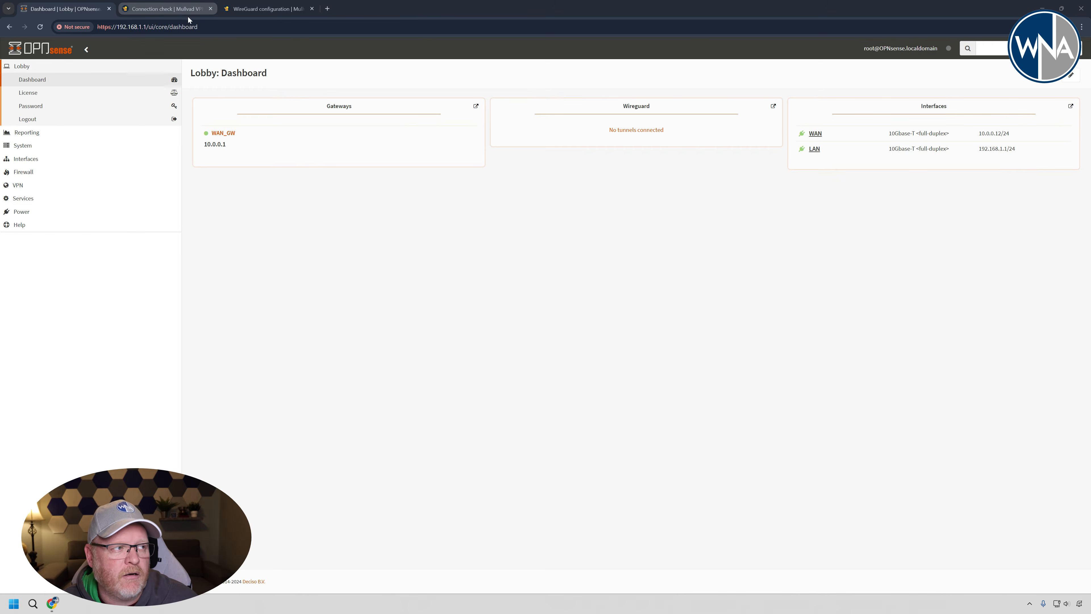
# - Check the current VPN and leak status on Mullvad's connection check page, reloading it for a fresh result
pyautogui.click(174, 13)
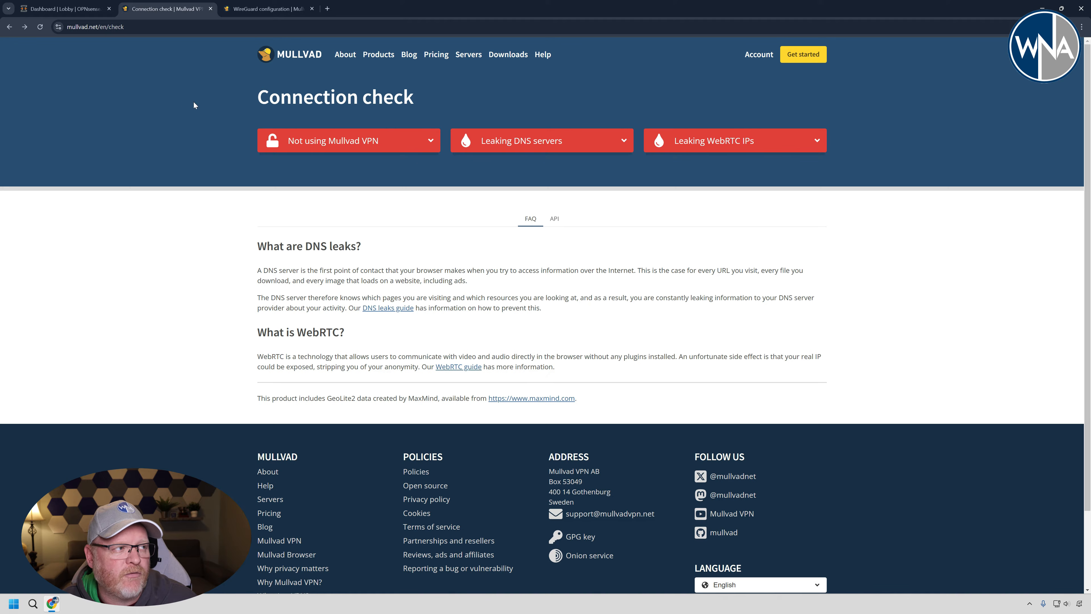
pyautogui.click(40, 27)
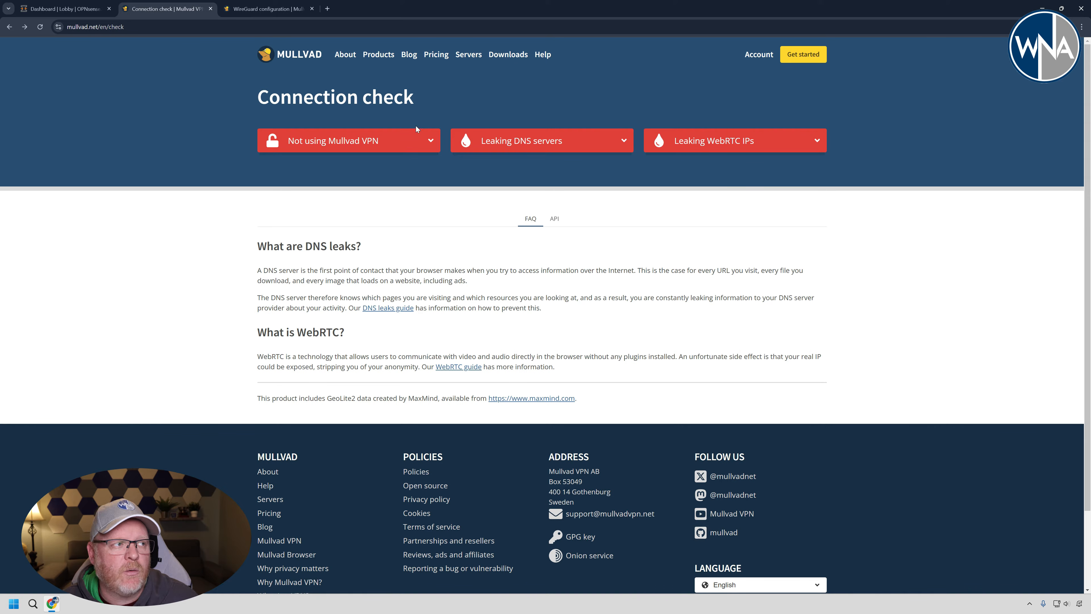
# - Generate a new Mullvad WireGuard key and choose the exit location USA, Ashburn, VA, server us-qas-wg-101
pyautogui.click(270, 12)
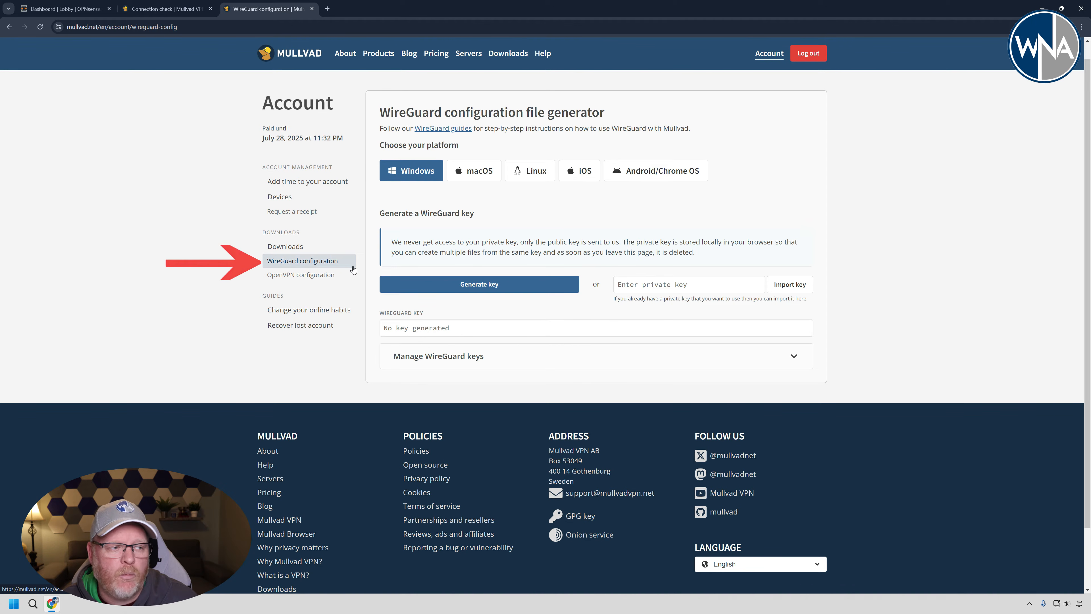
pyautogui.click(472, 287)
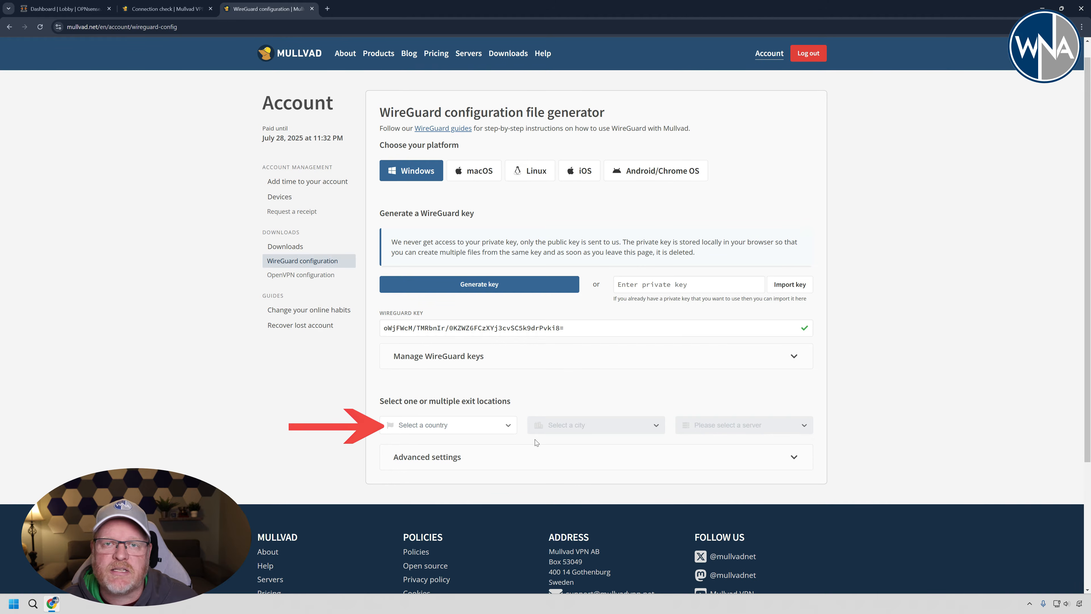
pyautogui.click(478, 425)
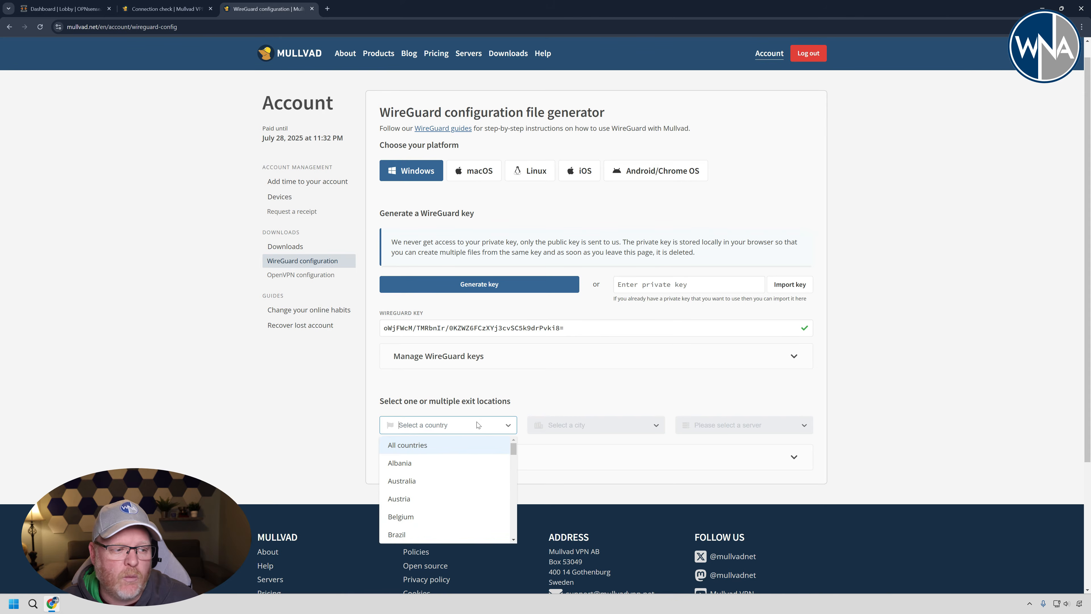
pyautogui.moveTo(510, 456); pyautogui.dragTo(512, 535)
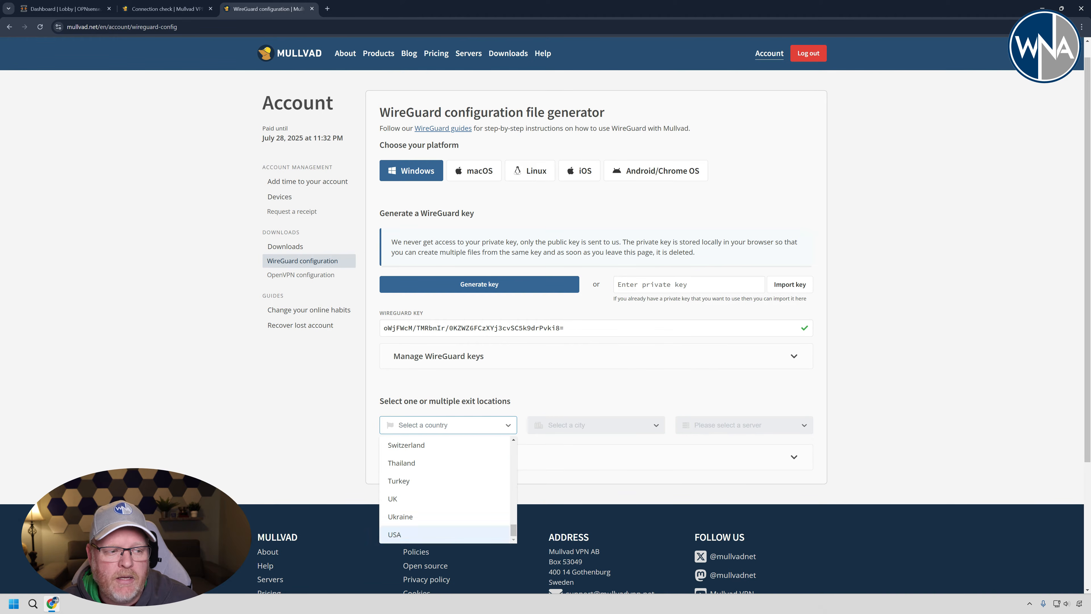
pyautogui.click(449, 534)
pyautogui.click(607, 429)
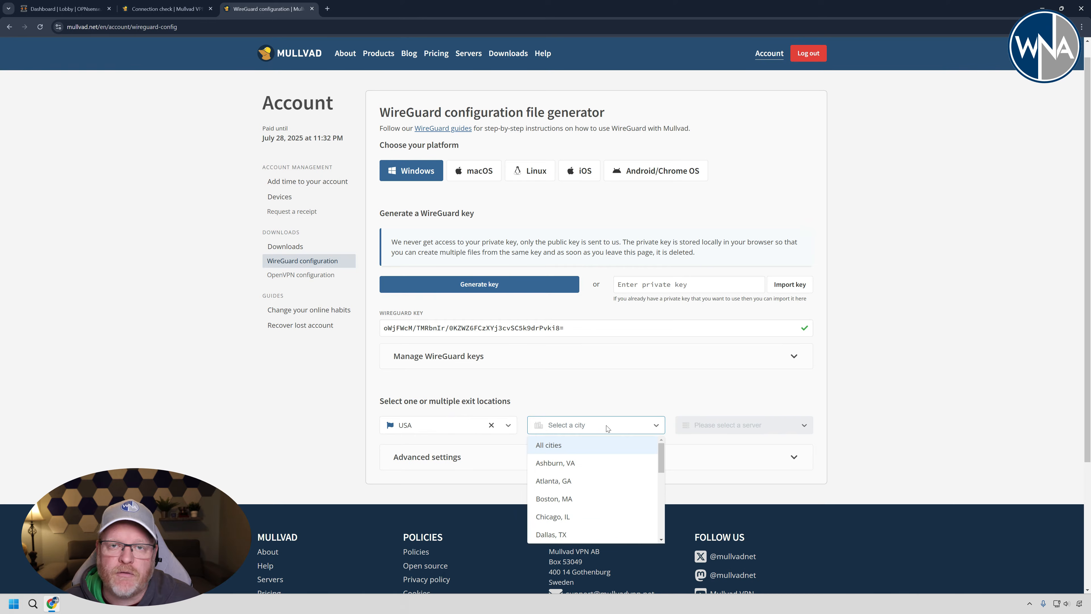
pyautogui.click(587, 468)
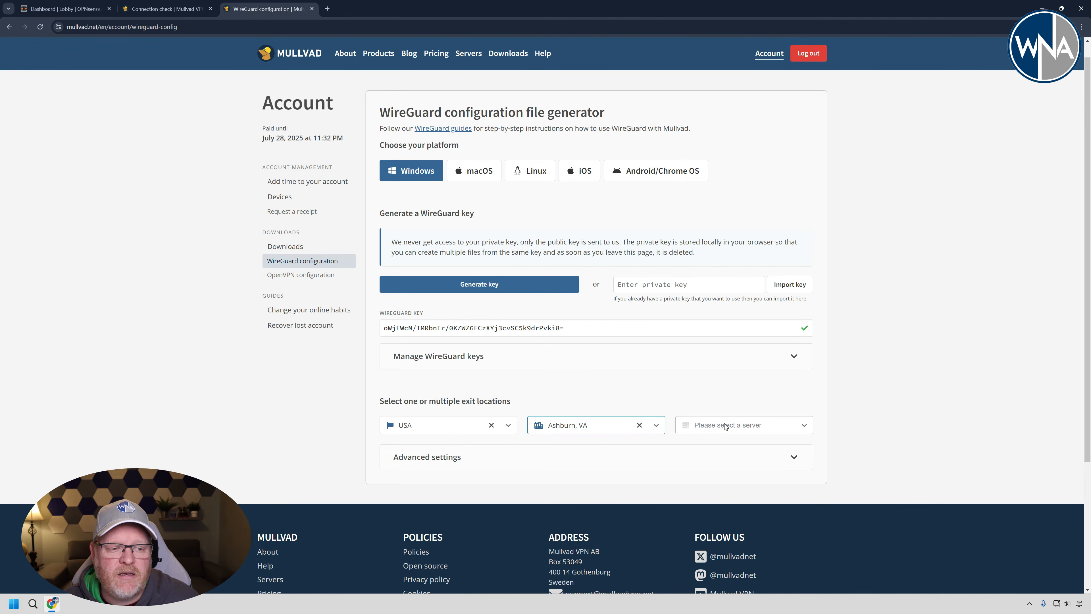
pyautogui.click(733, 426)
pyautogui.moveTo(808, 455); pyautogui.dragTo(807, 472)
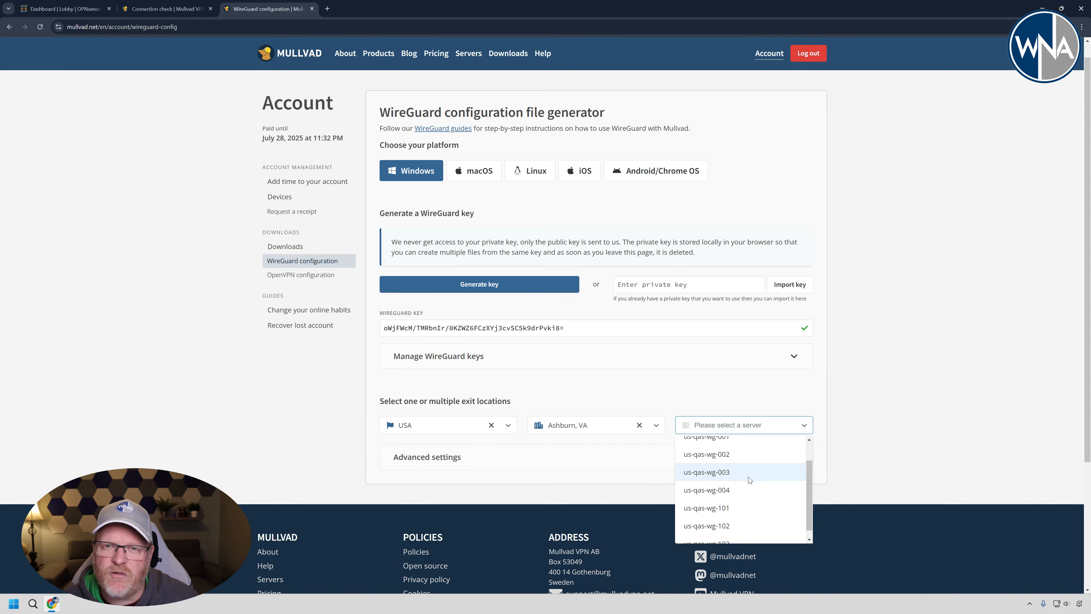
pyautogui.click(725, 508)
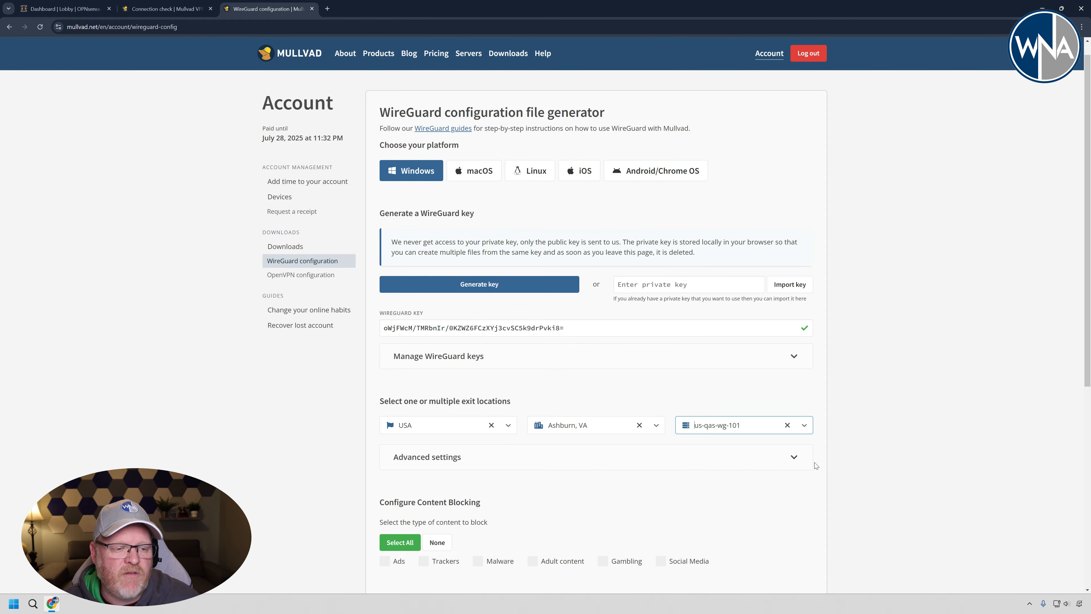
# - Limit the tunnel traffic to Only IPv4 in the advanced settings and download the configuration file
pyautogui.click(793, 456)
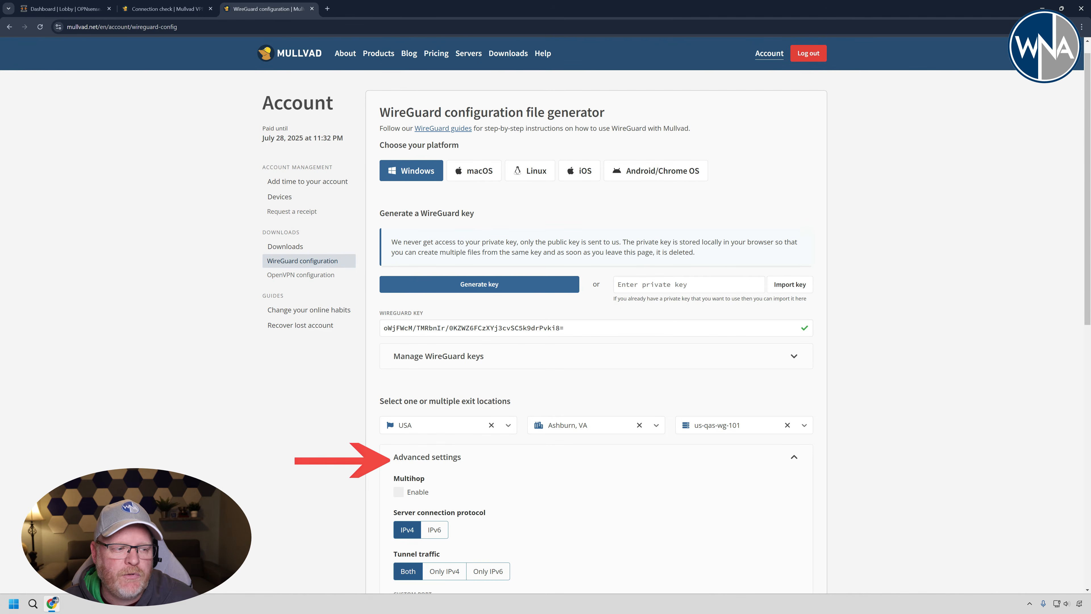
pyautogui.moveTo(1087, 292); pyautogui.dragTo(1076, 413)
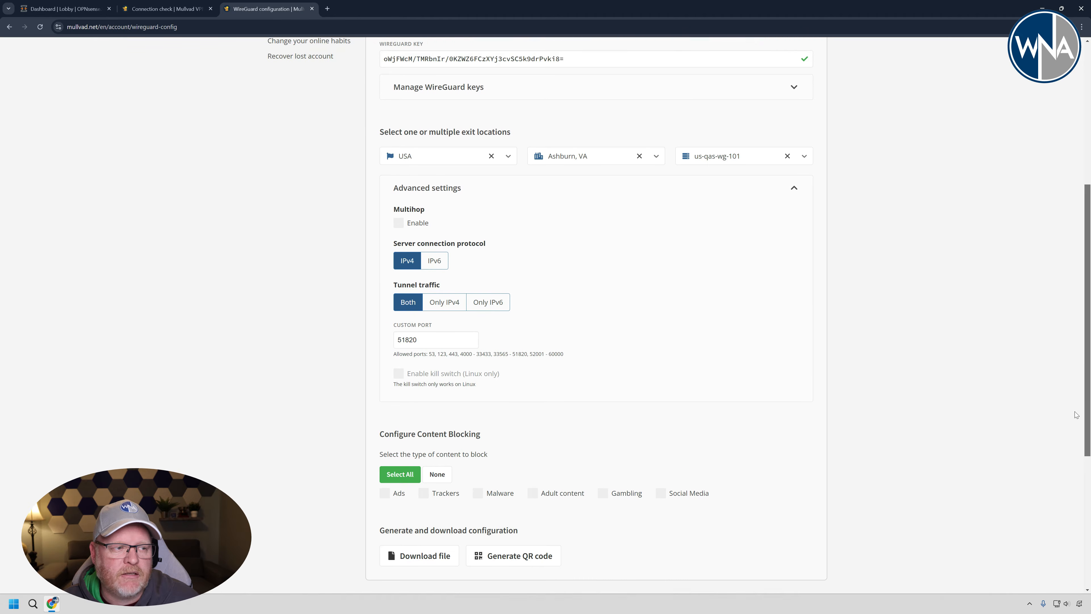
pyautogui.scroll(-1, 1076, 413)
pyautogui.click(445, 280)
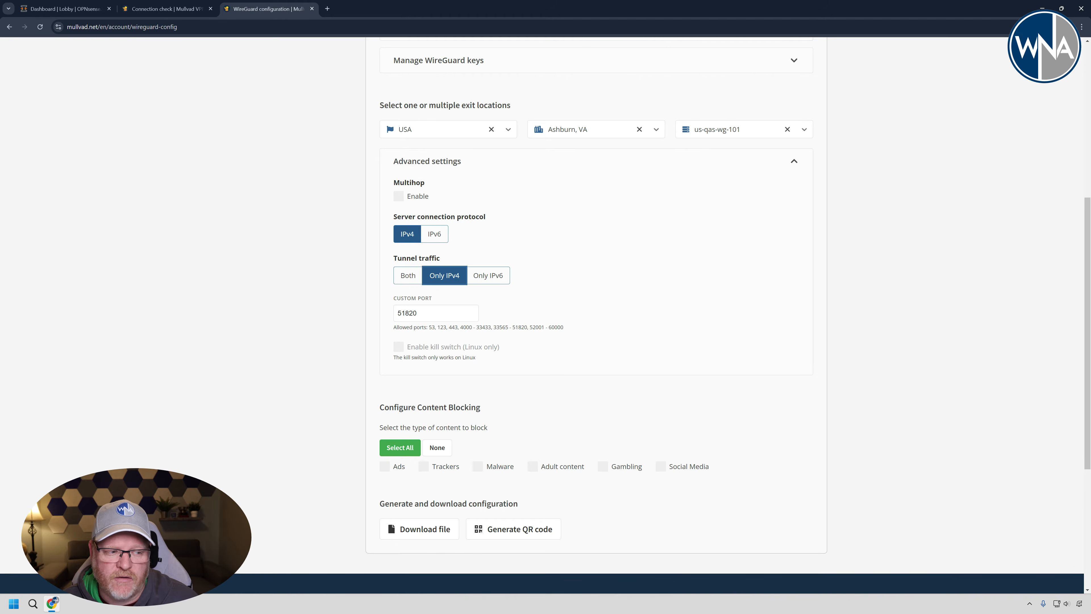
pyautogui.click(421, 529)
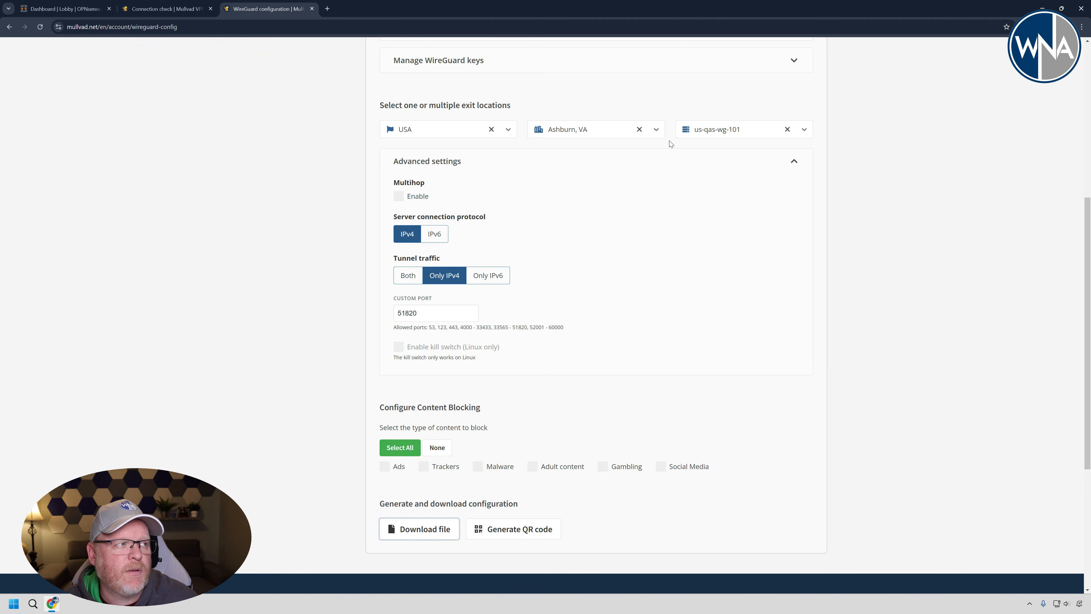
# - In OPNsense, start a new WireGuard peer named us-qas-wg-101 and enter the peer's public key from the downloaded configuration
pyautogui.click(83, 12)
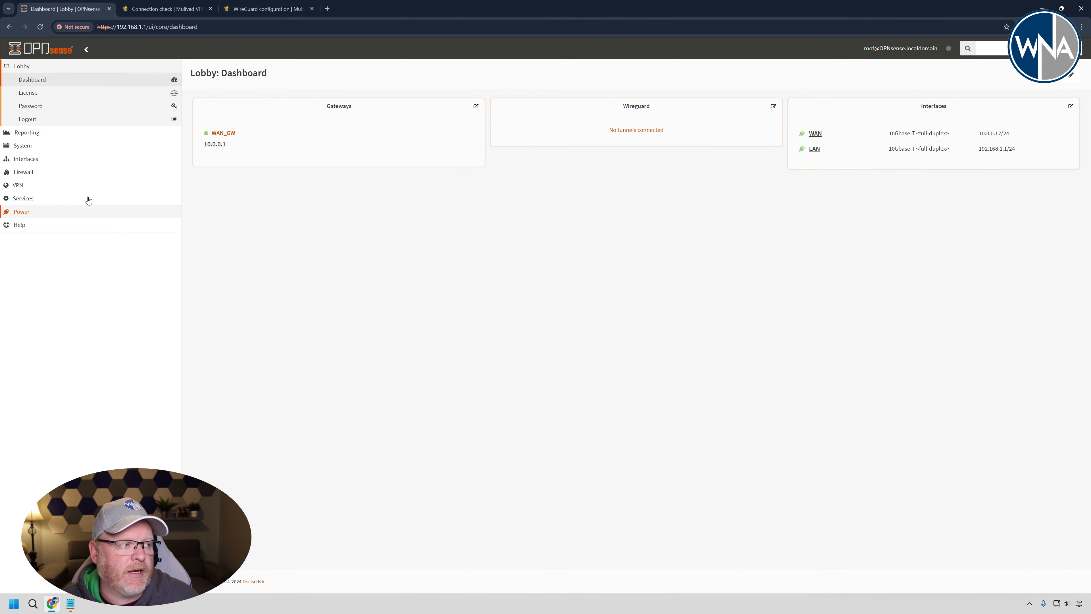
pyautogui.click(46, 188)
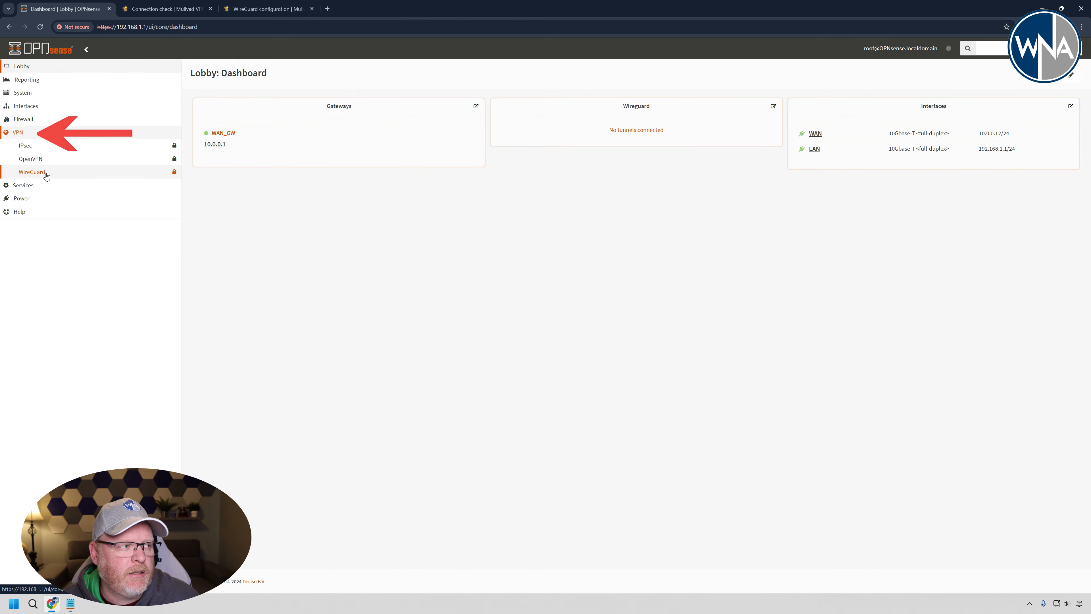
pyautogui.click(46, 176)
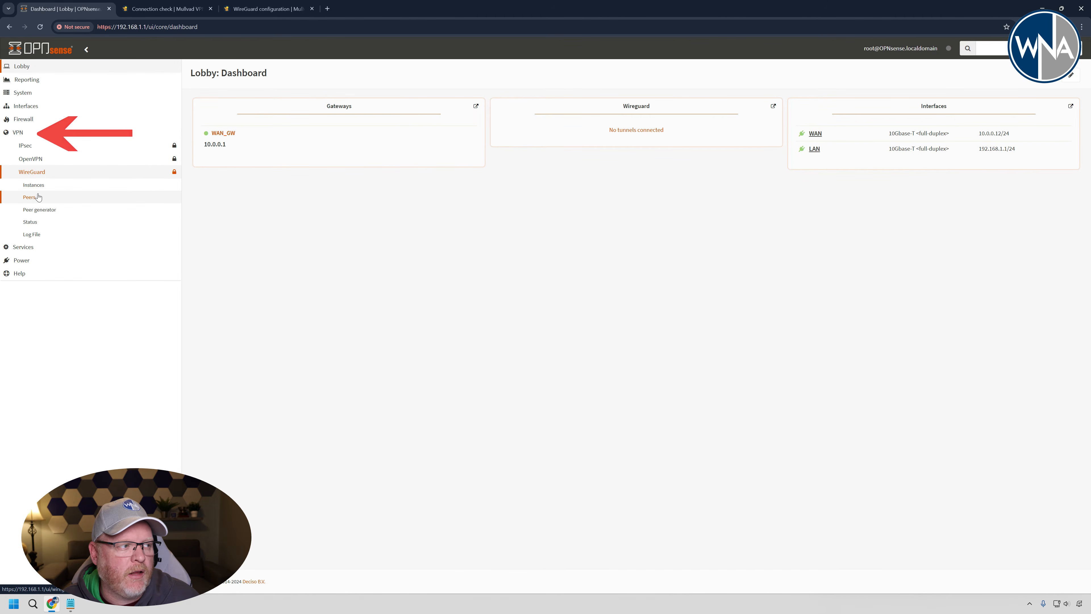
pyautogui.click(38, 197)
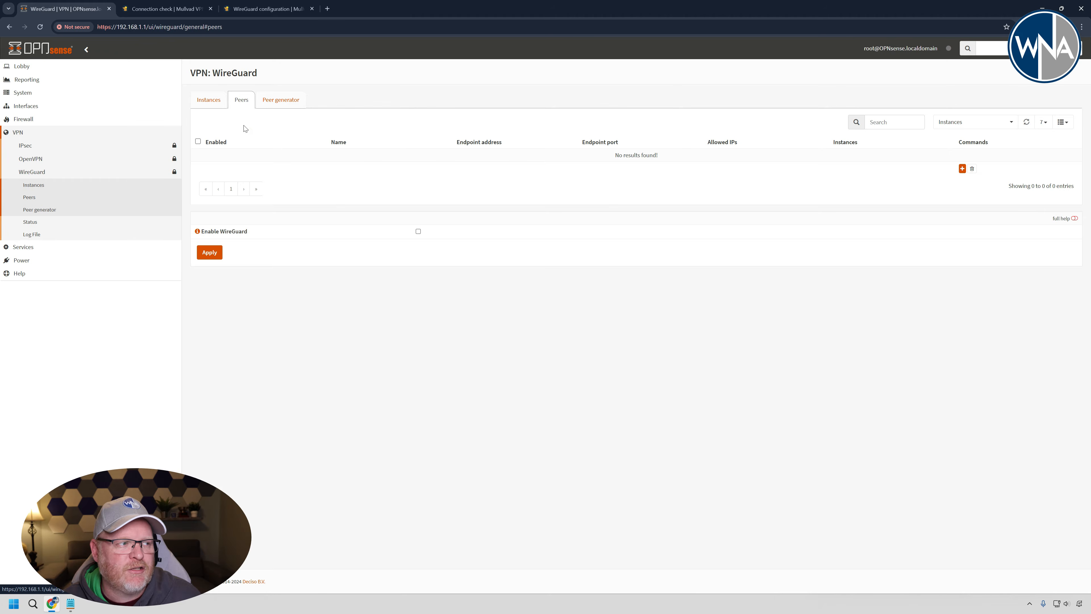
pyautogui.click(962, 169)
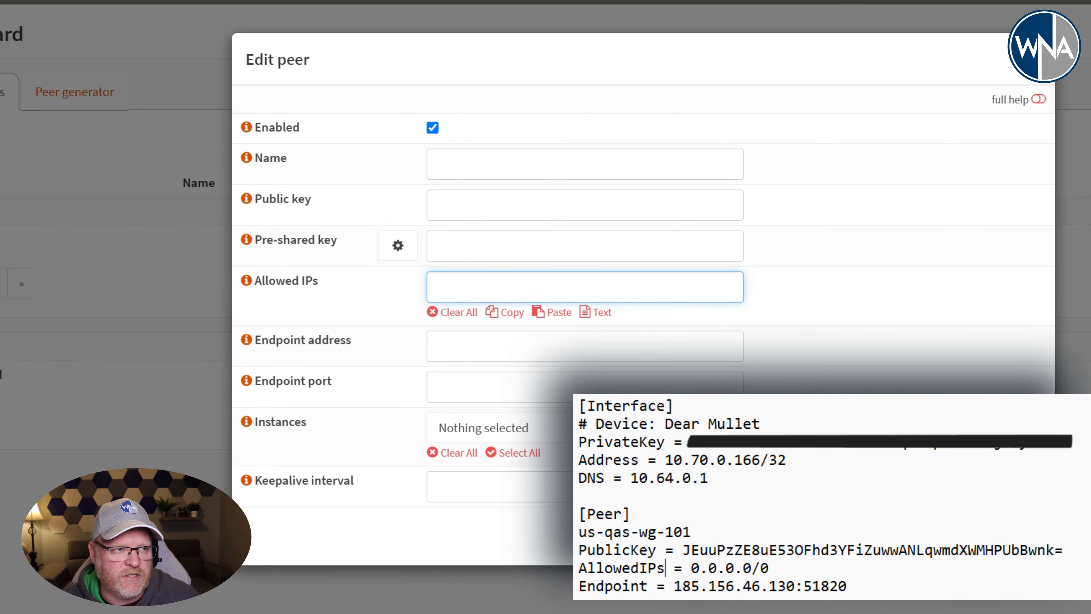
pyautogui.write('us-qas-wg-101')
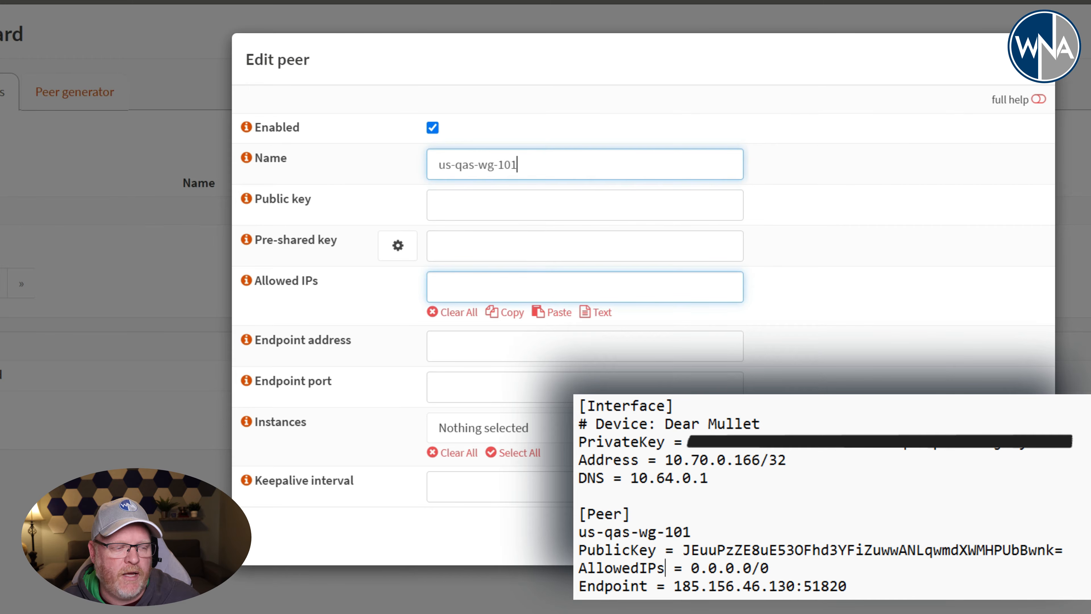
pyautogui.hotkey('alt', 'Tab')
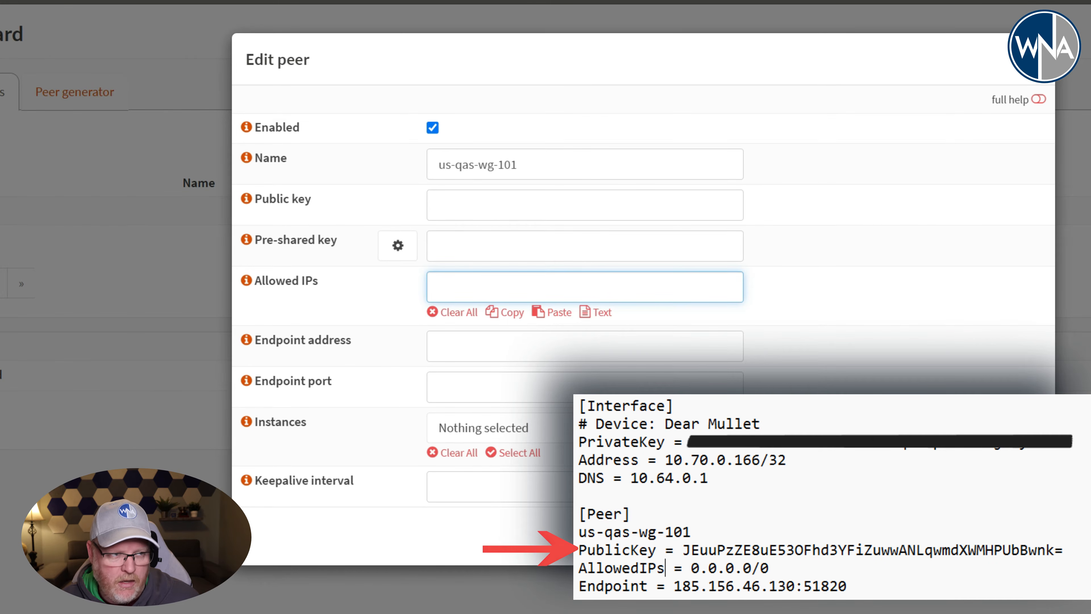
pyautogui.click(585, 205)
pyautogui.write('JEuuPzZE8uE53OFhd3YFiZuwwANLqwmdXWMHPUbBwnk=')
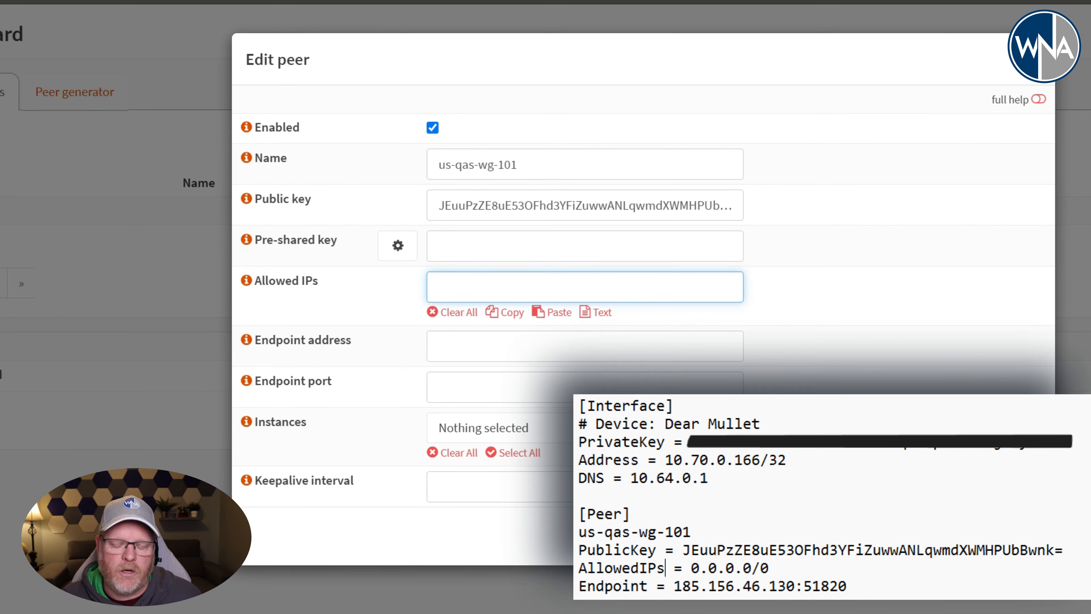
# - Set the peer's allowed IPs to 0.0.0.0/0
pyautogui.write('0')
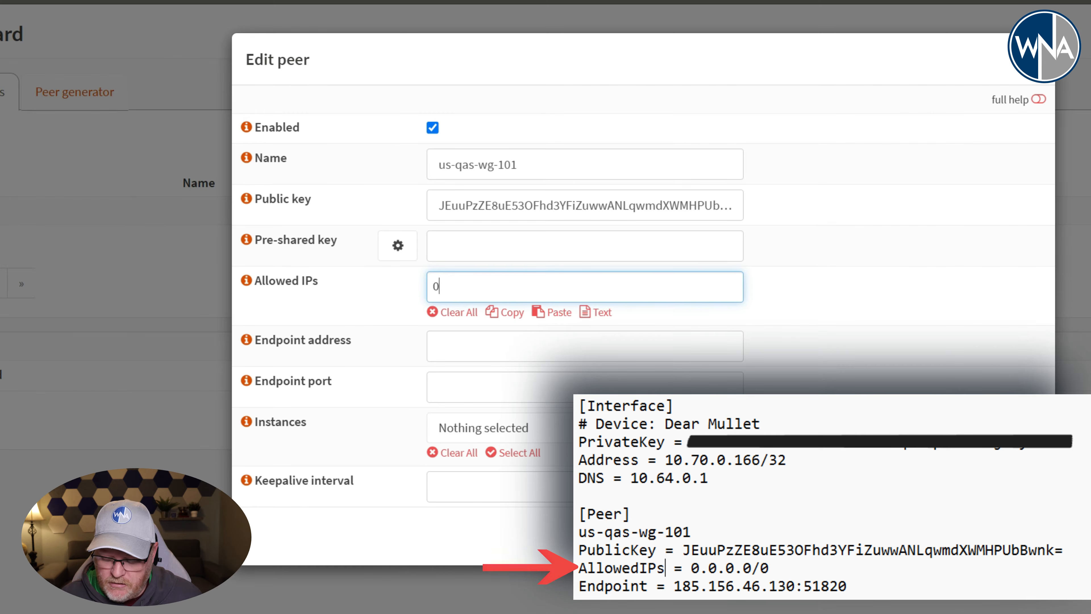
pyautogui.write('.0.0.0')
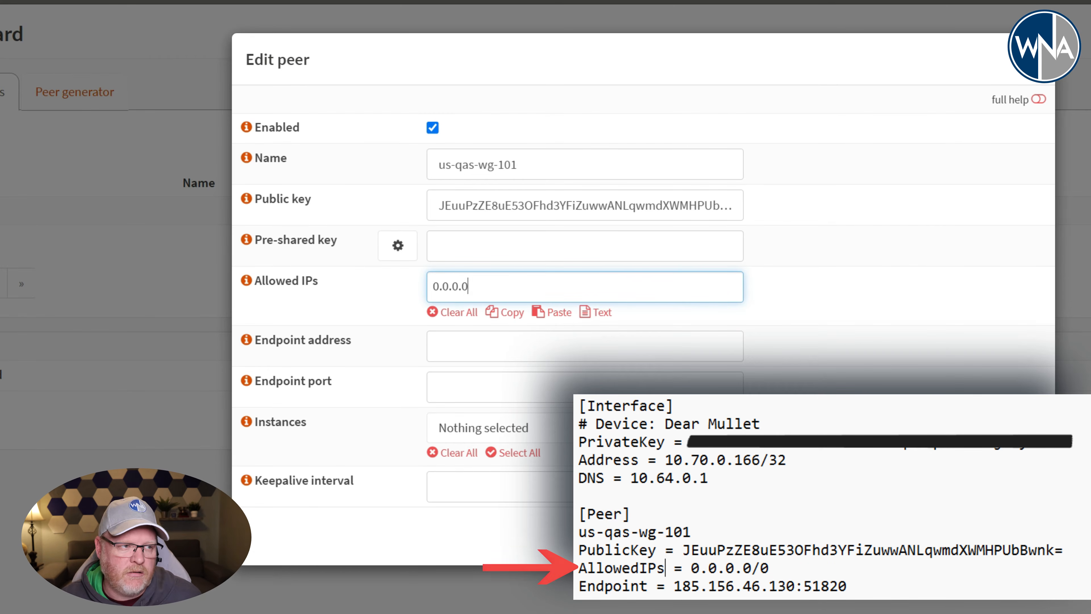
pyautogui.write('/0')
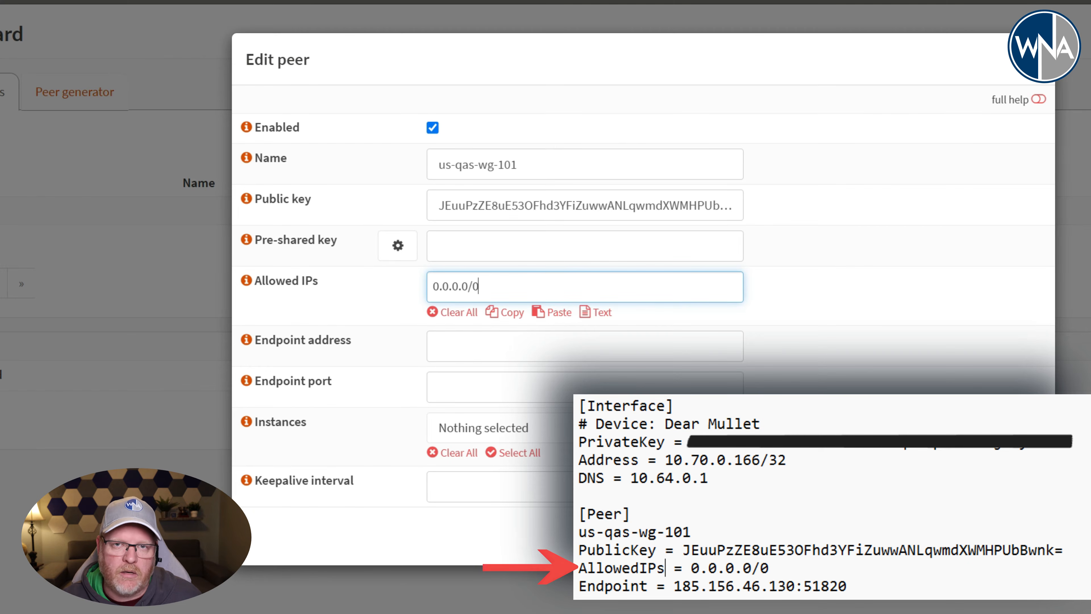
pyautogui.press('Tab')
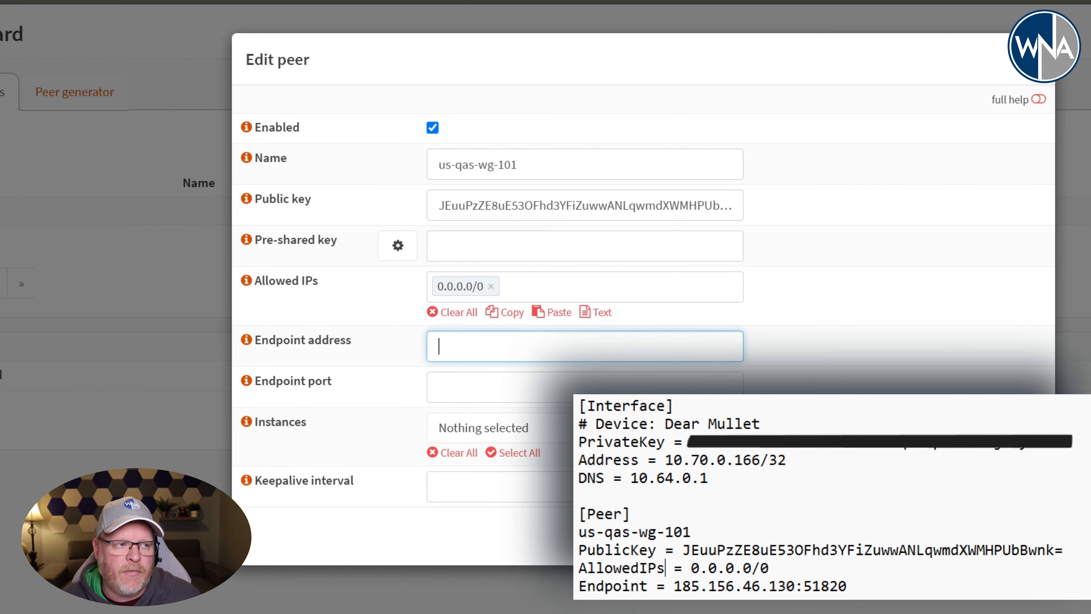
# - Set the peer's endpoint address to 185.156.46.130 and its endpoint port to 51820
pyautogui.hotkey('alt', 'Tab')
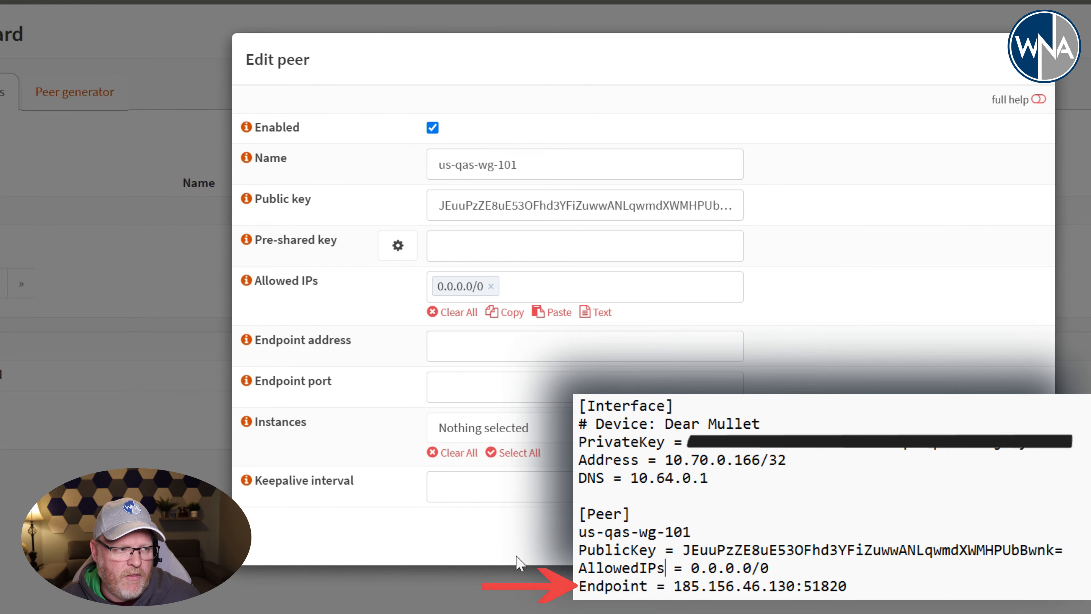
pyautogui.click(521, 349)
pyautogui.write('185.156.46.130')
pyautogui.press('Tab')
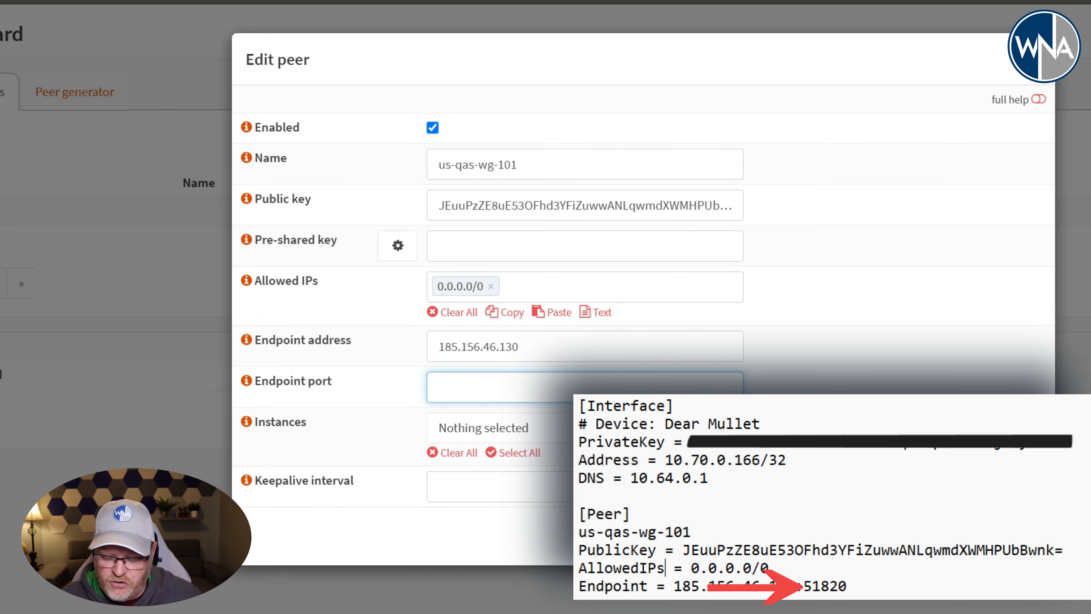
pyautogui.write('51820')
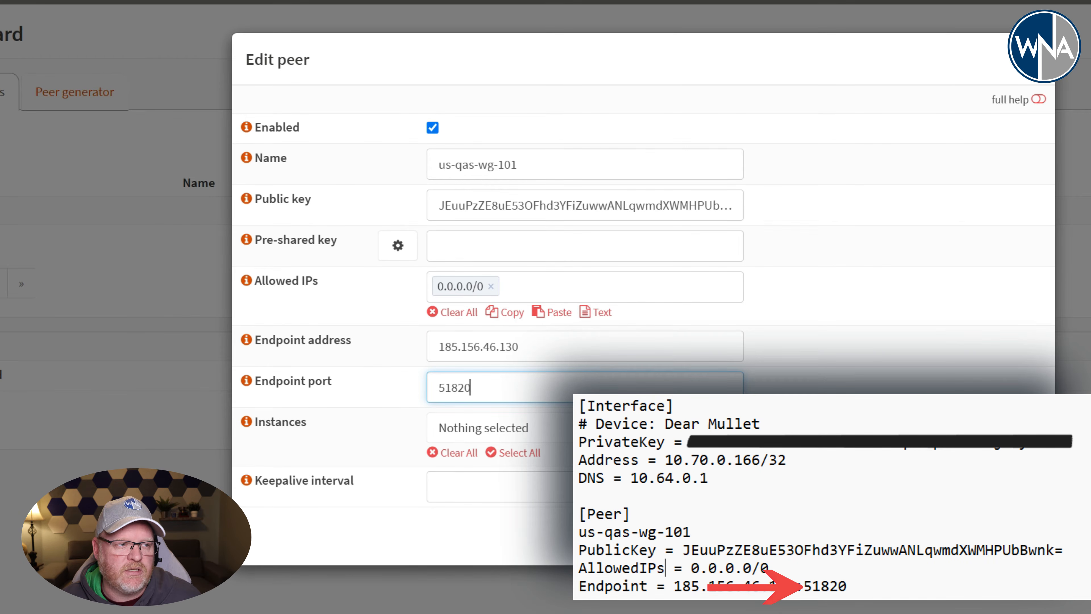
# - Set the peer's keepalive interval to 25 and save the peer
pyautogui.click(438, 486)
pyautogui.write('25')
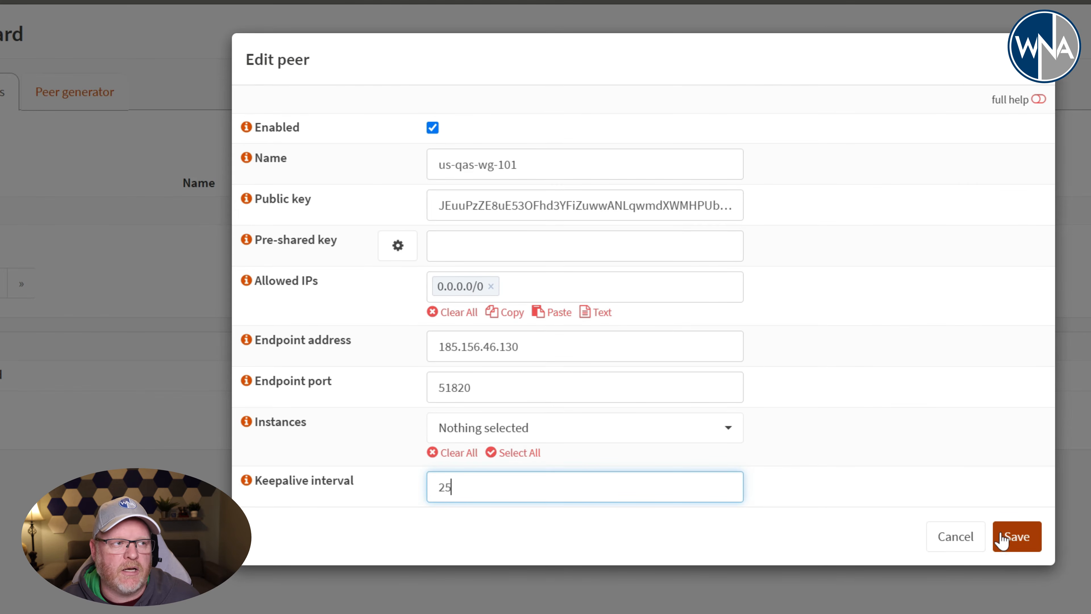
pyautogui.click(1005, 542)
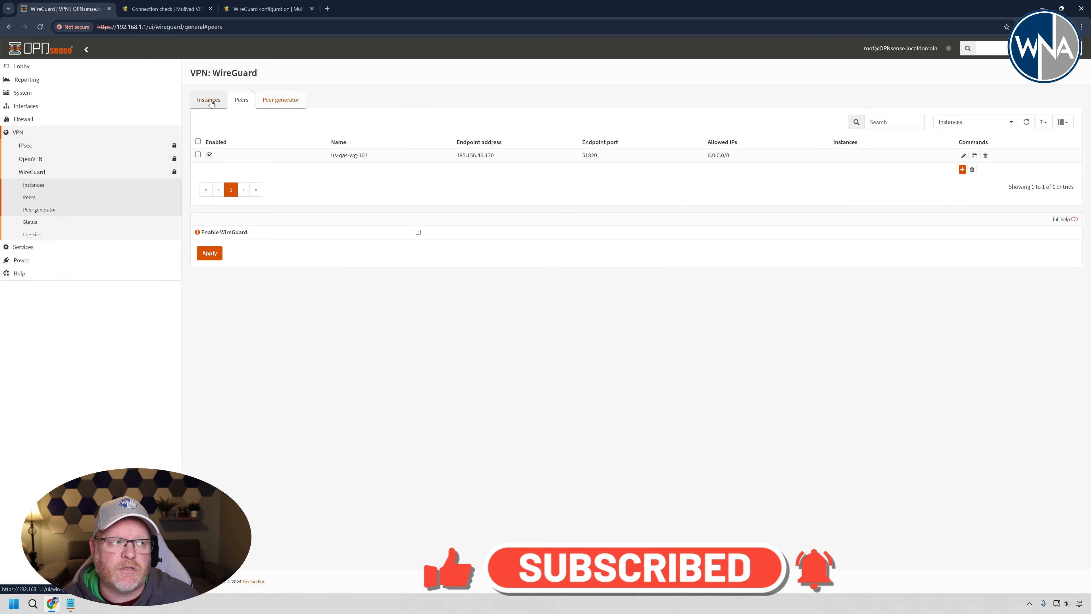
# - Start a new WireGuard instance and name it Mullvad_VA
pyautogui.click(210, 100)
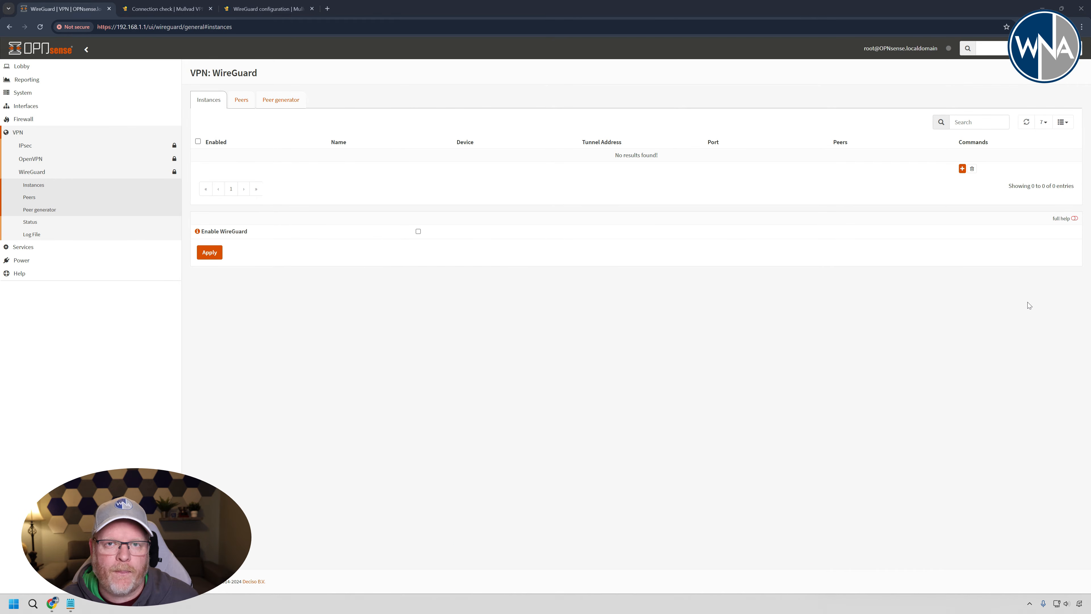
pyautogui.click(962, 168)
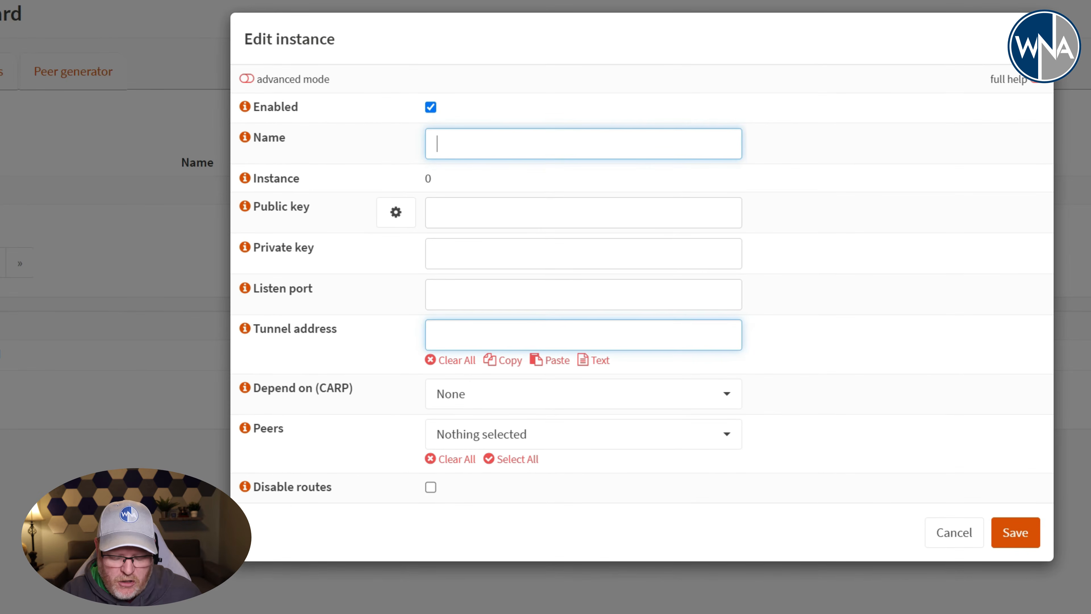
pyautogui.write('Mull')
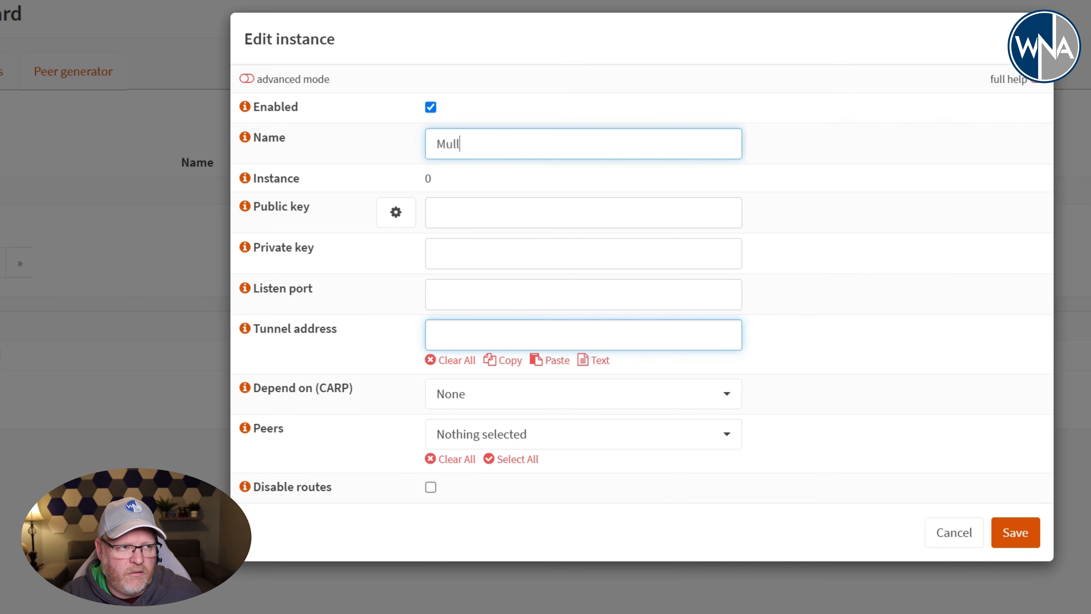
pyautogui.write('vad_VA')
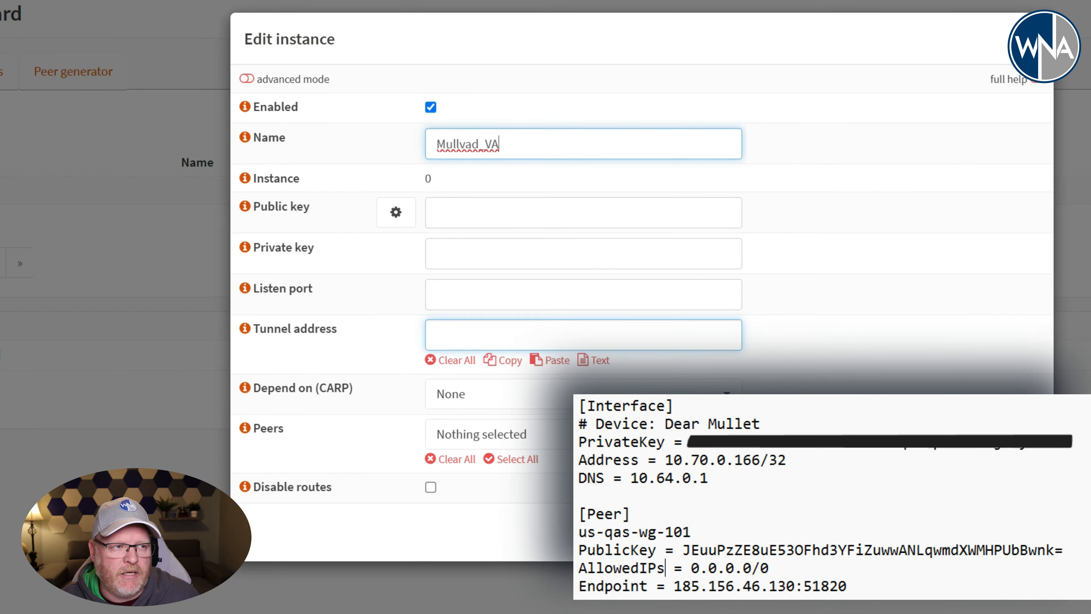
# - Paste the private key from the Mullvad configuration into the instance's private key field
pyautogui.click(584, 253)
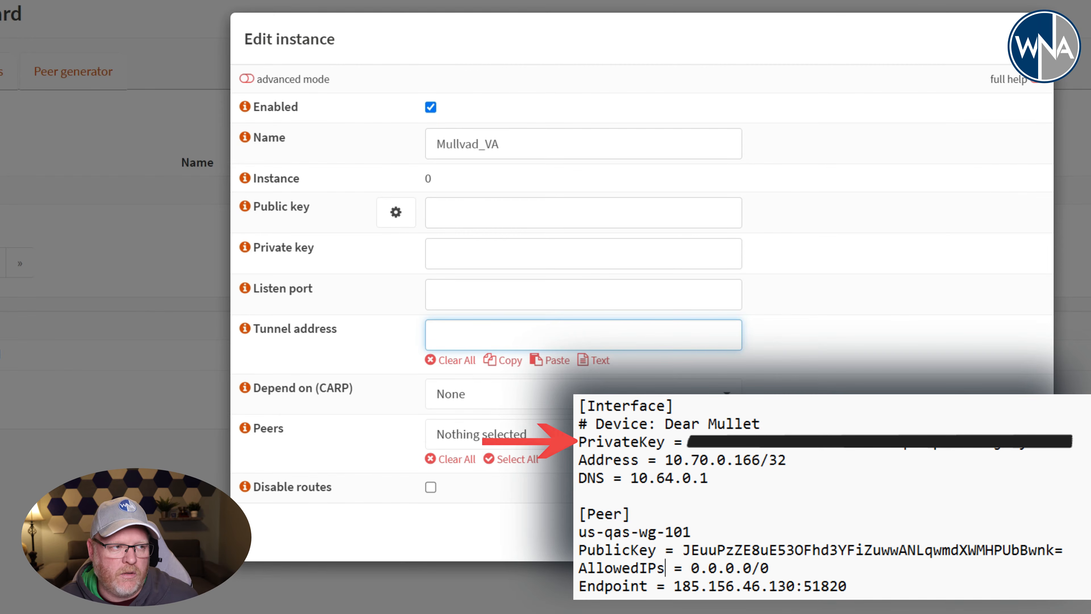
pyautogui.click(583, 253)
pyautogui.hotkey('ctrl', 'v')
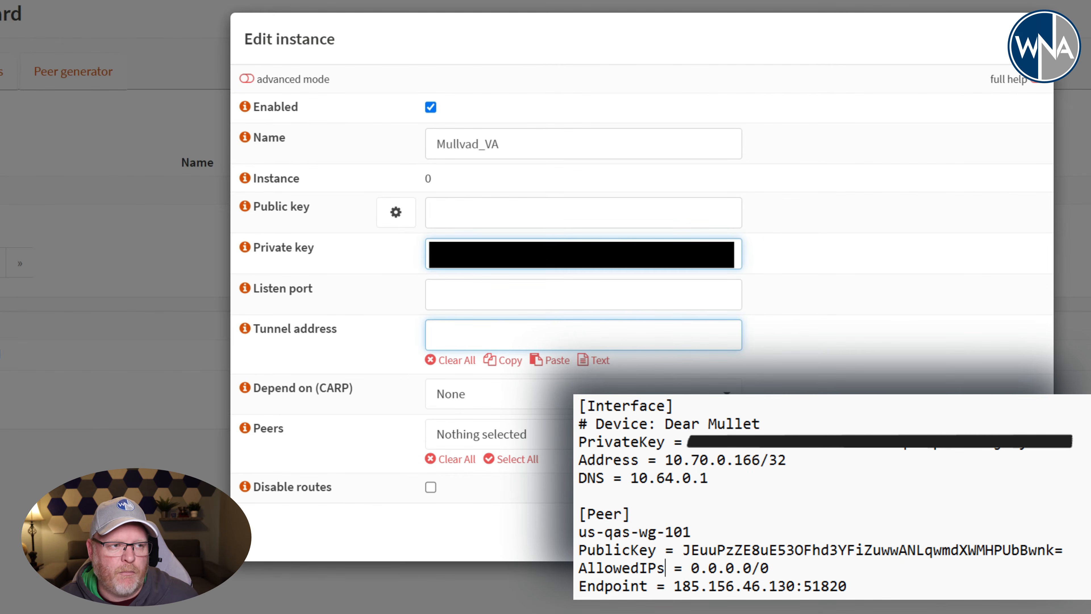
# - Set the instance's listen port to 51820 and its tunnel address to 10.70.0.166/32
pyautogui.click(558, 290)
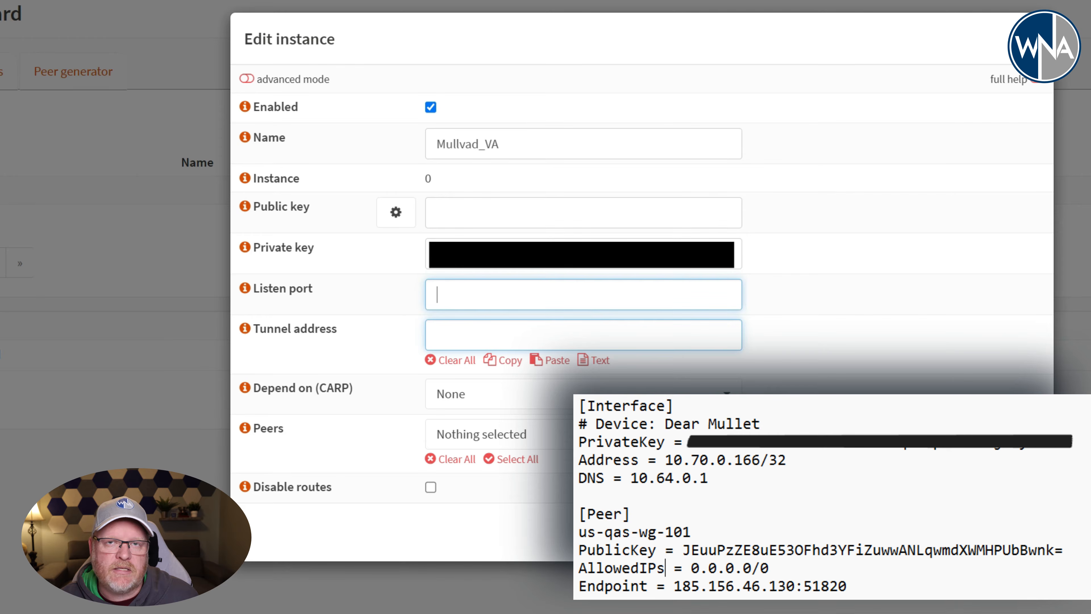
pyautogui.write('51820')
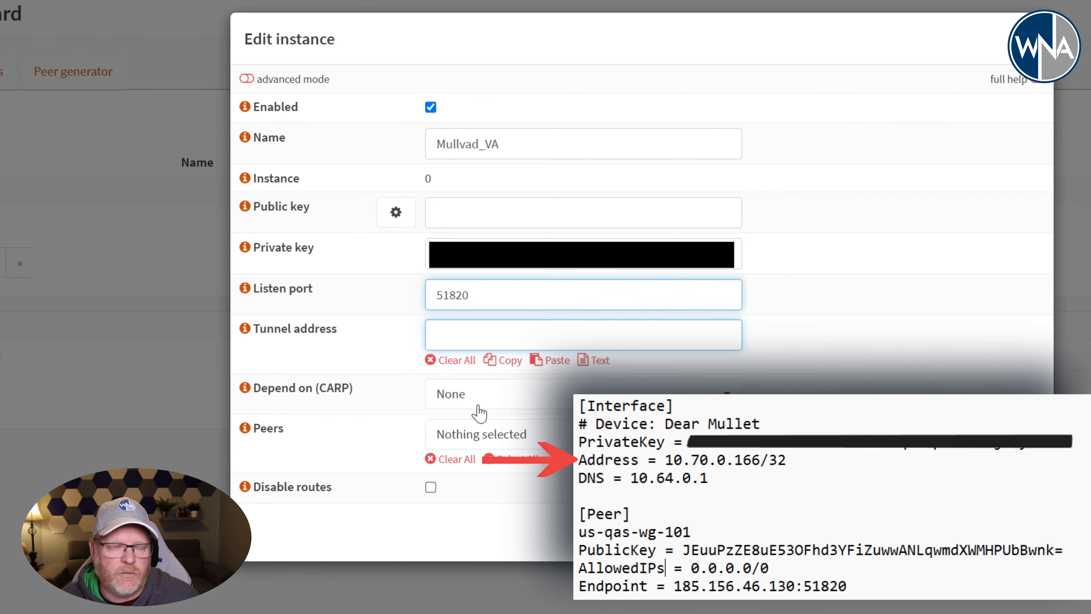
pyautogui.click(558, 335)
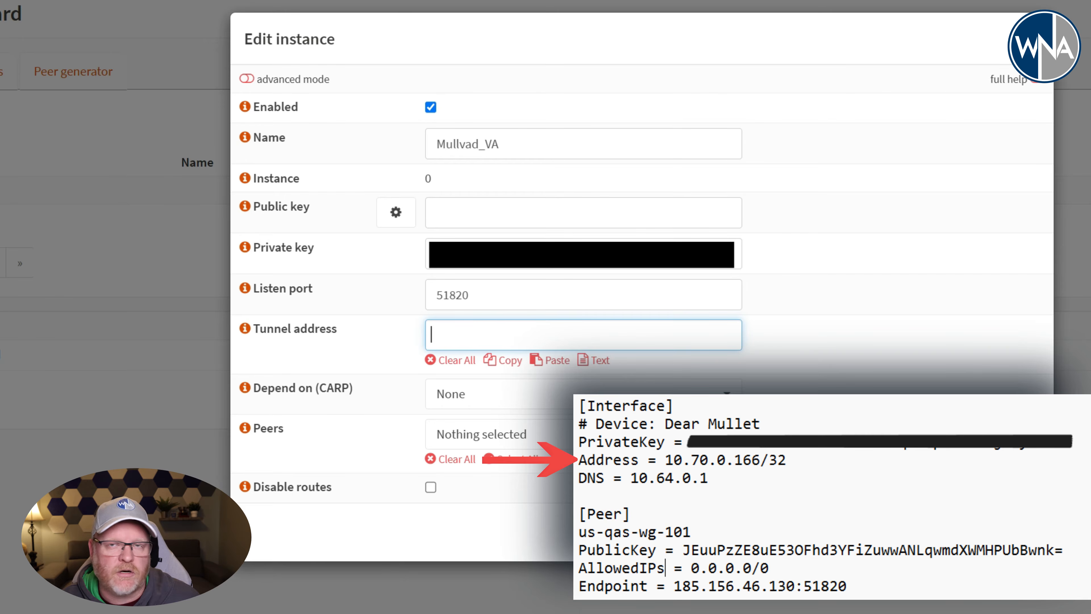
pyautogui.write('10.70.0.166/32')
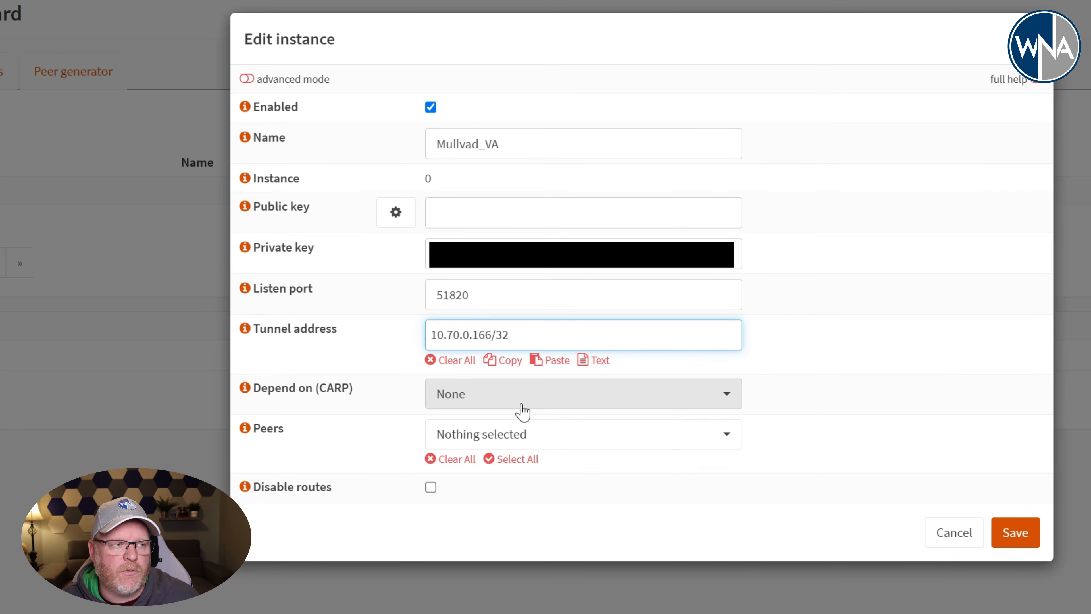
# - Assign the us-qas-wg-101 peer to the instance and save it with routes disabled
pyautogui.click(524, 432)
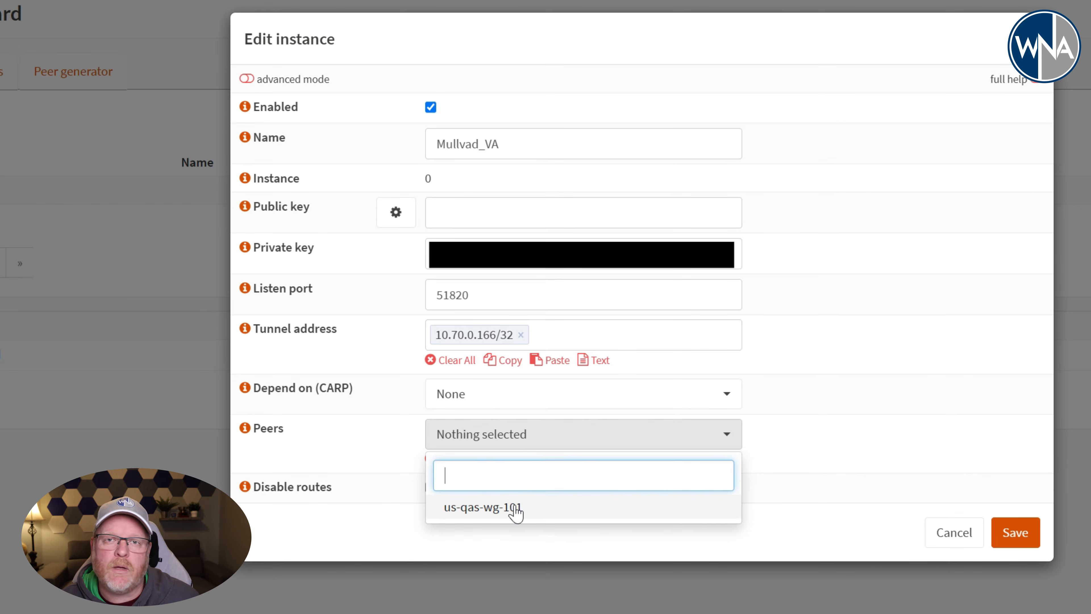
pyautogui.click(484, 509)
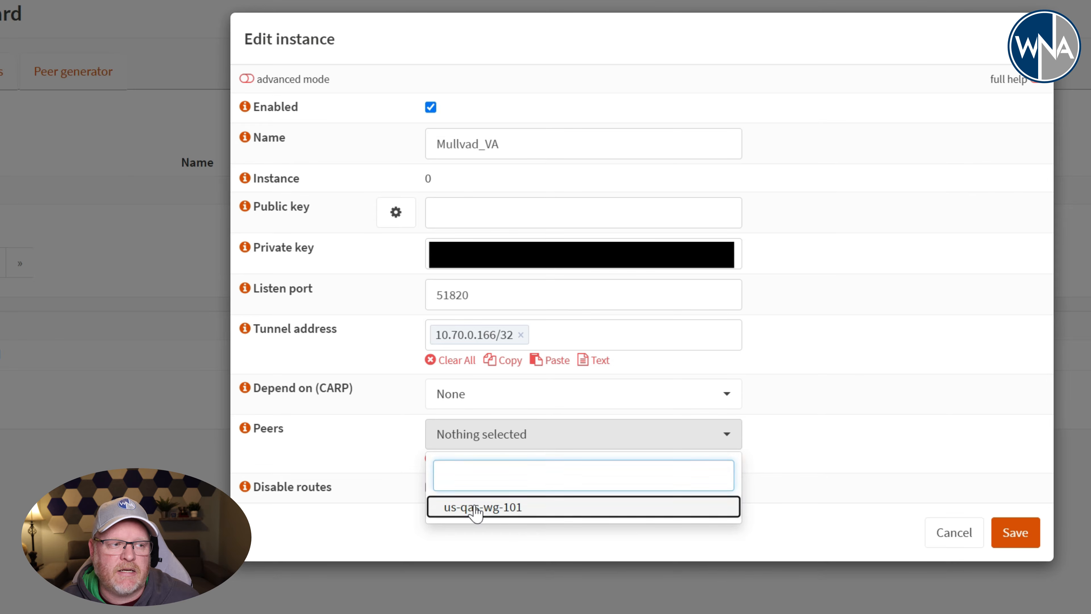
pyautogui.click(788, 469)
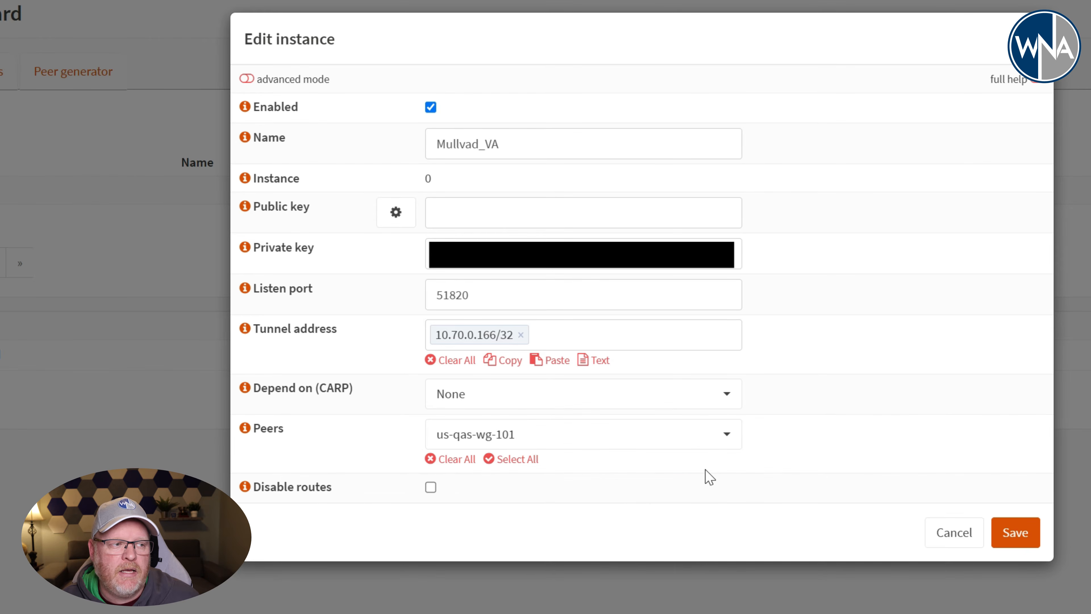
pyautogui.click(430, 489)
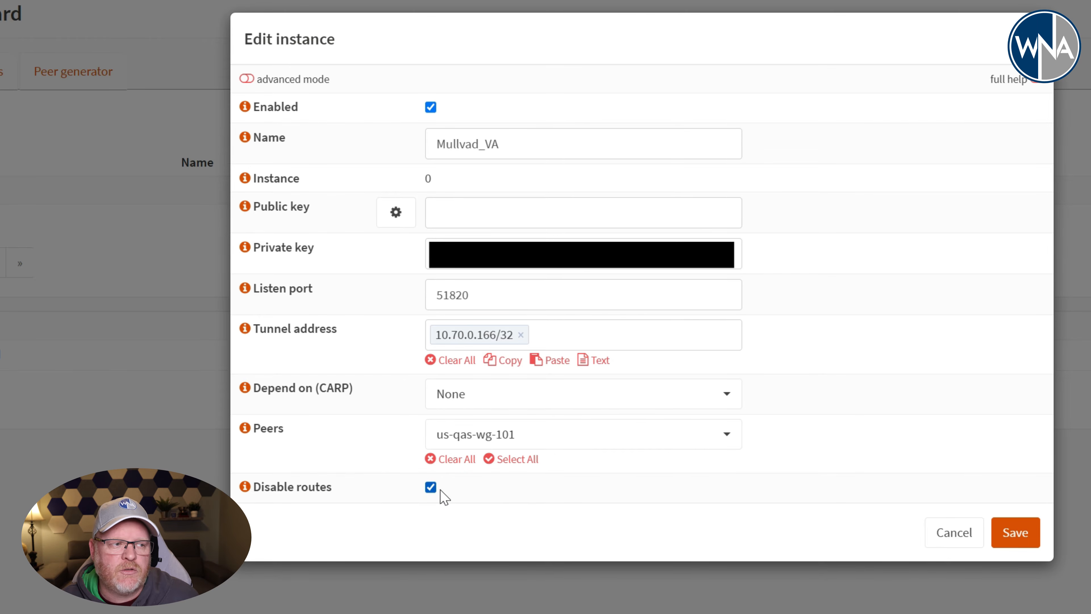
pyautogui.click(1011, 534)
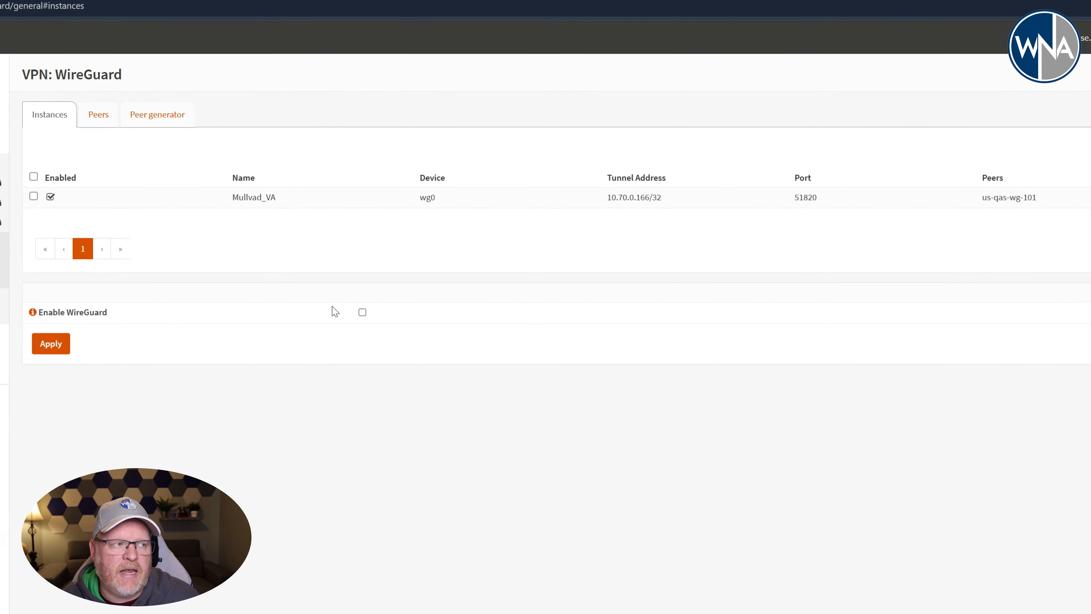
# - Enable WireGuard with the change applied and open the WireGuard status page
pyautogui.click(362, 310)
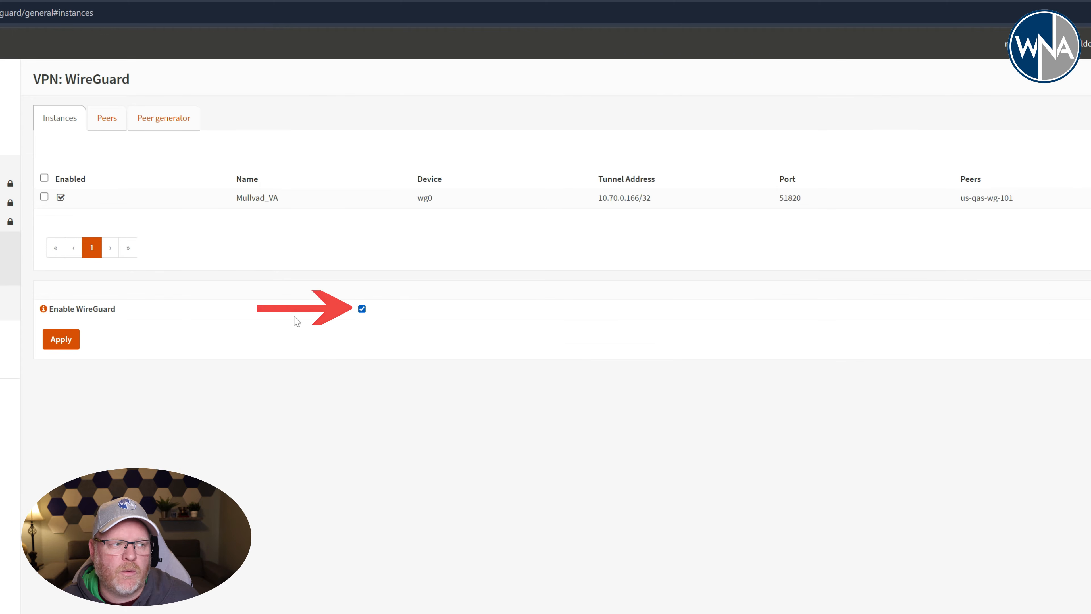
pyautogui.click(62, 341)
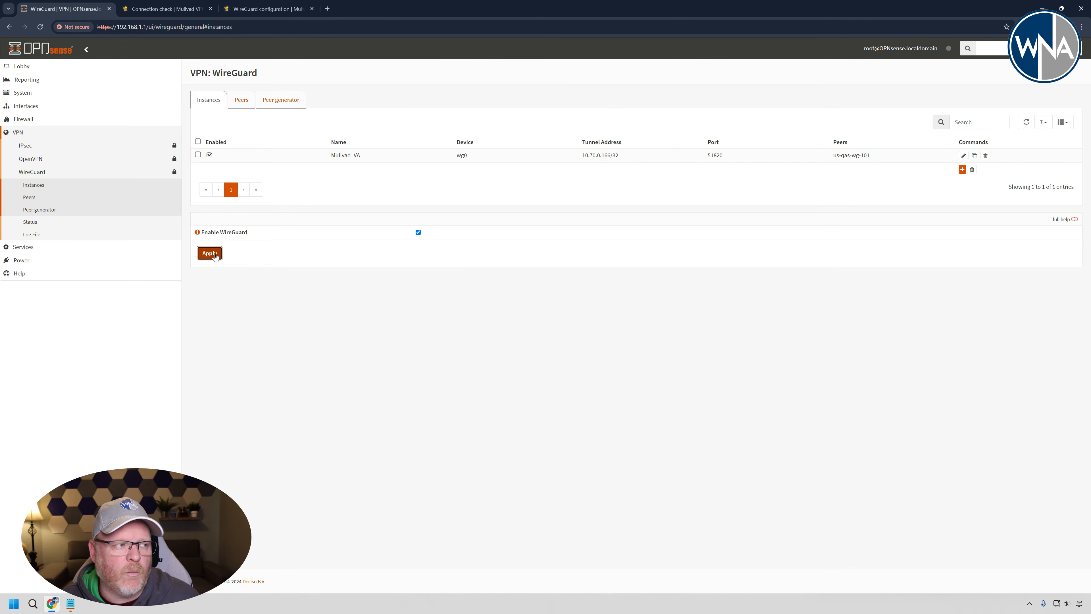
pyautogui.click(78, 225)
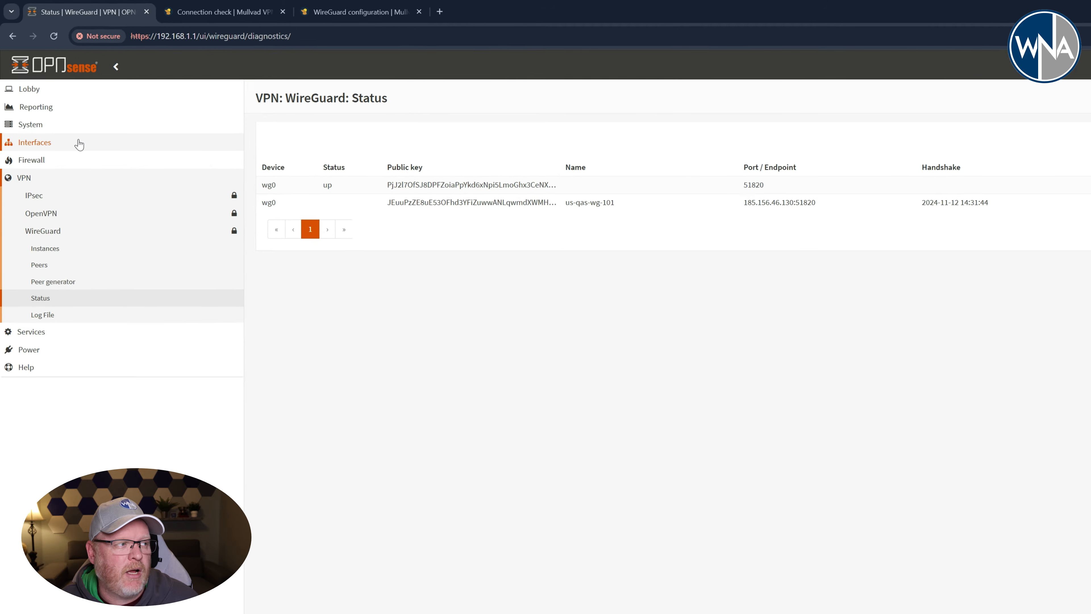
# - Assign the wg0 (WireGuard - Mullvad_VA) device as a new interface with the description Mullvad_VPN
pyautogui.click(77, 141)
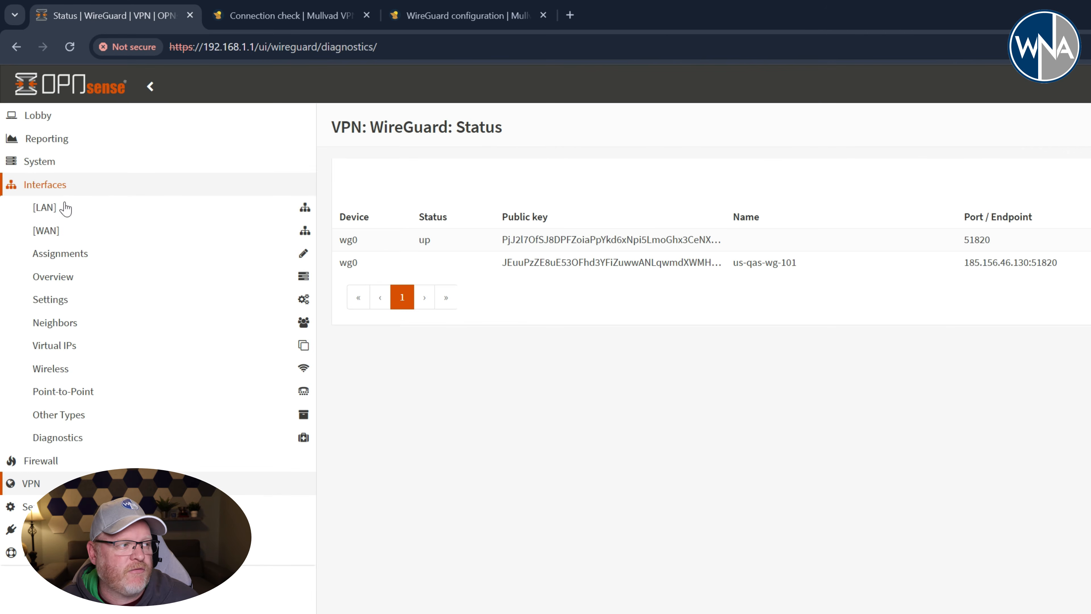
pyautogui.click(70, 262)
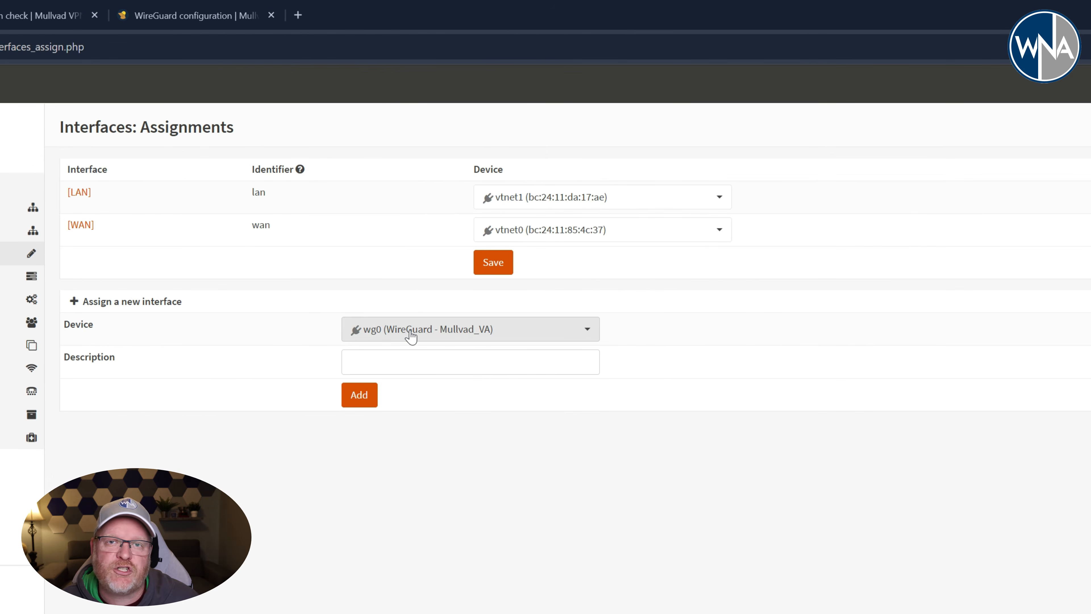
pyautogui.click(396, 336)
pyautogui.click(318, 357)
pyautogui.click(365, 361)
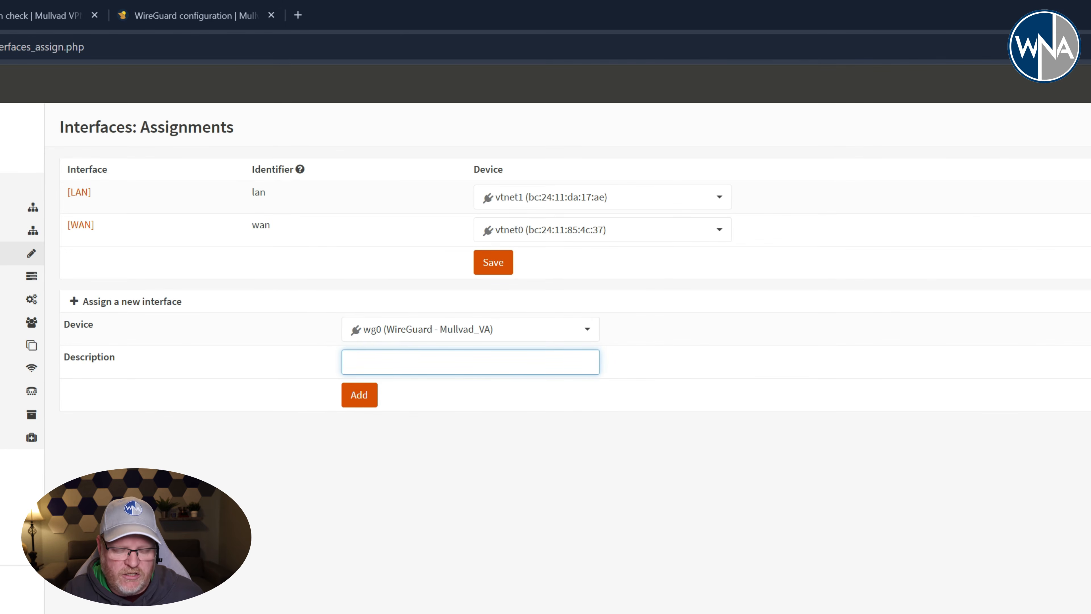
pyautogui.write('Mullvad+V')
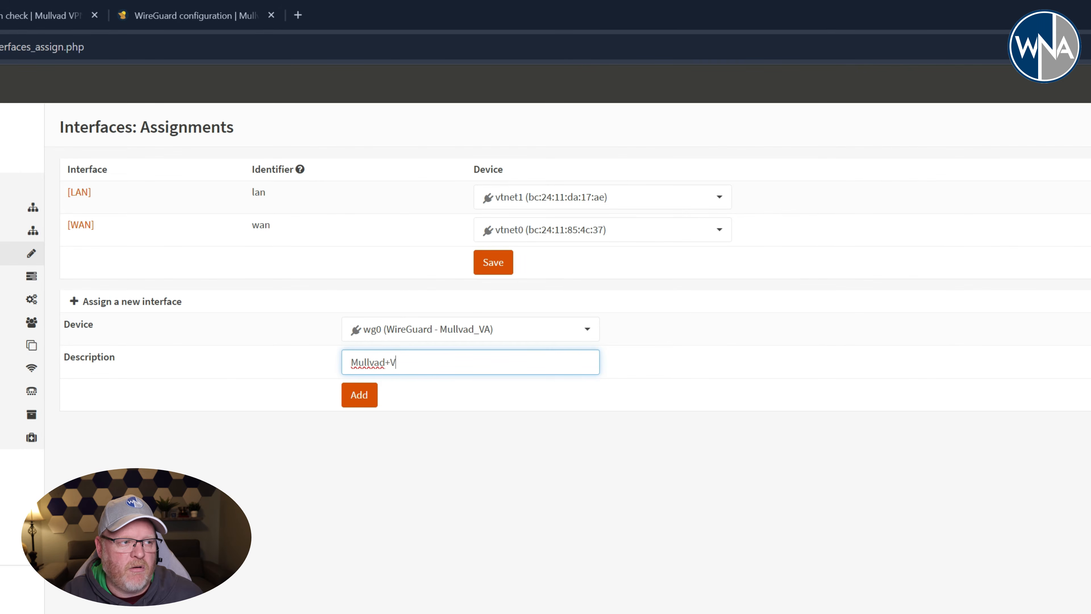
pyautogui.write('PN')
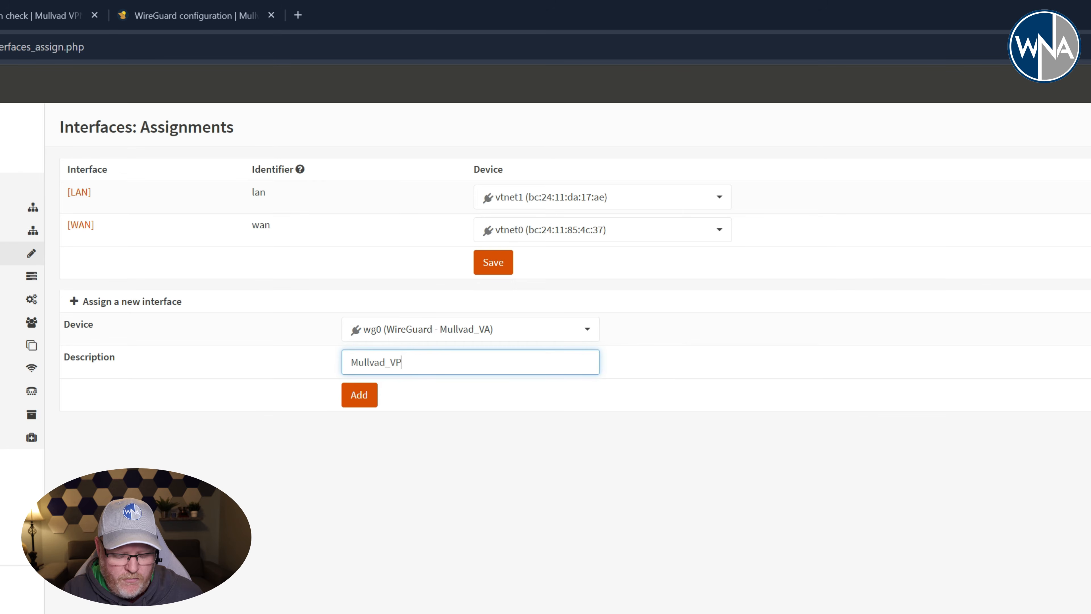
pyautogui.click(357, 395)
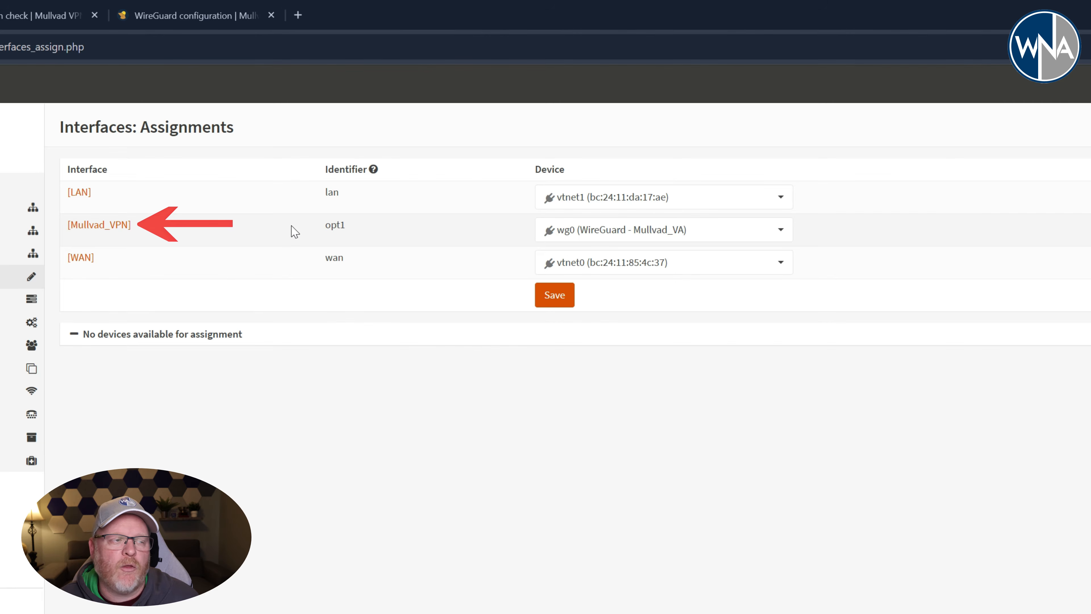
# - Enable the Mullvad_VPN interface and save its configuration
pyautogui.click(115, 225)
pyautogui.click(421, 204)
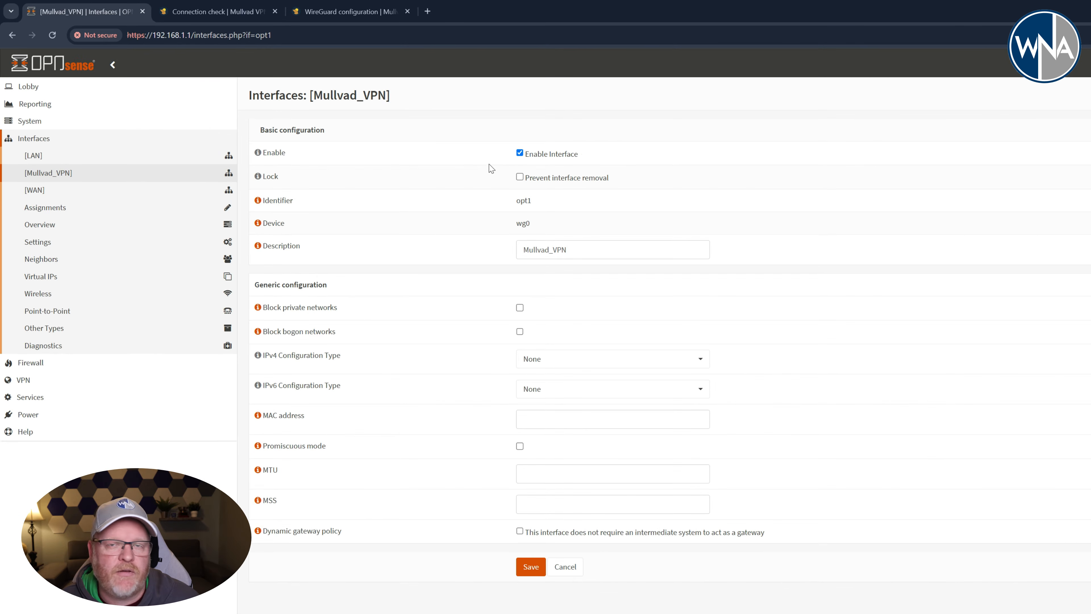
pyautogui.click(530, 567)
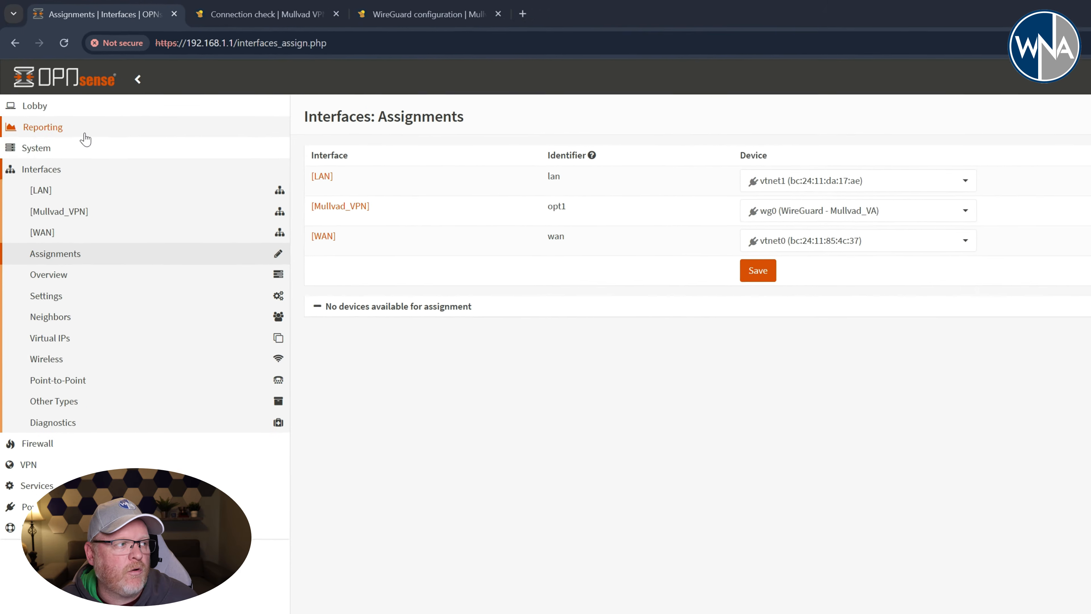
# - Start a new gateway in the system's gateway configuration and name it Mullvad_WG_GW
pyautogui.click(69, 149)
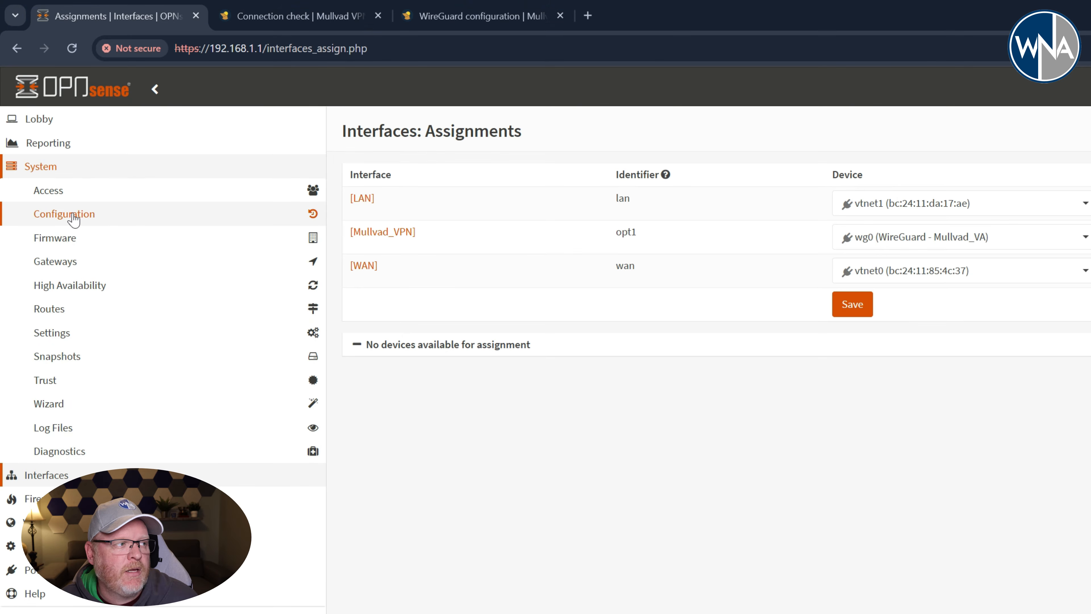
pyautogui.click(74, 218)
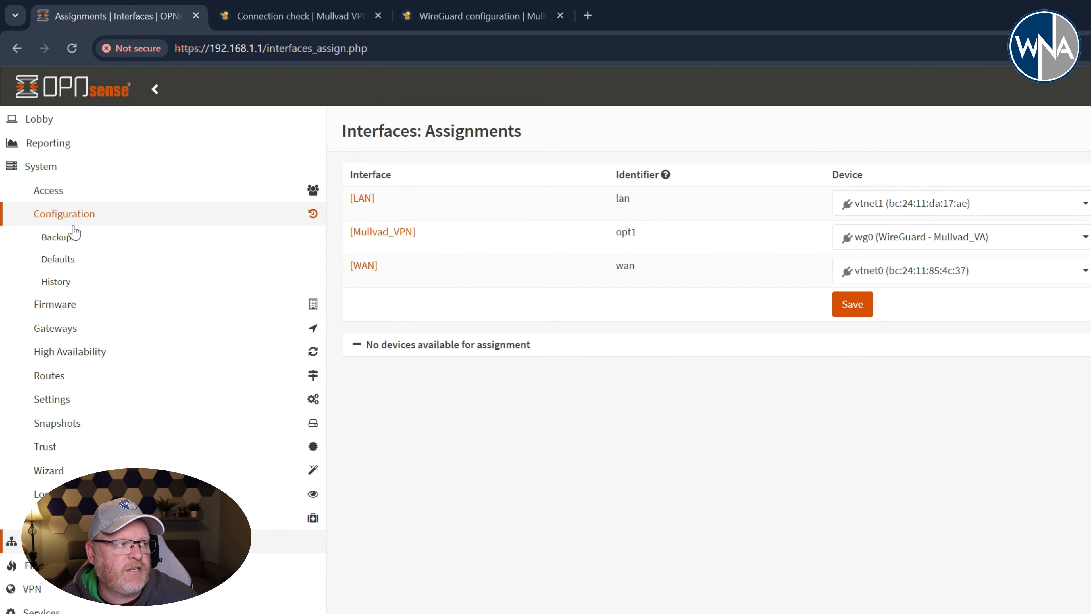
pyautogui.click(76, 217)
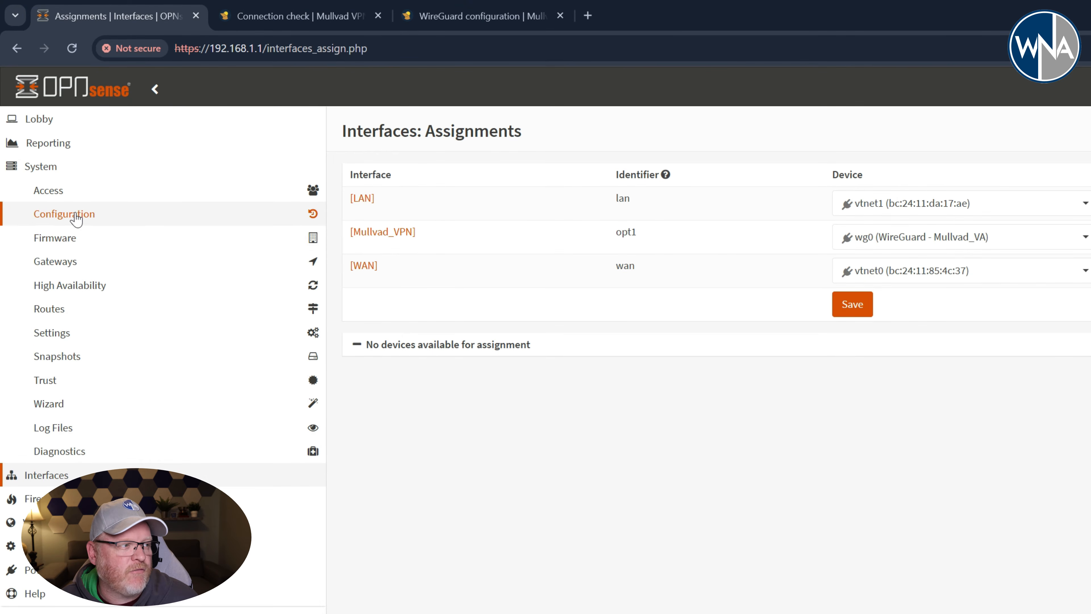
pyautogui.click(74, 262)
pyautogui.click(83, 294)
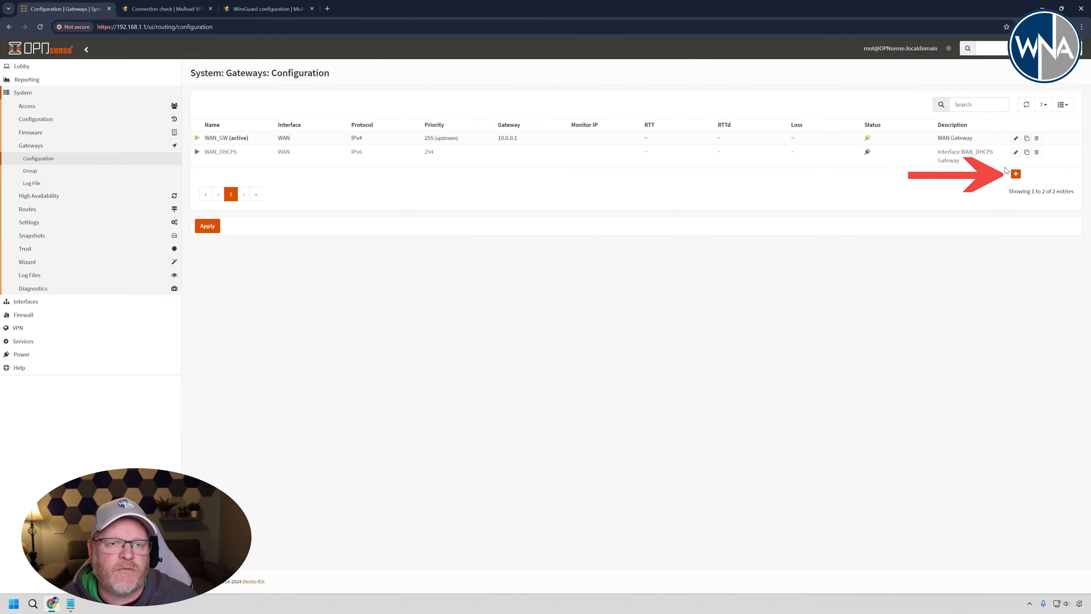
pyautogui.click(1016, 174)
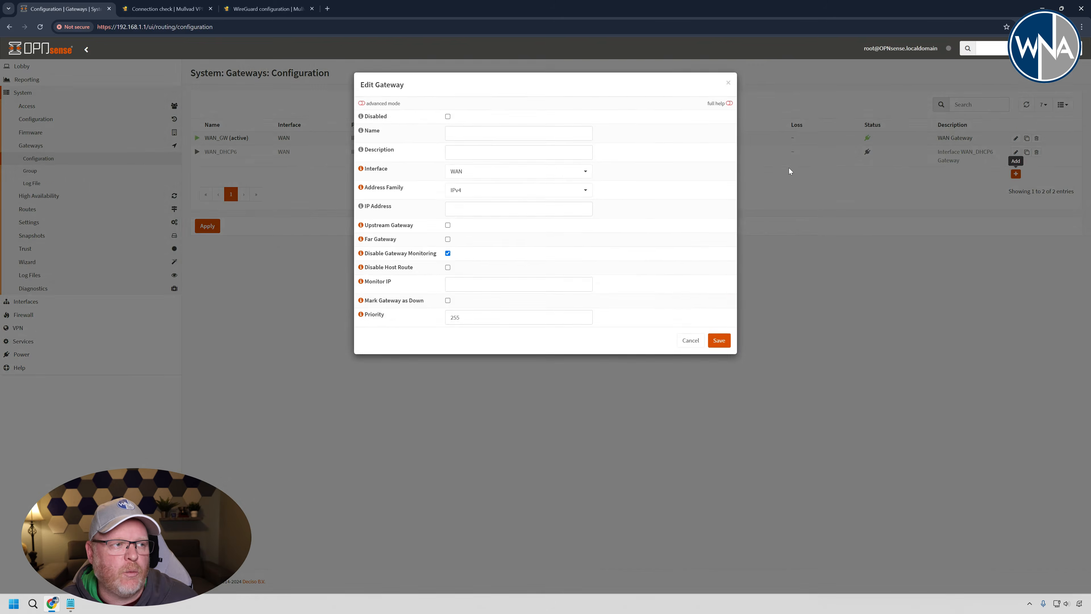
pyautogui.click(439, 133)
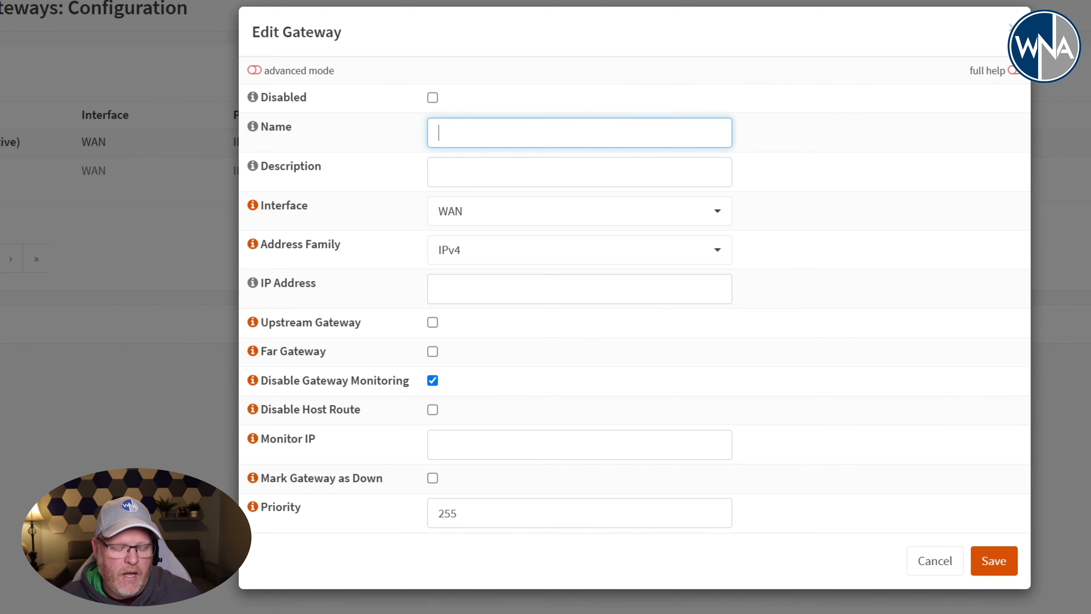
pyautogui.write('Mu')
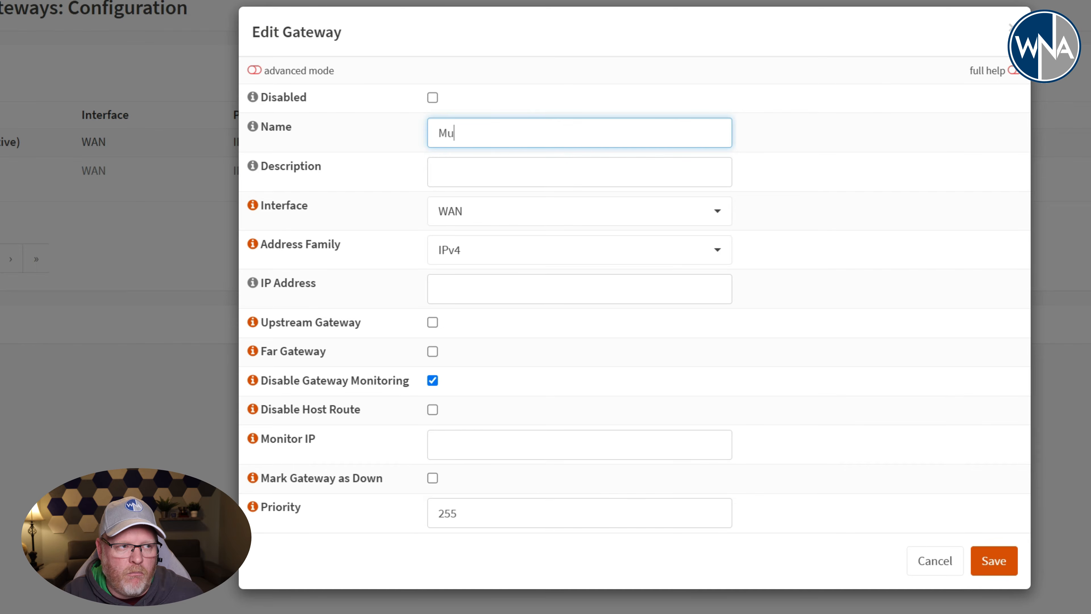
pyautogui.write('llvad_WG_B')
pyautogui.write('K')
pyautogui.press('BackSpace')
pyautogui.press('BackSpace')
pyautogui.write('GW')
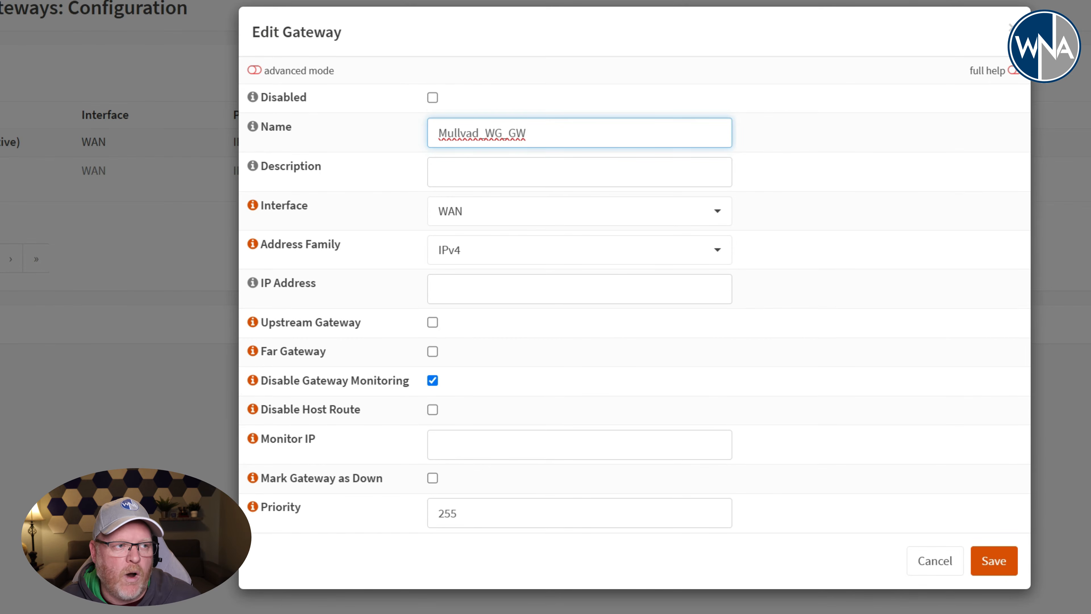
# - Describe the gateway as "Mullvad VPN GW" and set its interface to Mullvad_VPN
pyautogui.press('Tab')
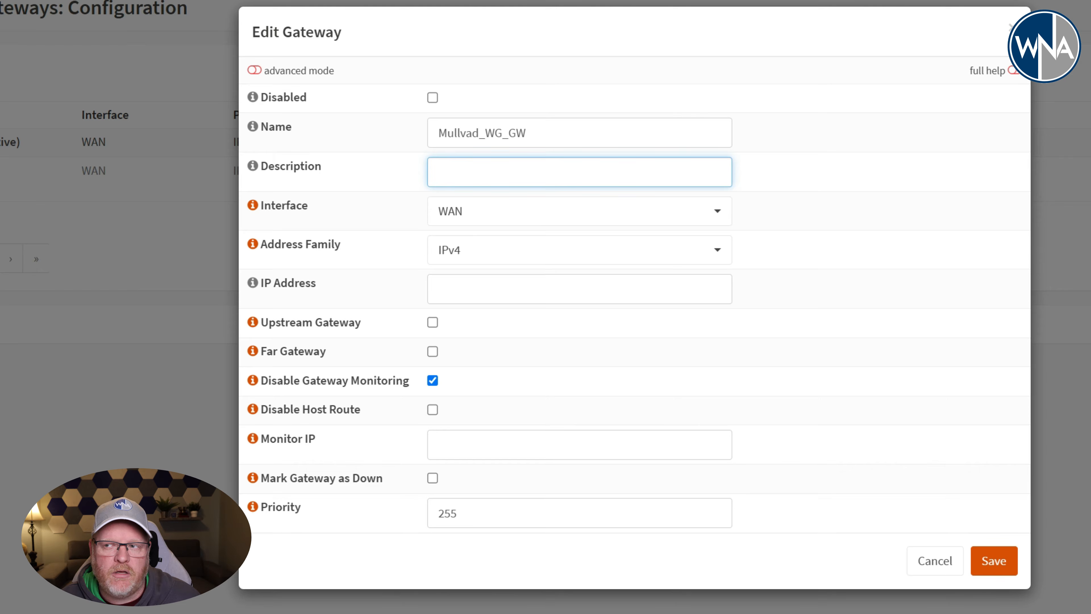
pyautogui.write('M')
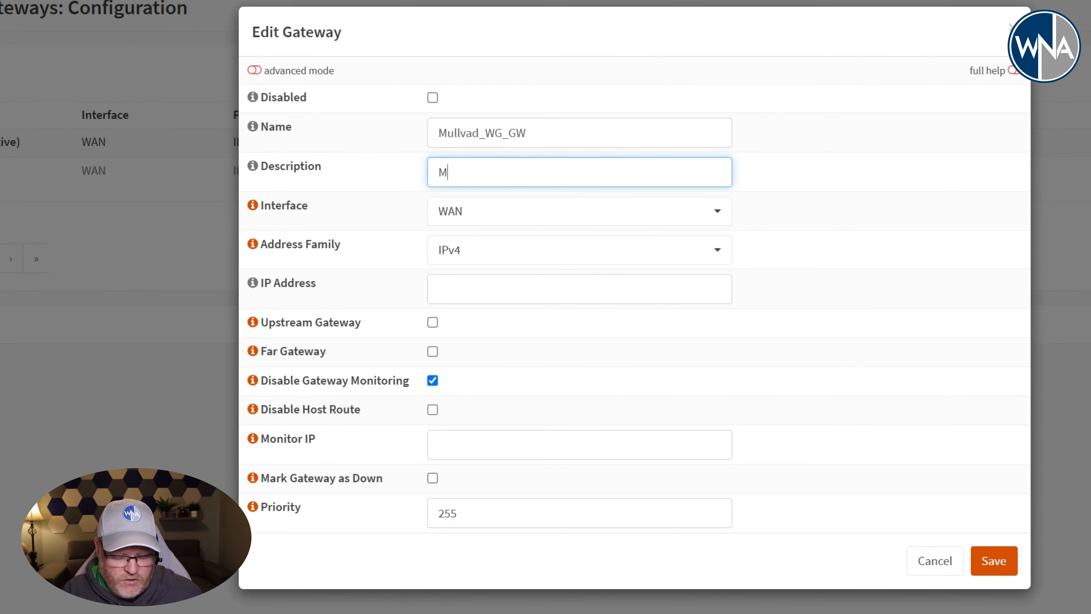
pyautogui.write('ullvad VP')
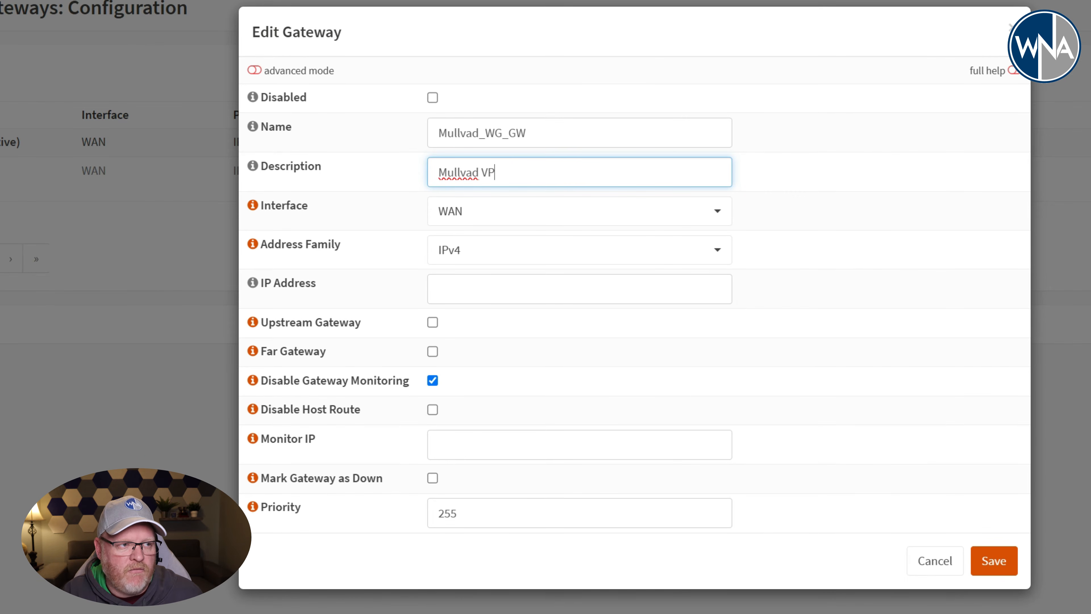
pyautogui.write('N GW')
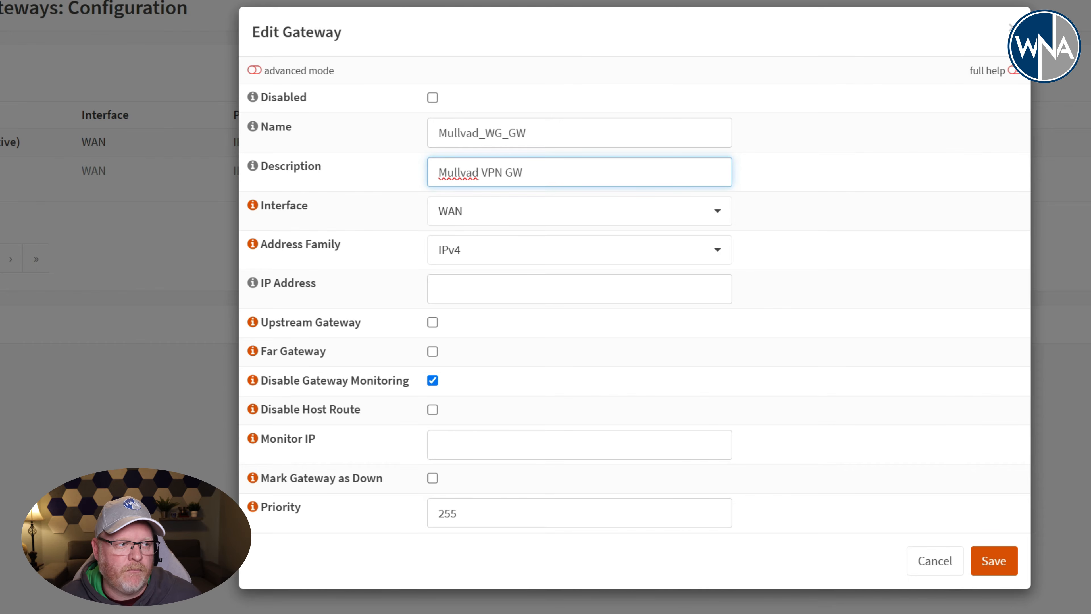
pyautogui.click(524, 214)
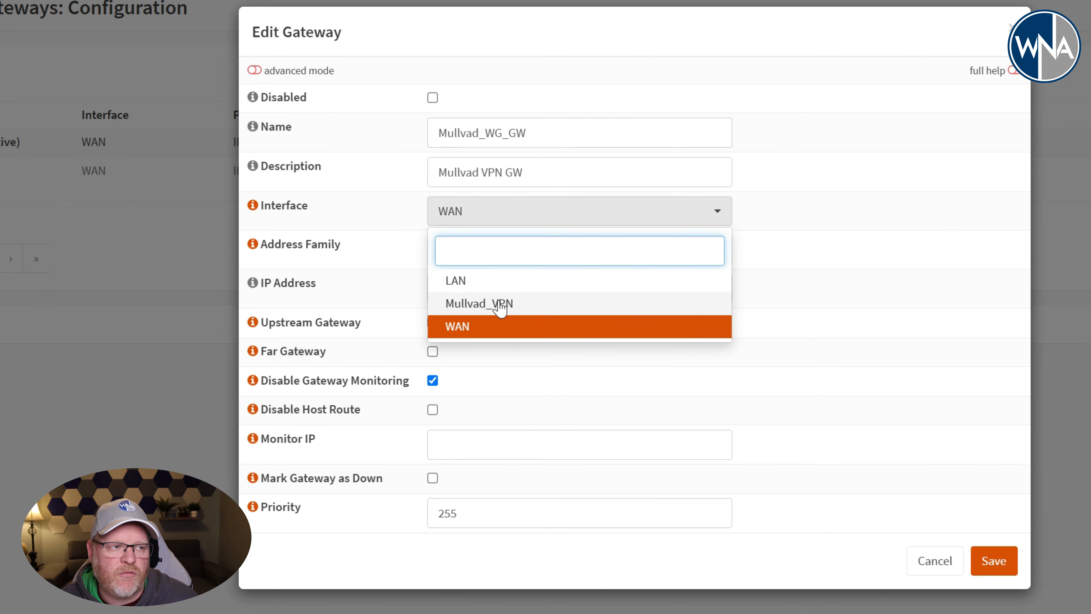
pyautogui.click(483, 304)
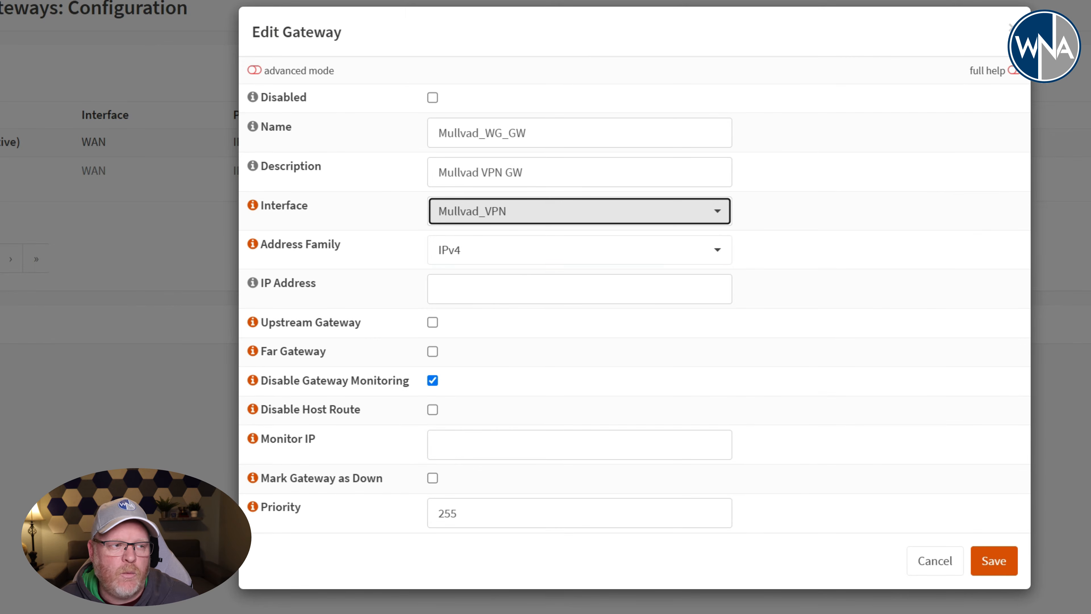
# - Set the gateway's IP address and monitor IP to 10.64.0.1, save the gateway and apply the configuration
pyautogui.click(507, 289)
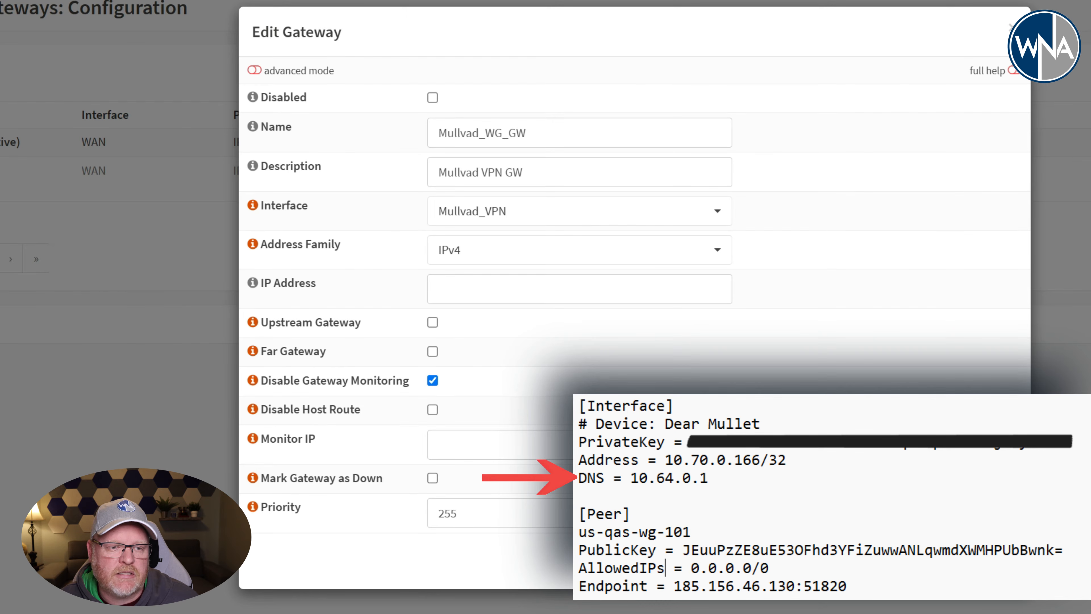
pyautogui.click(579, 289)
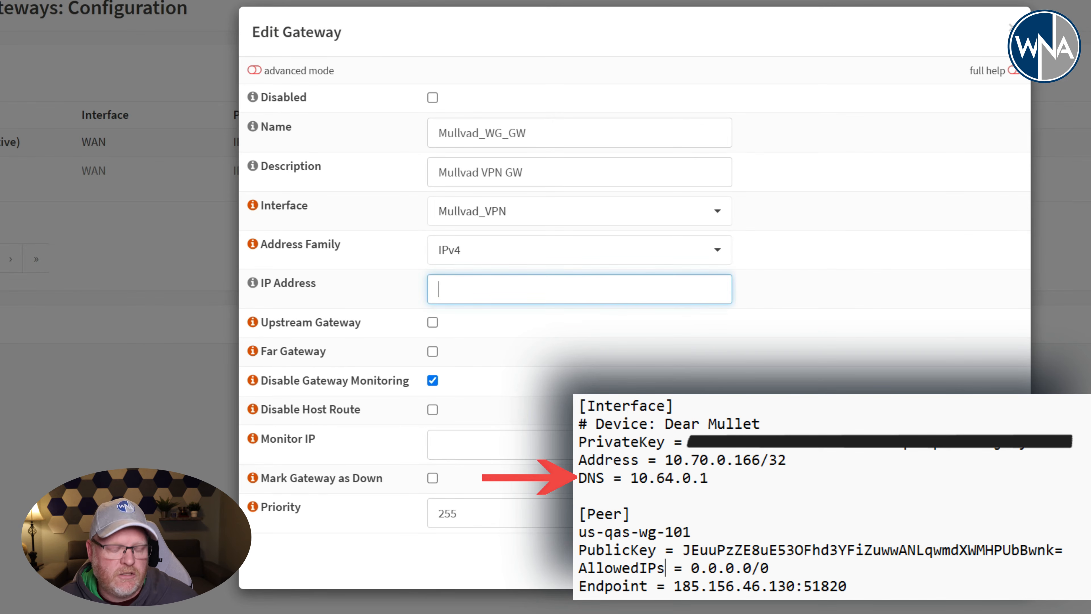
pyautogui.write('10.64.0.1')
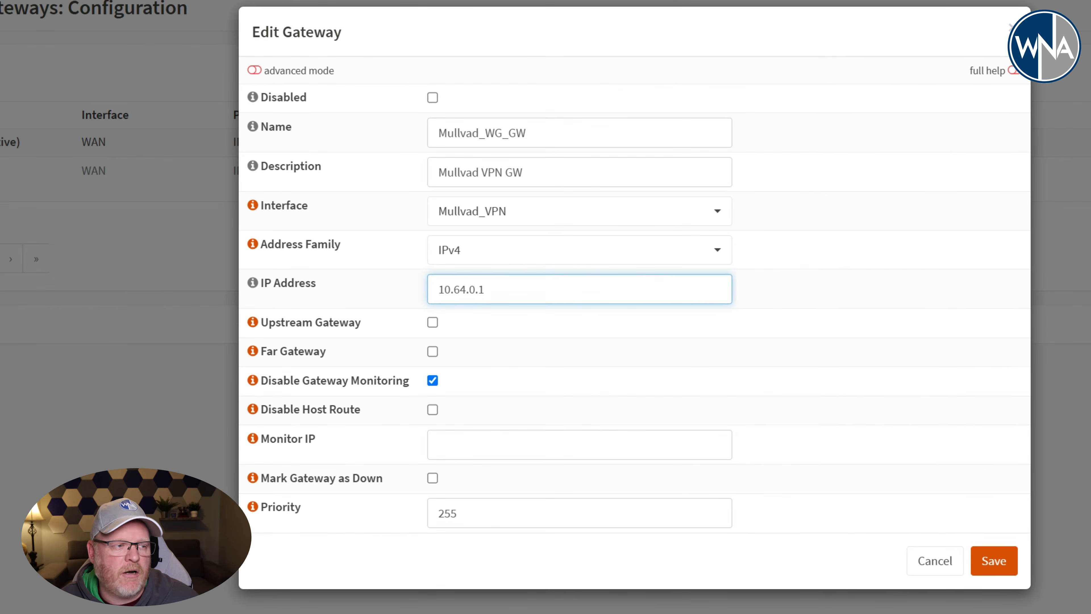
pyautogui.click(472, 445)
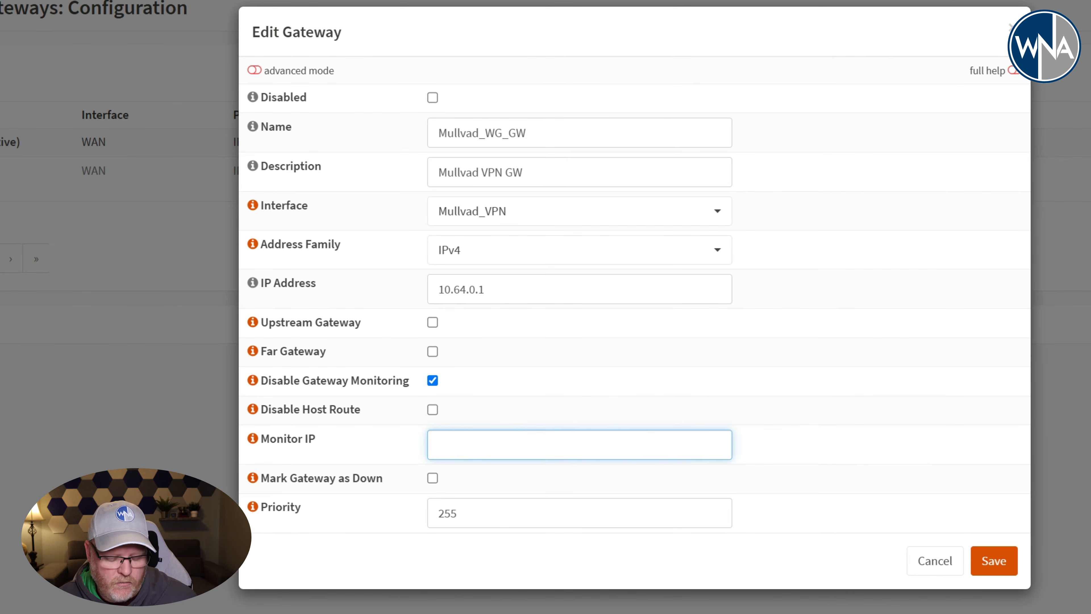
pyautogui.write('10.64.0.1')
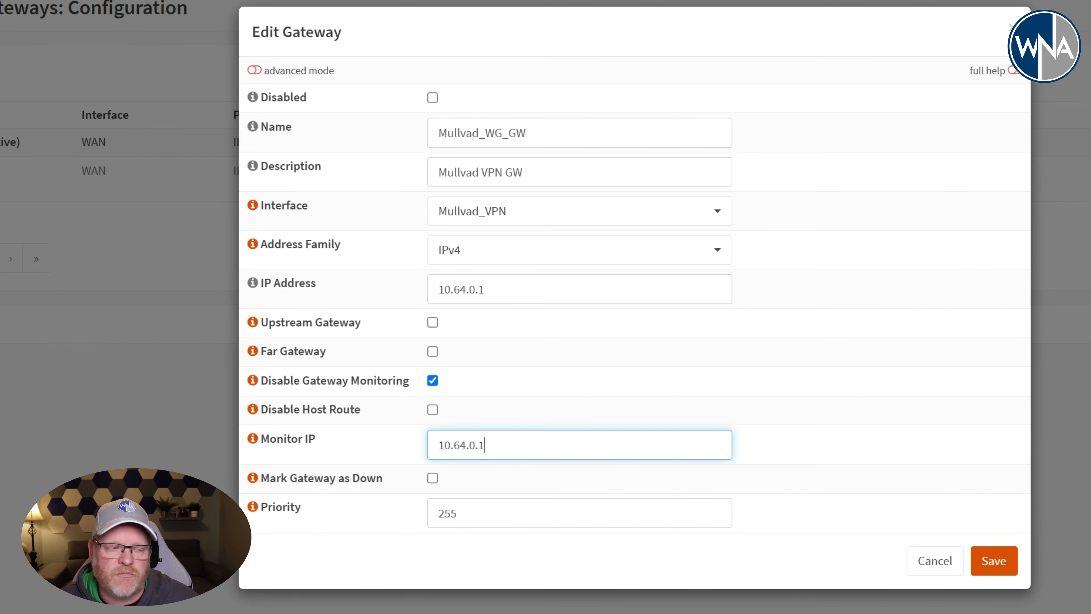
pyautogui.click(994, 561)
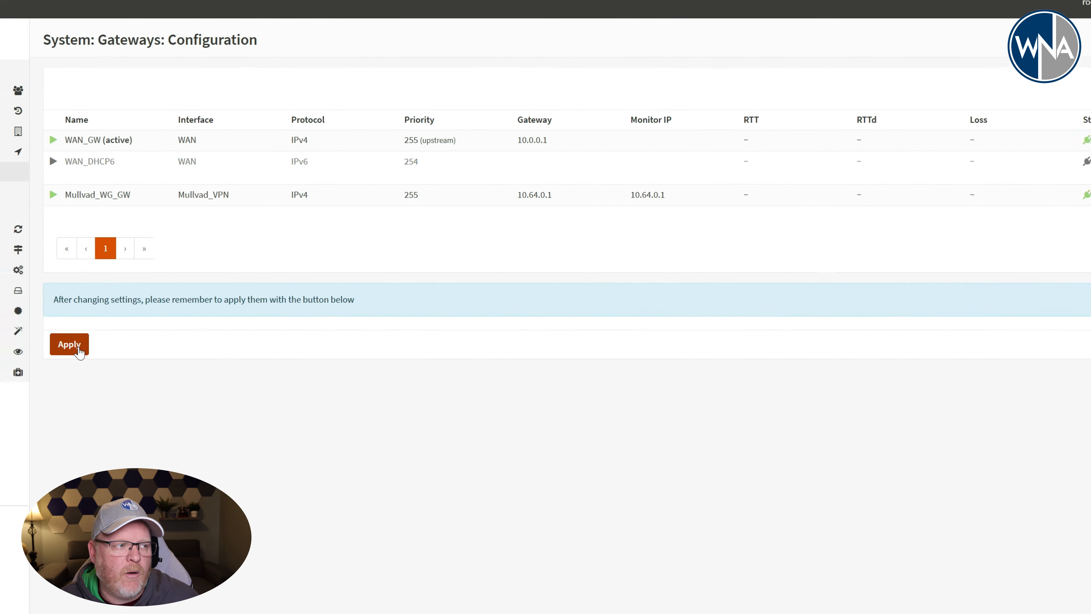
pyautogui.click(79, 347)
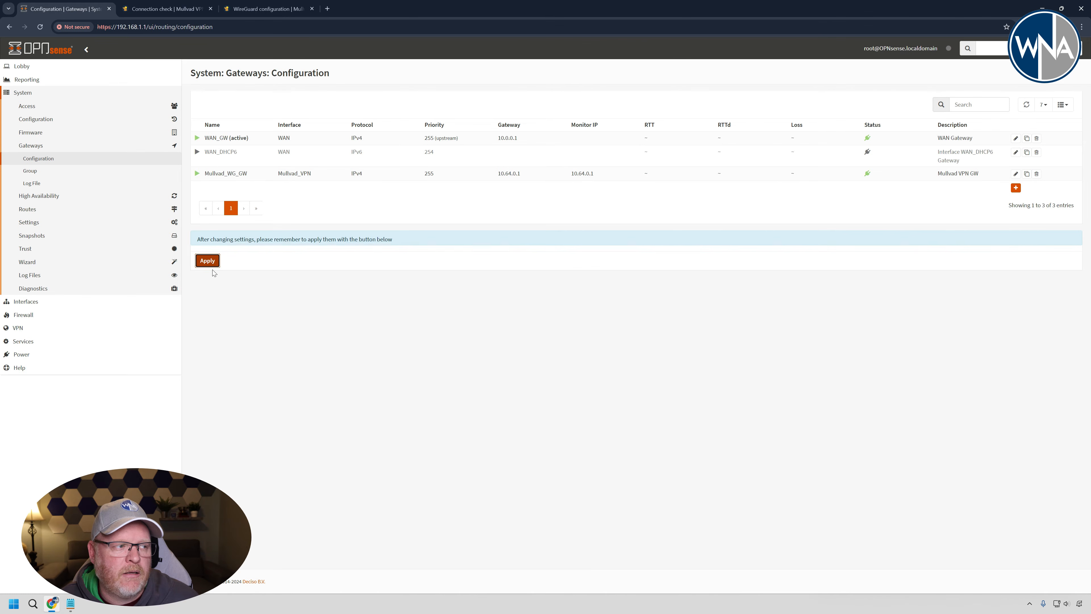
# - Put the lobby dashboard into edit mode and enlarge the Wireguard widget's height to fit the tunnel details
pyautogui.click(90, 67)
pyautogui.click(68, 79)
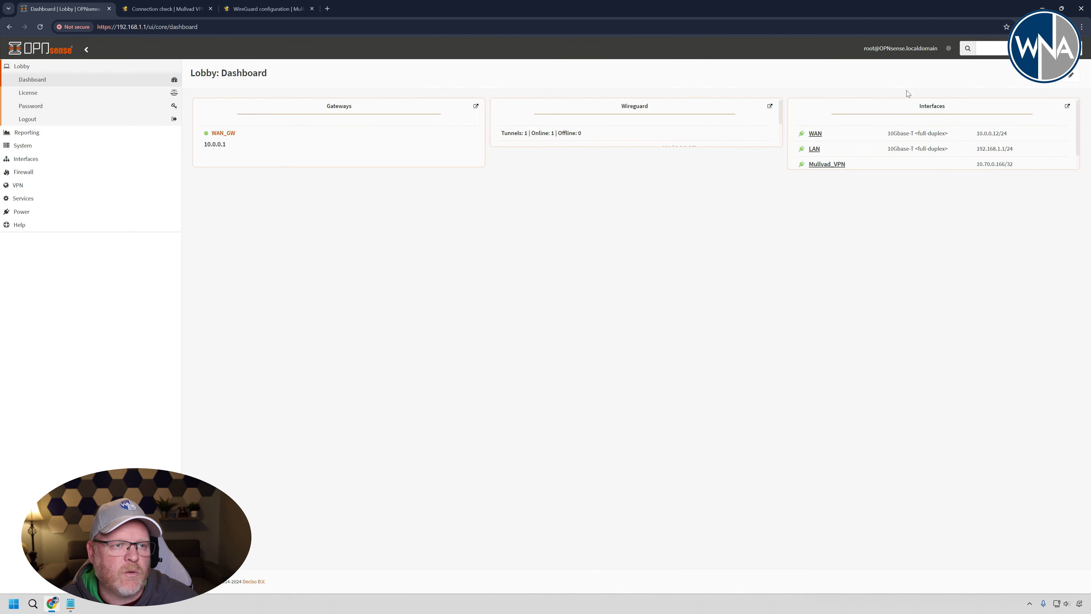
pyautogui.click(1071, 78)
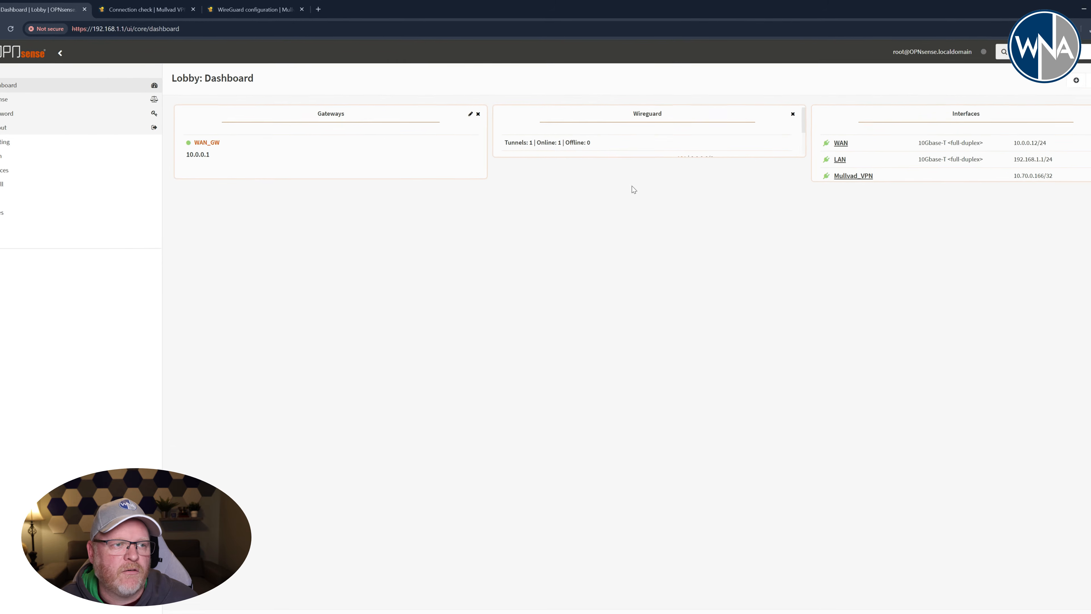
pyautogui.moveTo(638, 174); pyautogui.dragTo(639, 223)
pyautogui.moveTo(711, 312); pyautogui.dragTo(710, 320)
pyautogui.click(711, 384)
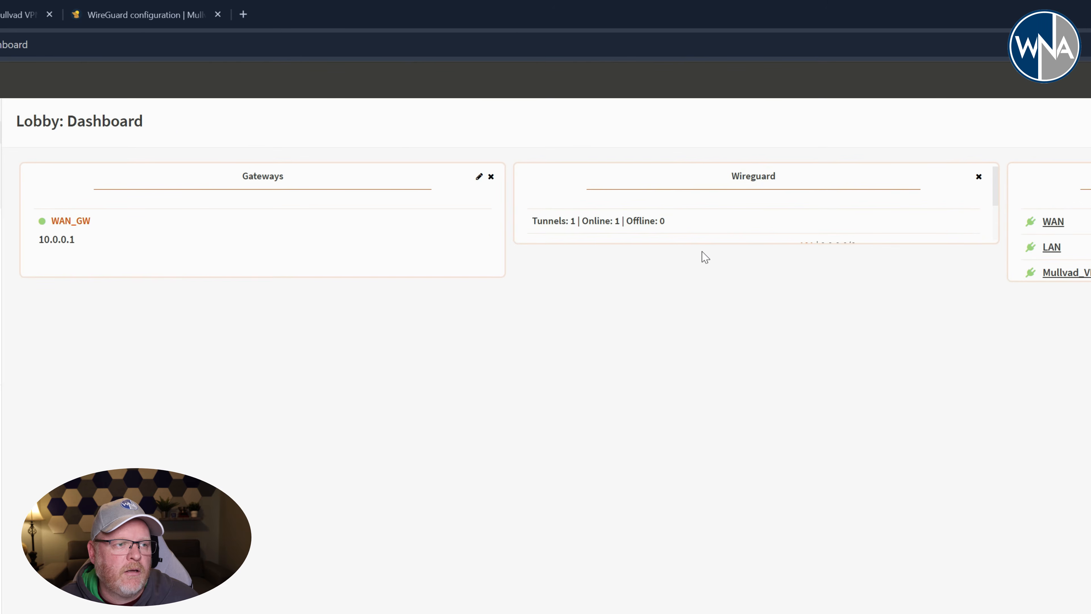
pyautogui.moveTo(704, 242); pyautogui.dragTo(700, 351)
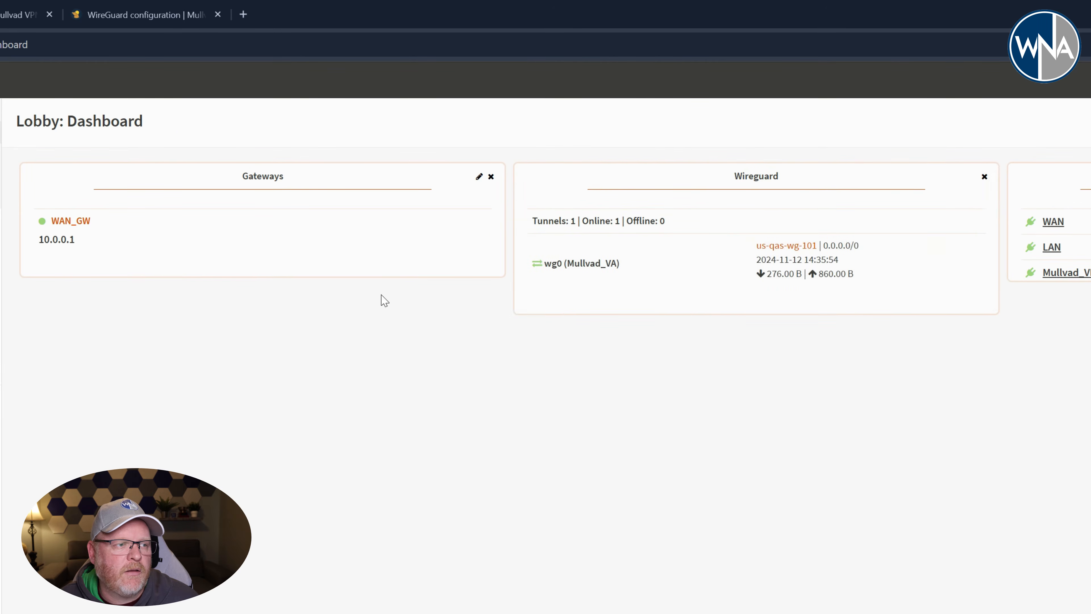
# - Include Mullvad_WG_GW alongside WAN_GW in the dashboard's Gateways widget and make the widget taller
pyautogui.moveTo(312, 275)
pyautogui.mouseDown()
pyautogui.moveTo(308, 314)
pyautogui.moveTo(324, 306)
pyautogui.mouseUp()
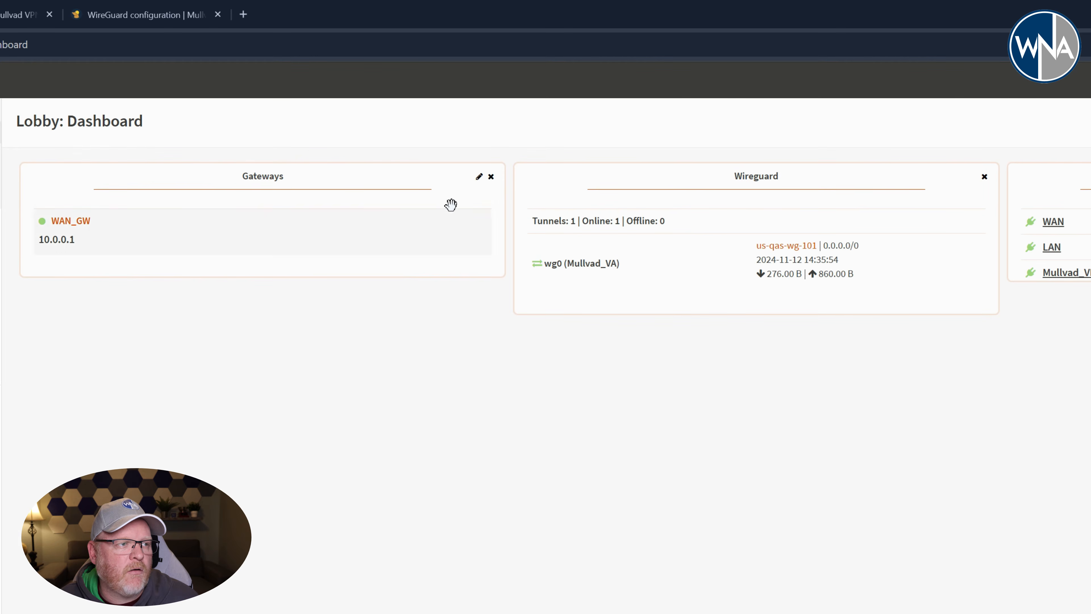
pyautogui.click(478, 178)
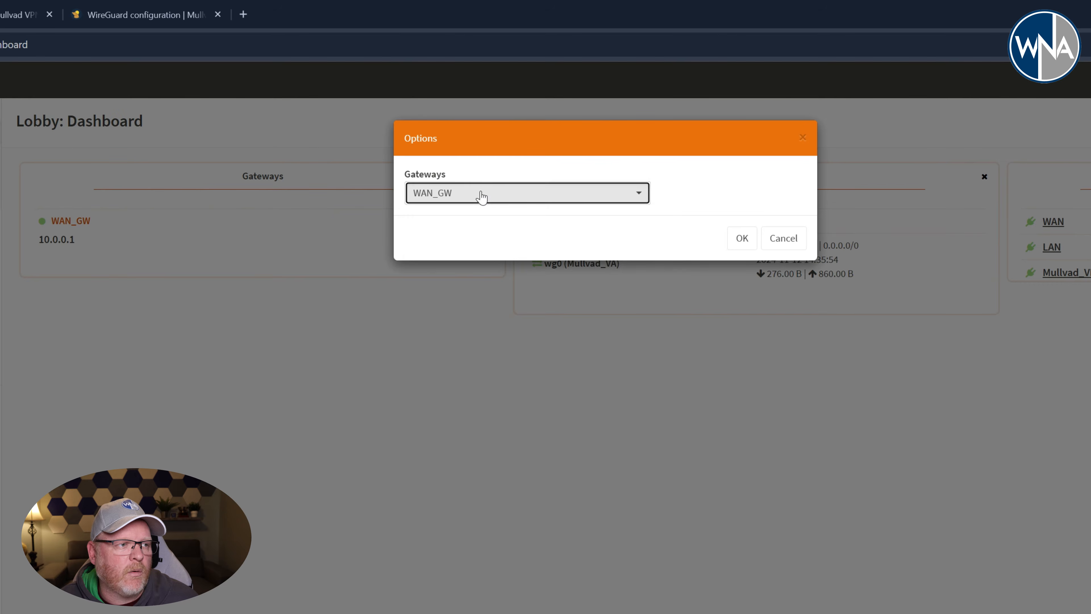
pyautogui.click(476, 198)
pyautogui.click(475, 241)
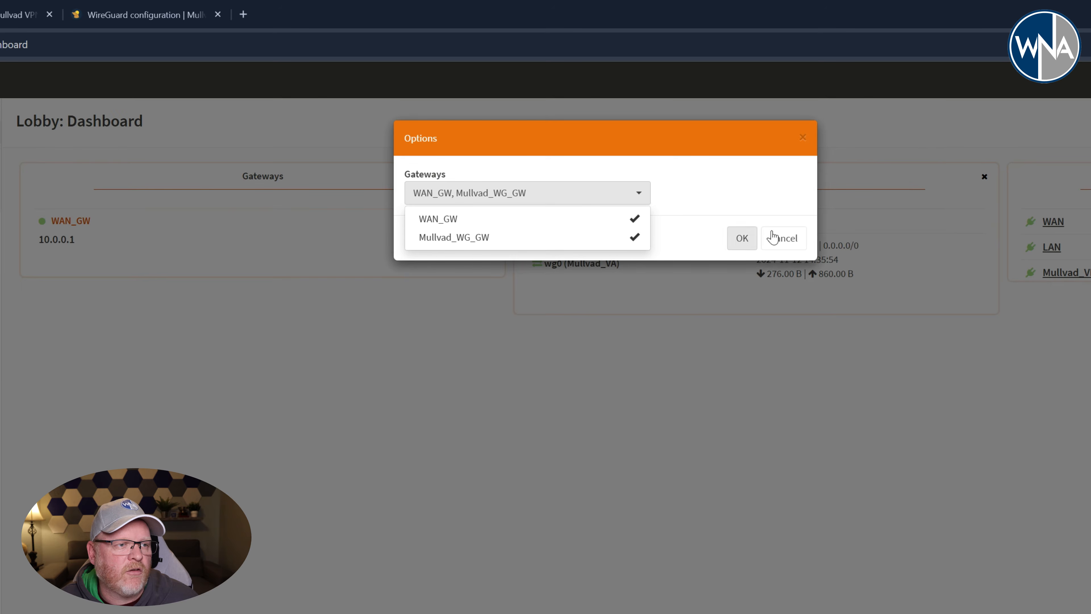
pyautogui.click(742, 237)
pyautogui.moveTo(351, 303); pyautogui.dragTo(350, 339)
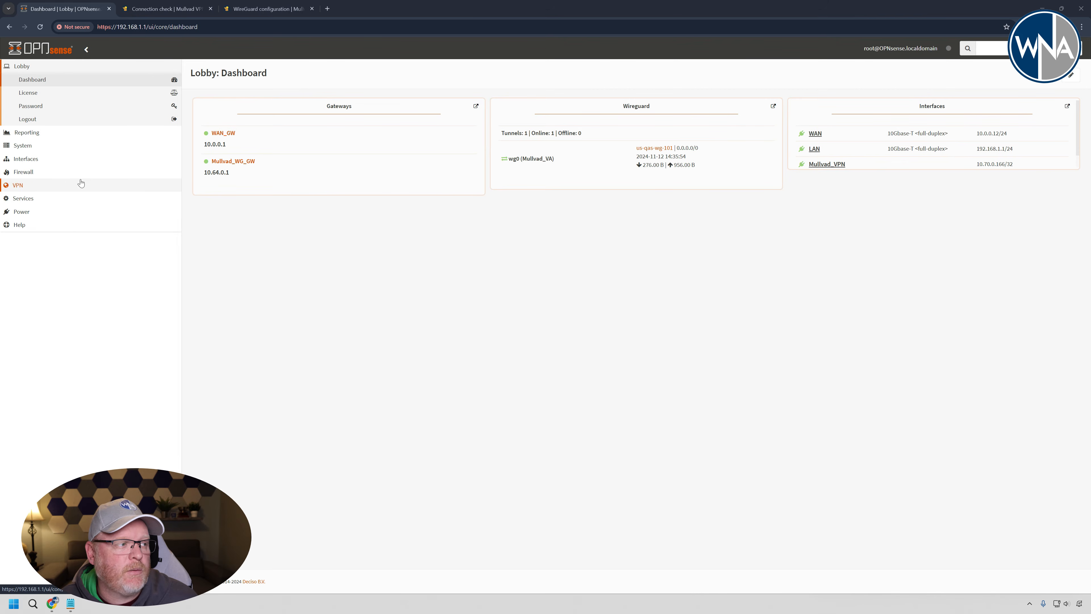
# - Switch the firewall's outbound NAT mode to hybrid rule generation, save it and apply the changes
pyautogui.click(64, 172)
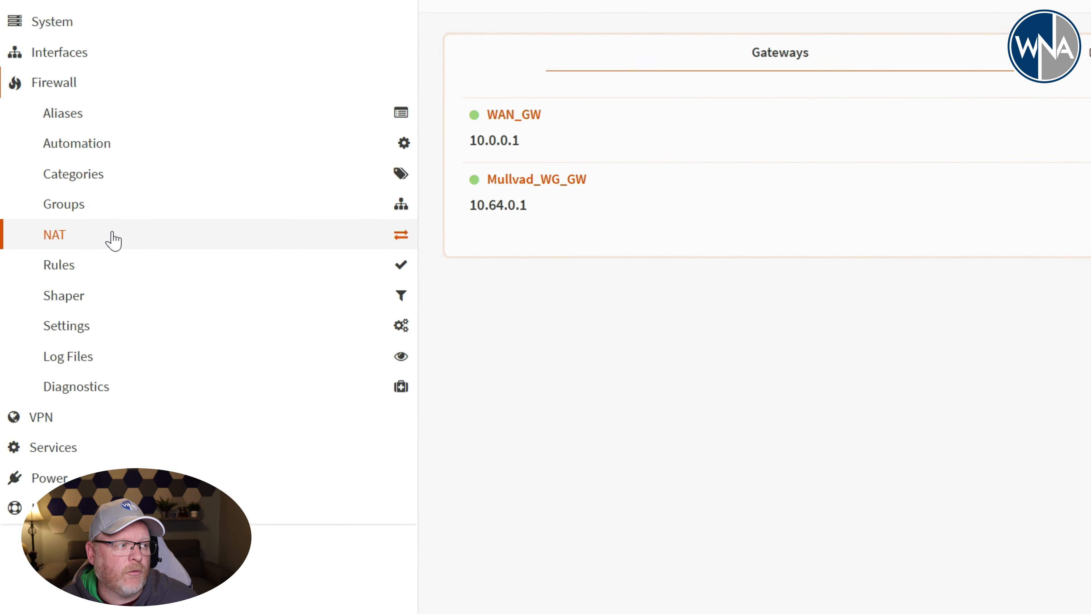
pyautogui.click(90, 219)
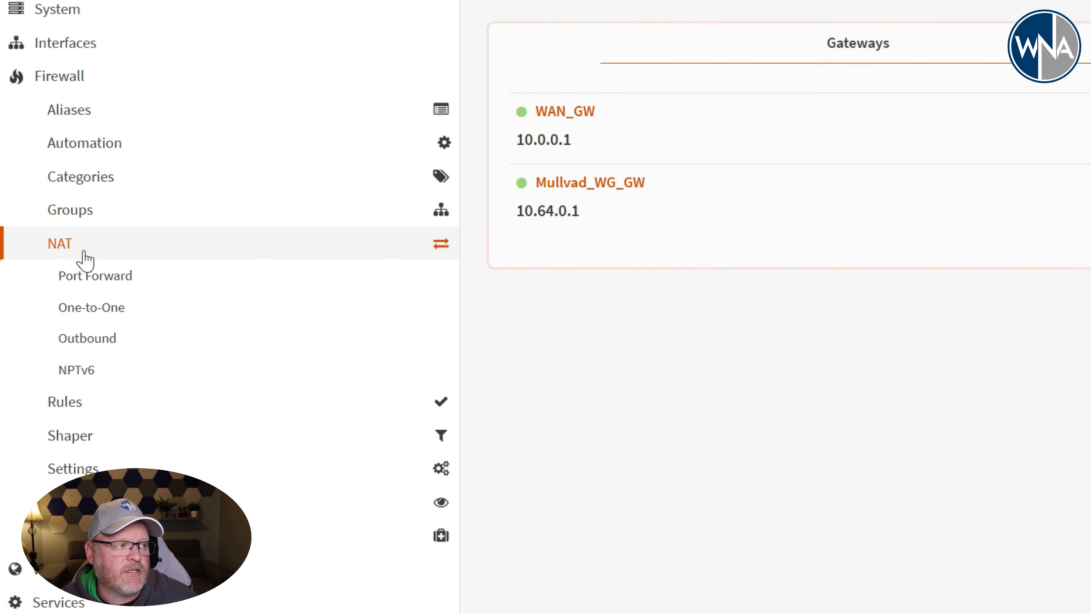
pyautogui.click(98, 342)
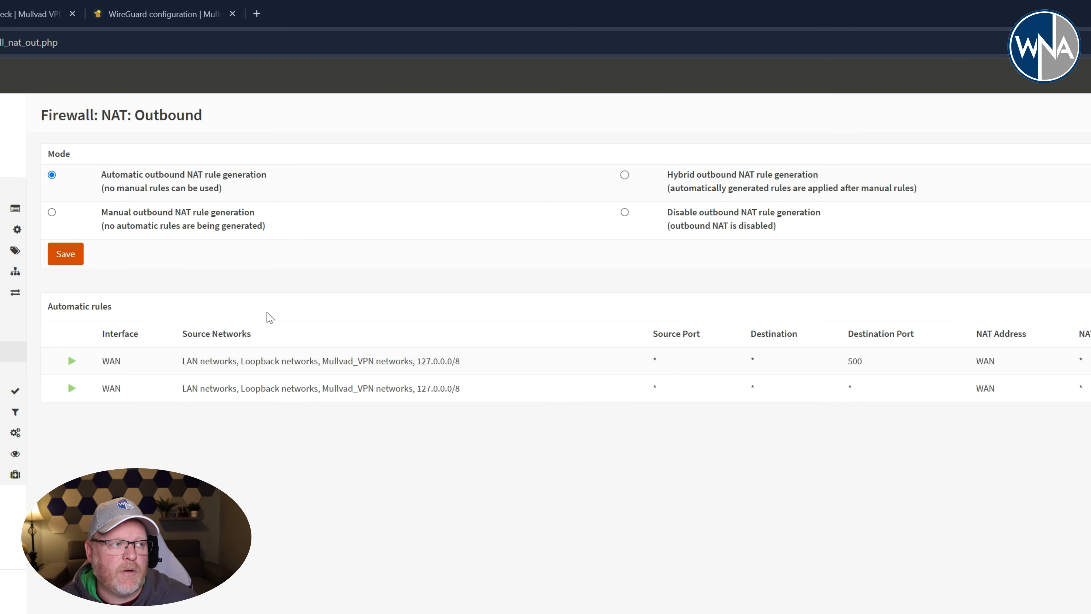
pyautogui.click(625, 175)
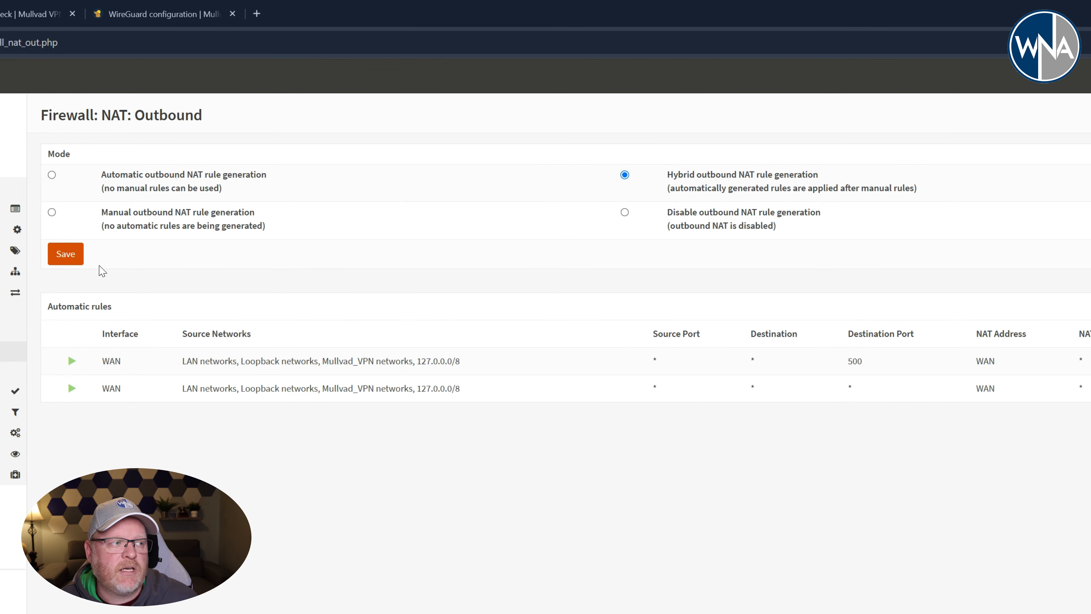
pyautogui.click(73, 236)
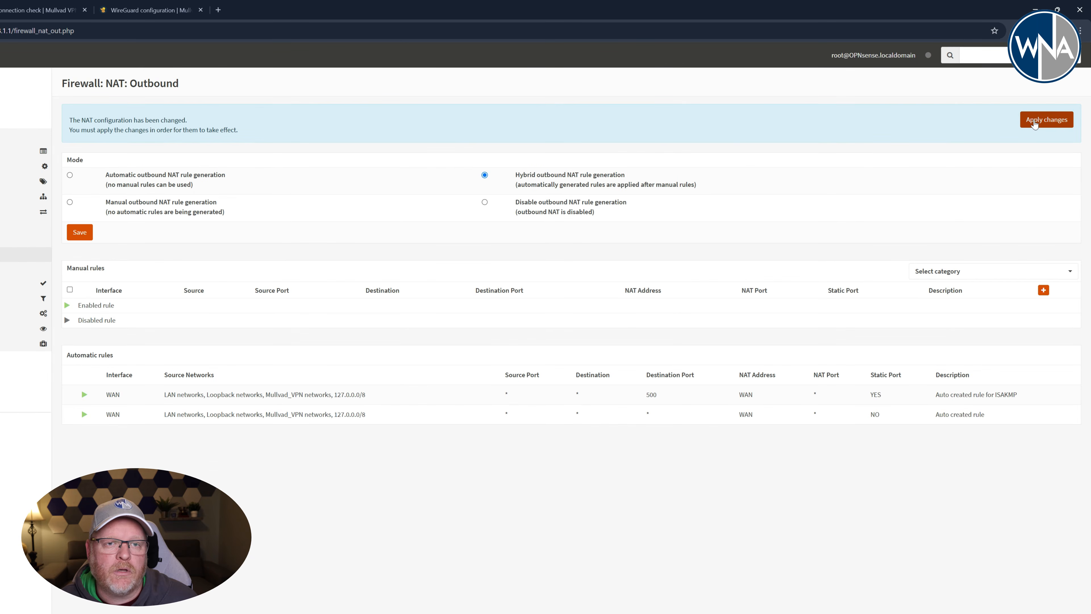
pyautogui.click(1036, 123)
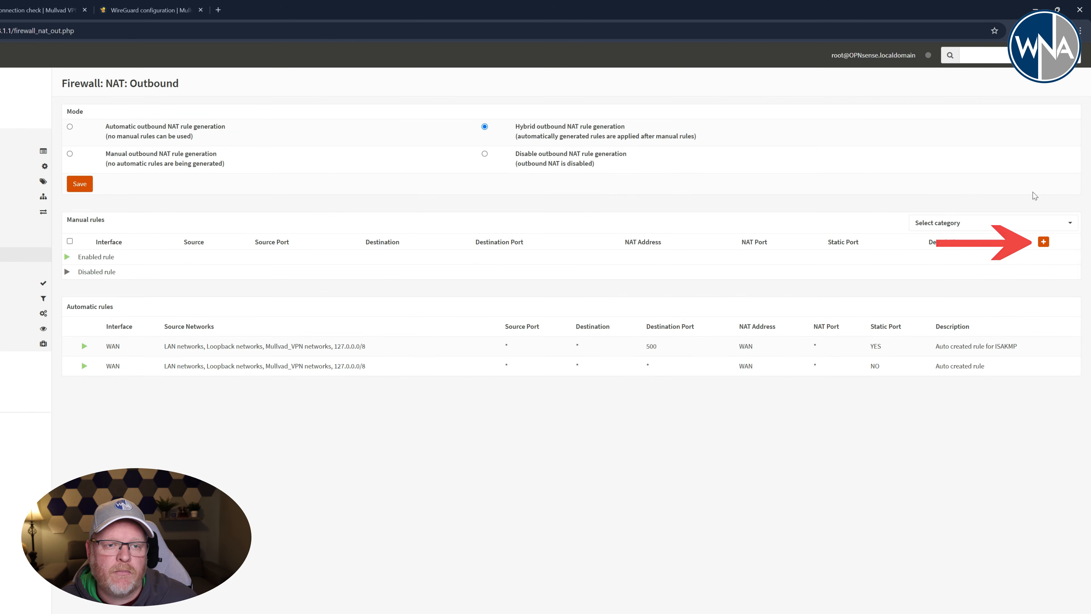
# - Start a manual outbound NAT rule with WireGuard (Group) as interface and LAN net as source address
pyautogui.click(1044, 243)
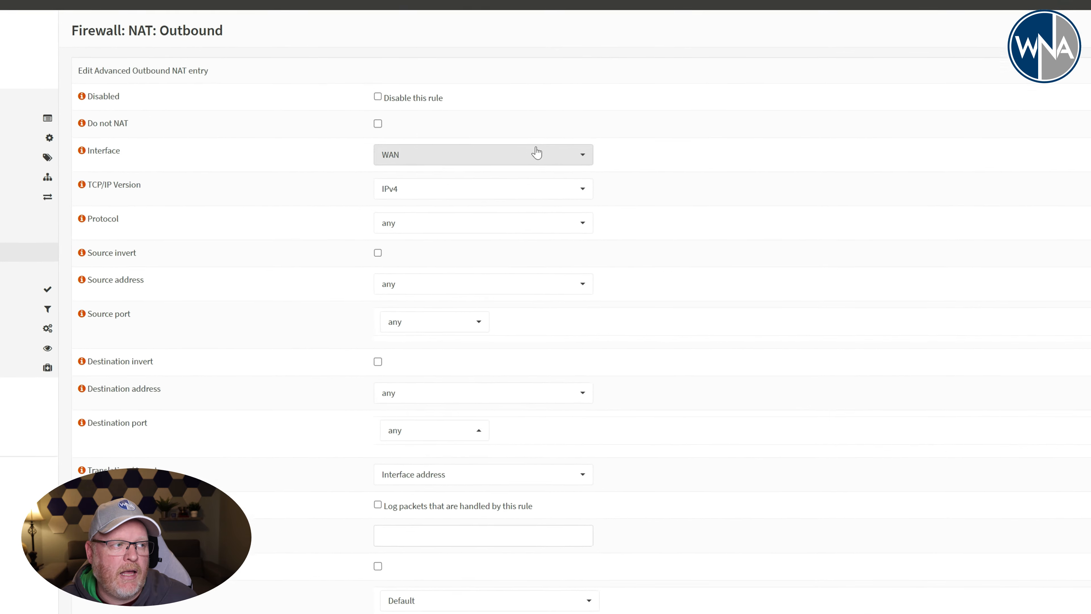
pyautogui.click(566, 156)
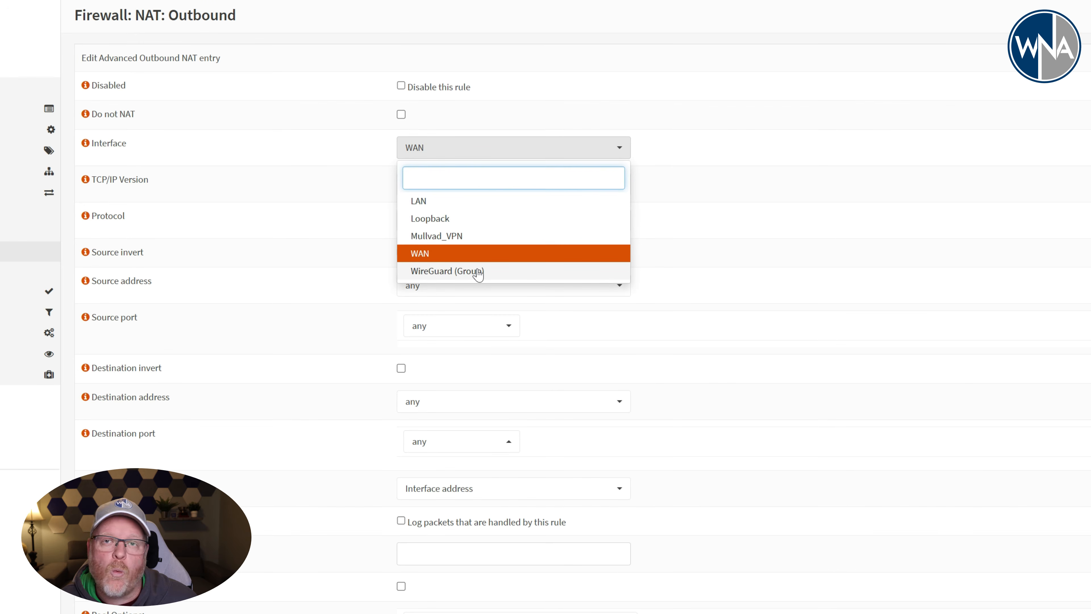
pyautogui.click(449, 271)
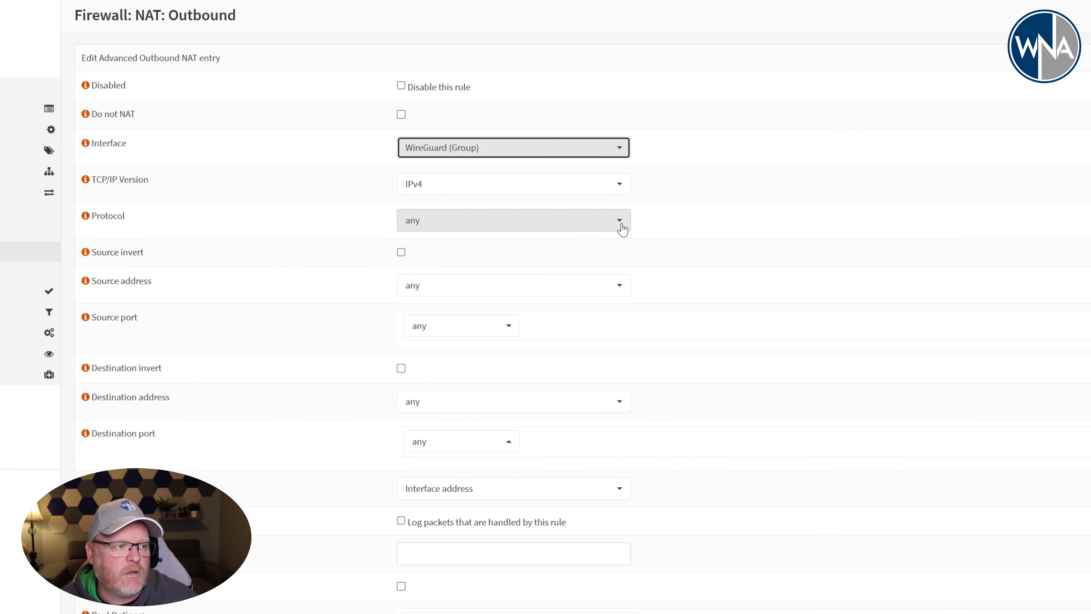
pyautogui.click(619, 289)
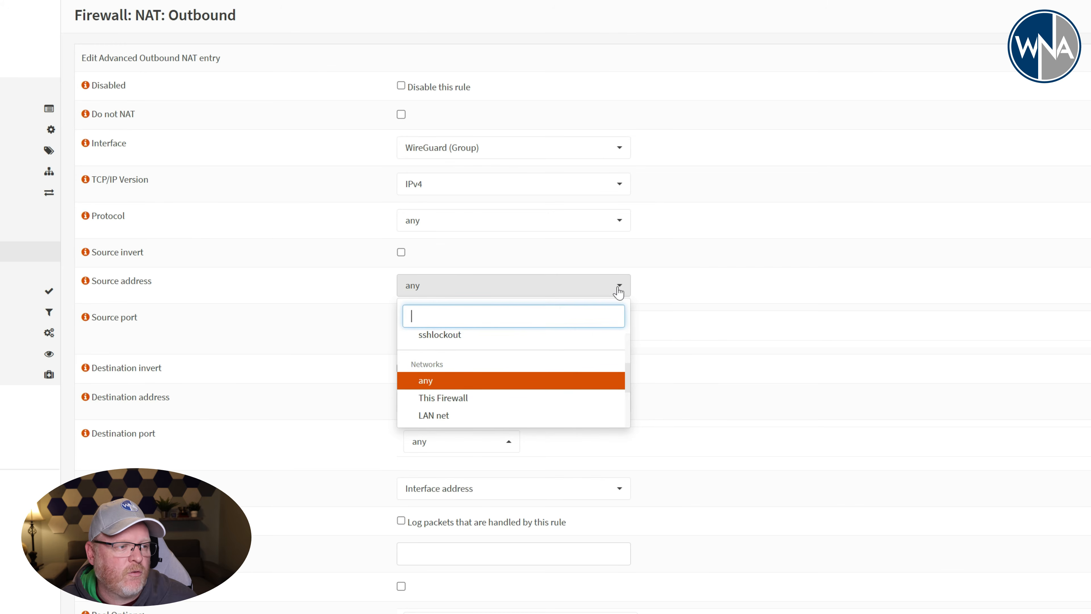
pyautogui.click(483, 420)
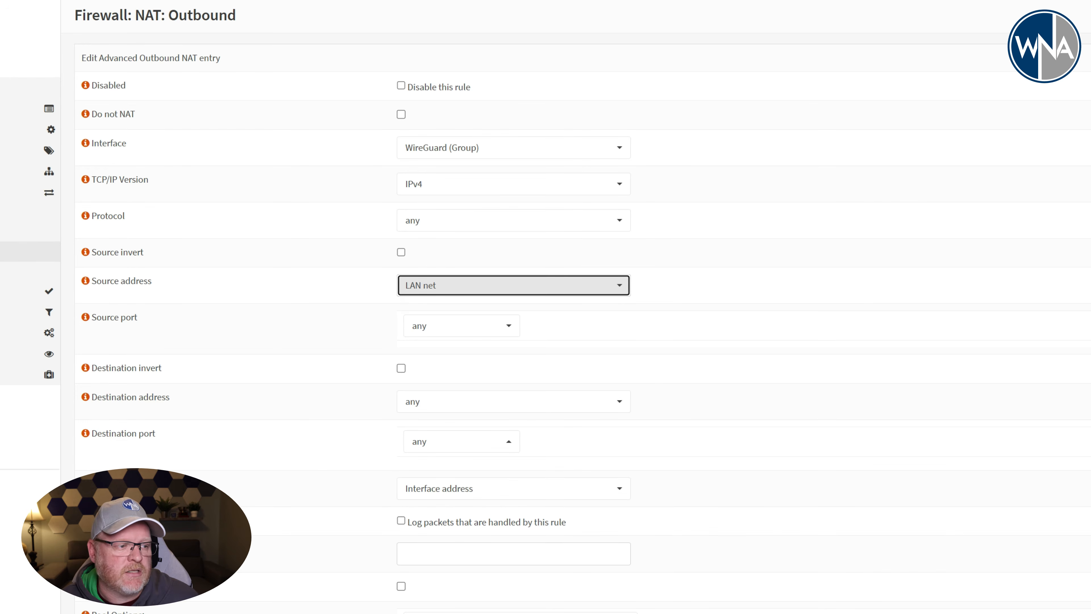
# - Enable packet logging for the outbound NAT rule, save the rule and apply the NAT changes
pyautogui.click(401, 522)
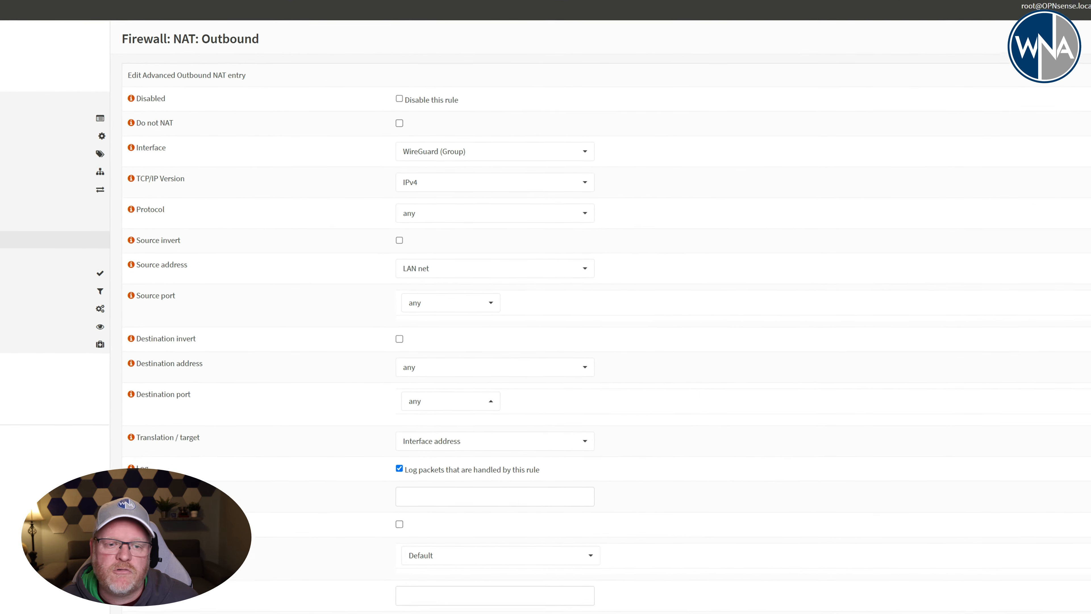
pyautogui.scroll(-1, 1086, 448)
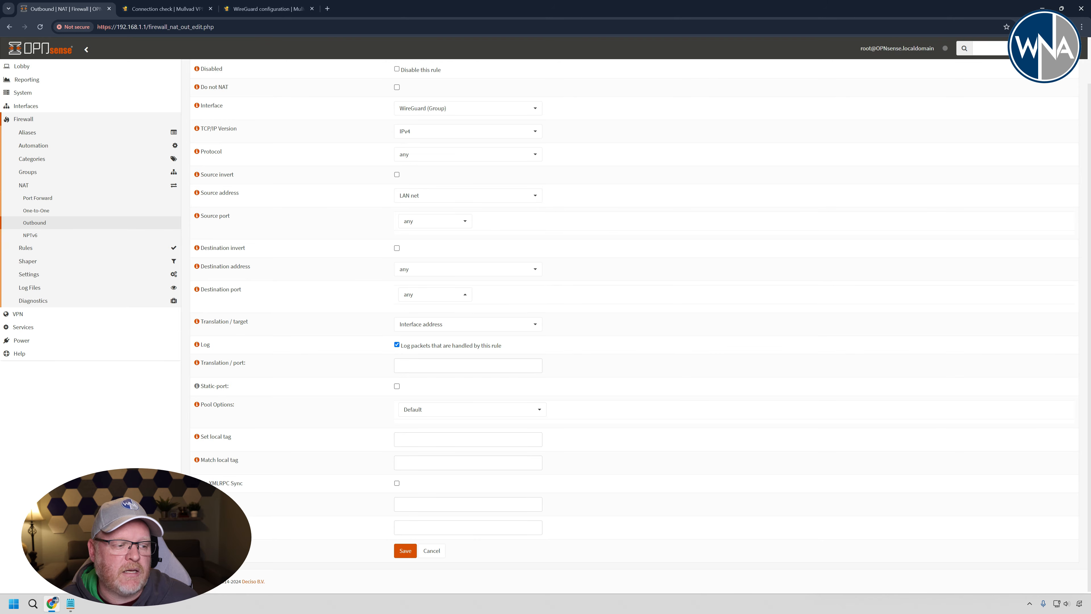
pyautogui.click(405, 551)
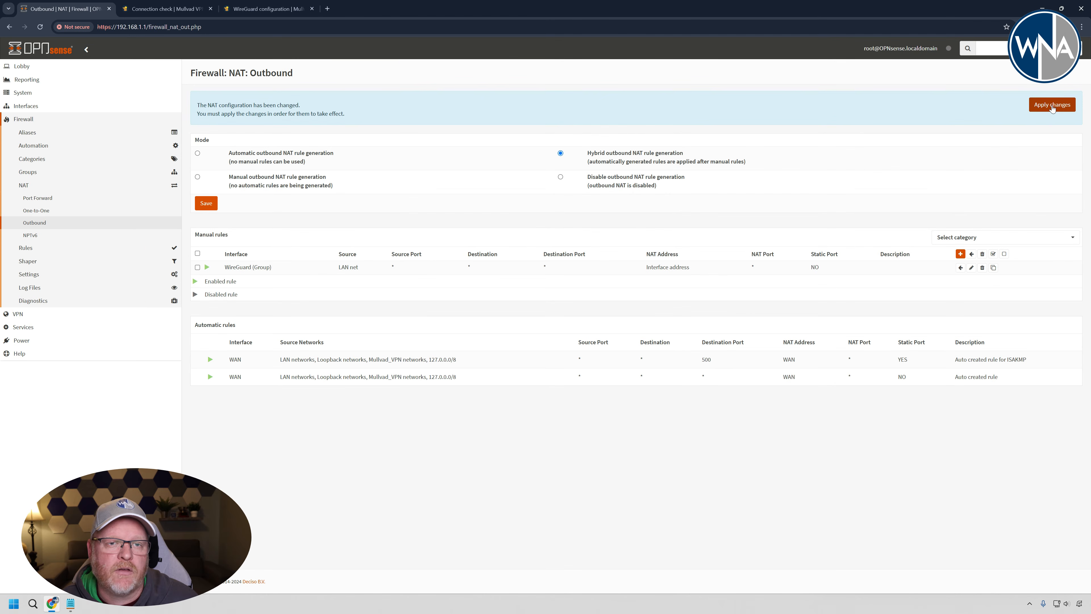
pyautogui.click(1052, 106)
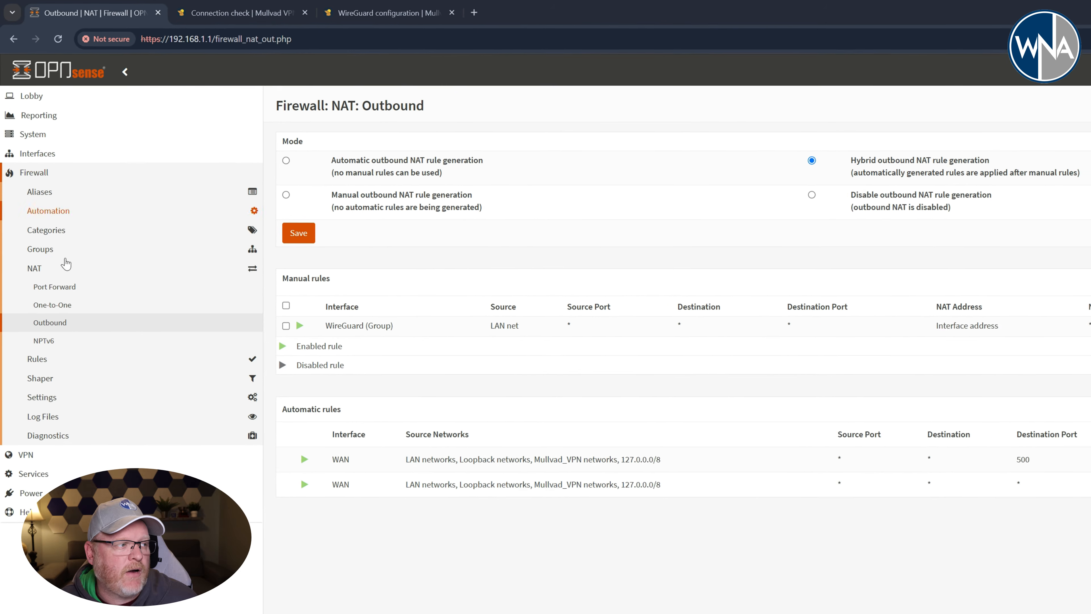
# - Add a LAN firewall rule that uses Mullvad_WG_GW - 10.64.0.1 as its gateway and save it
pyautogui.click(68, 360)
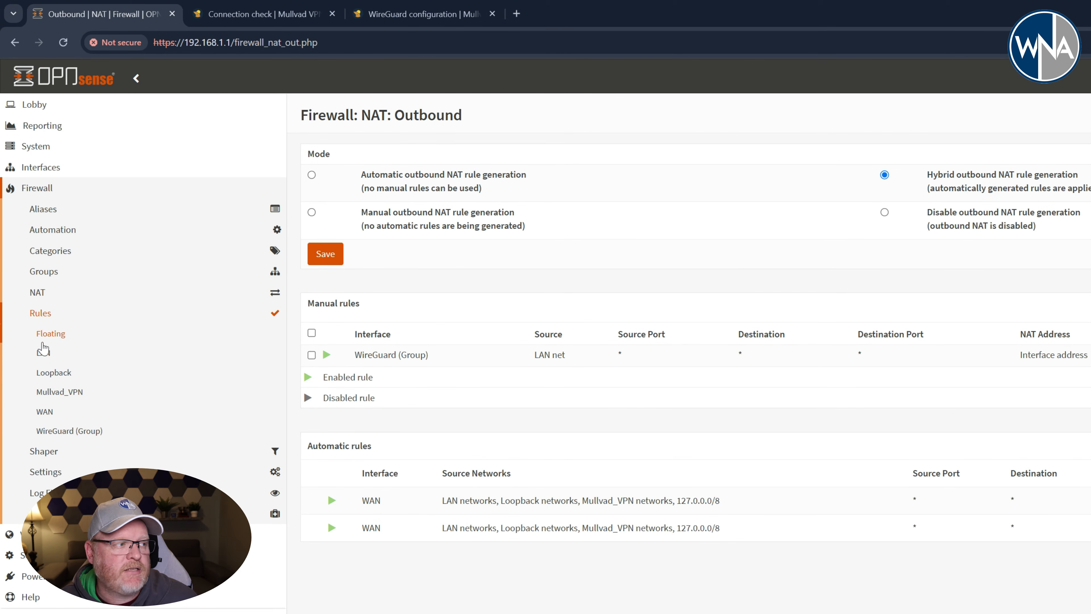
pyautogui.click(43, 355)
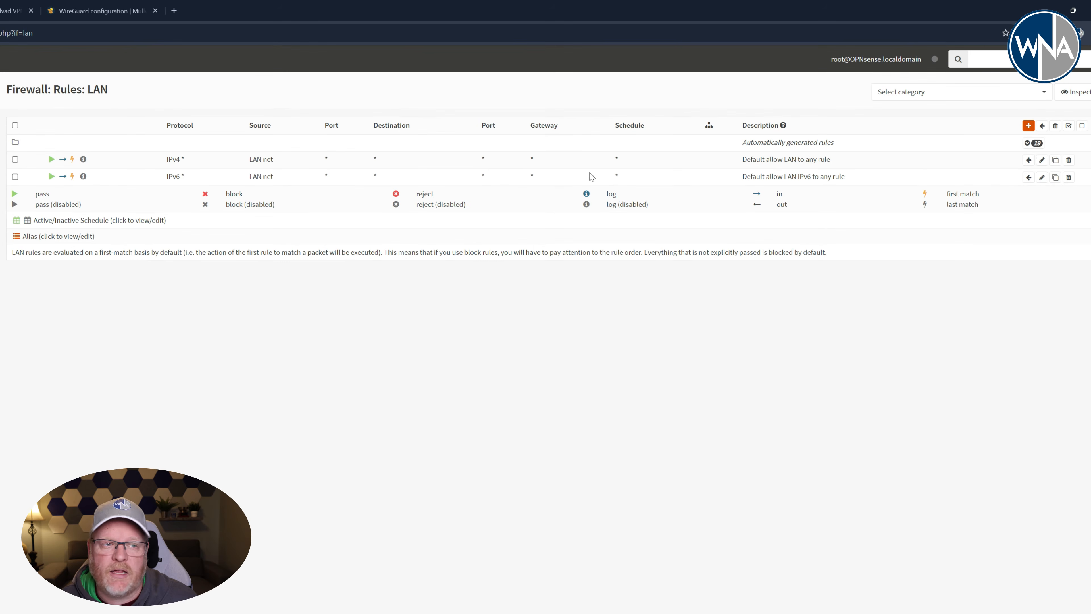
pyautogui.click(1028, 125)
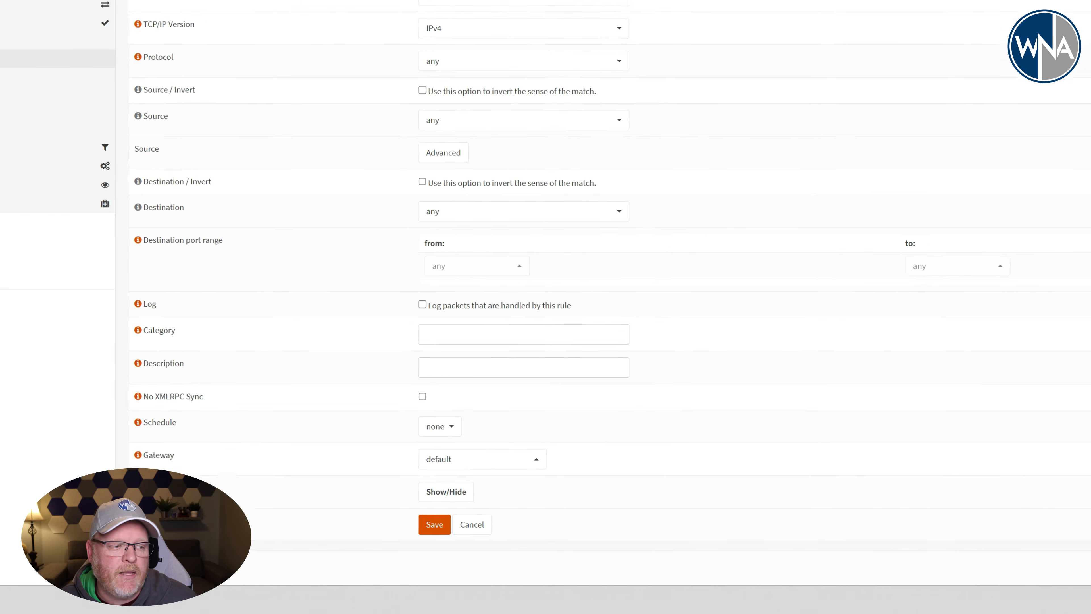
pyautogui.click(462, 451)
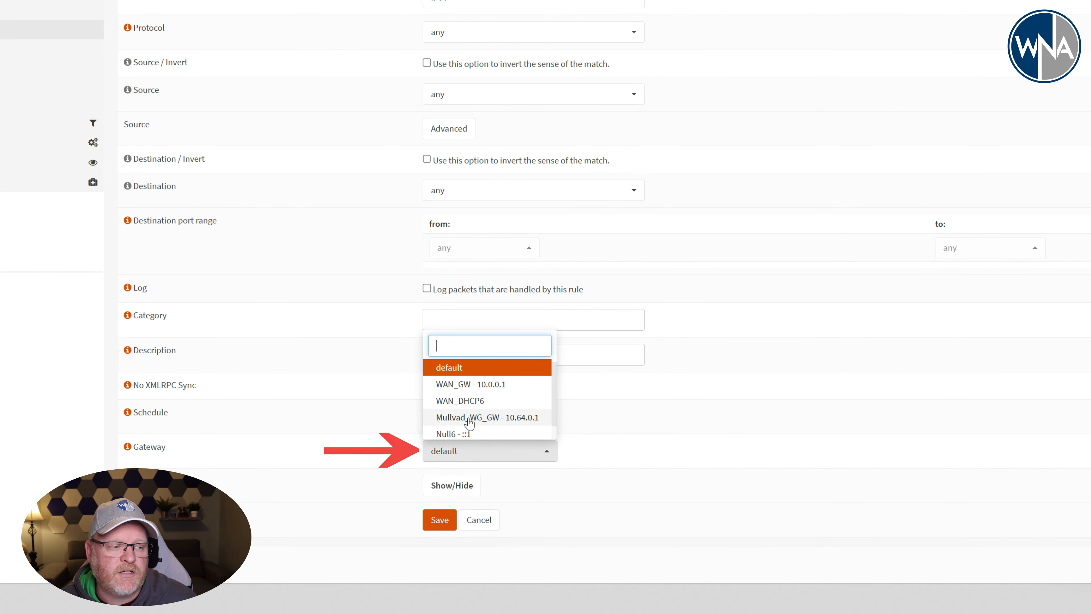
pyautogui.click(485, 422)
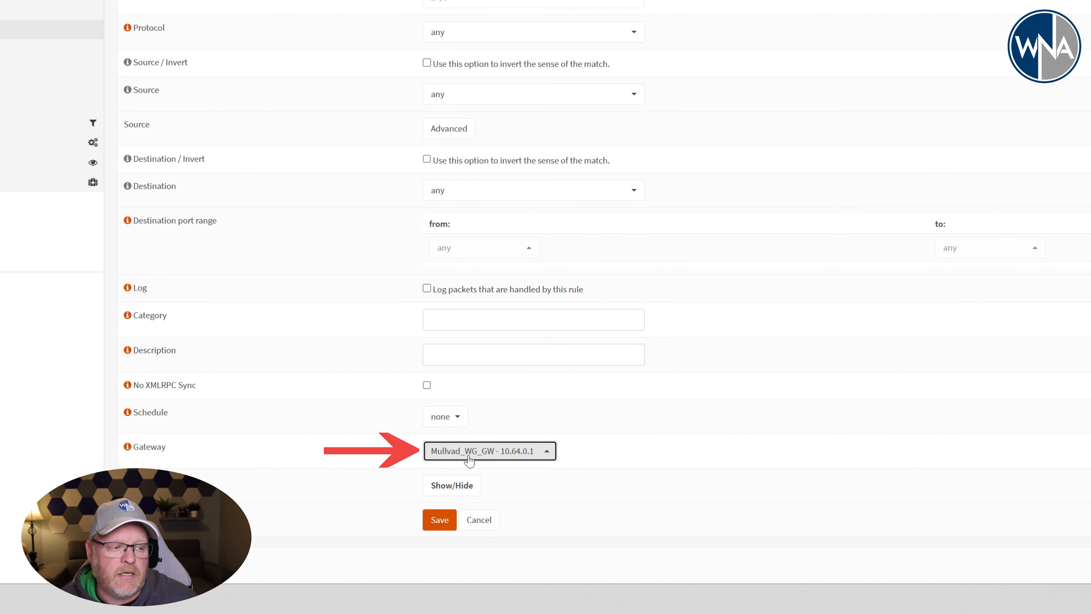
pyautogui.click(451, 519)
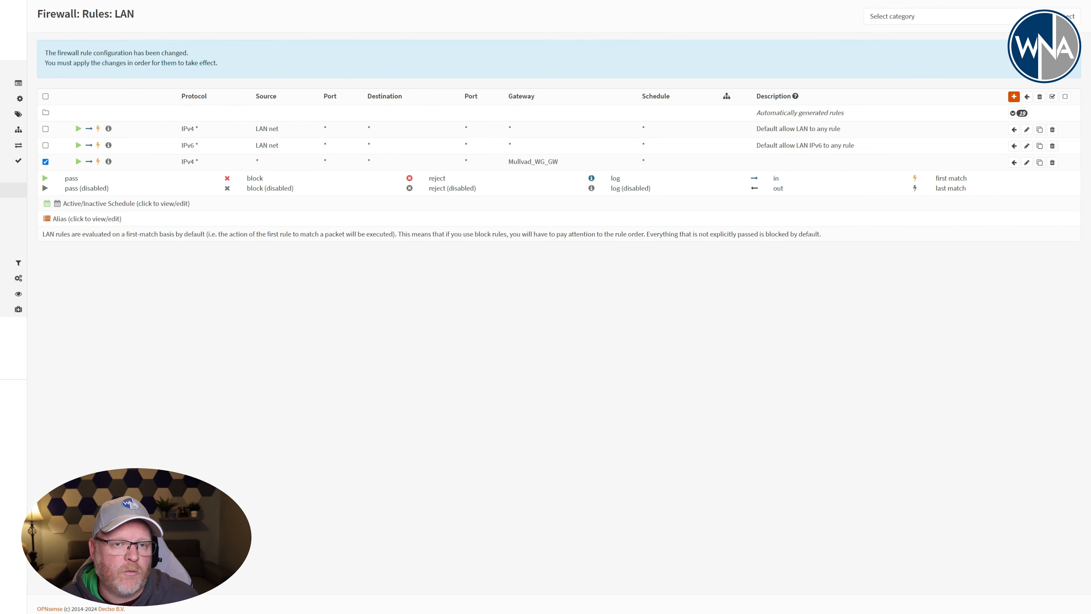
# - Move the LAN rule that uses the Mullvad_WG_GW gateway above the default allow rules and apply the firewall changes
pyautogui.click(1014, 129)
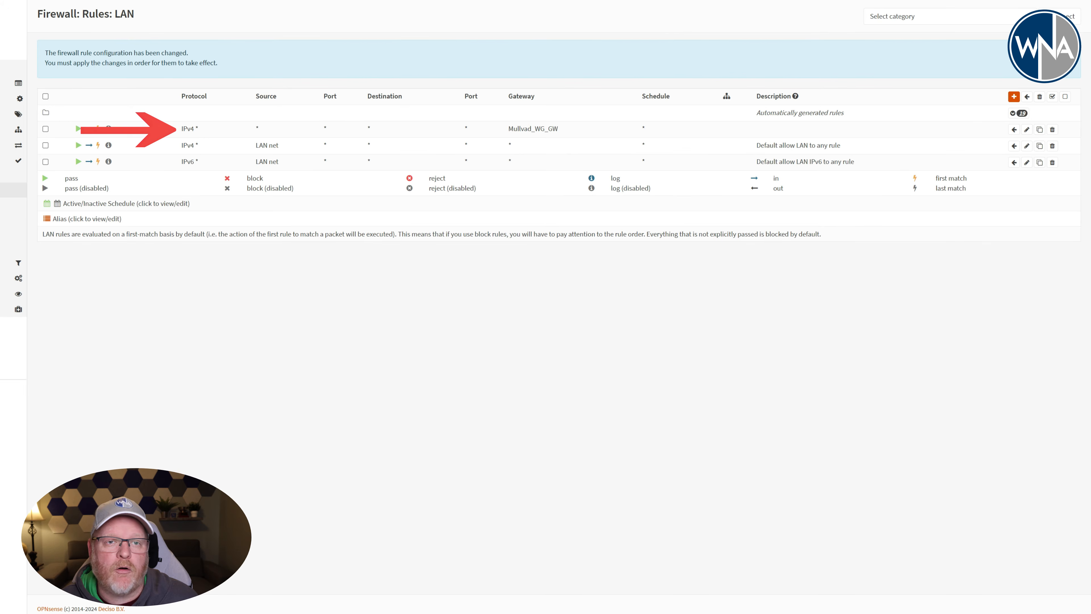
pyautogui.click(1048, 58)
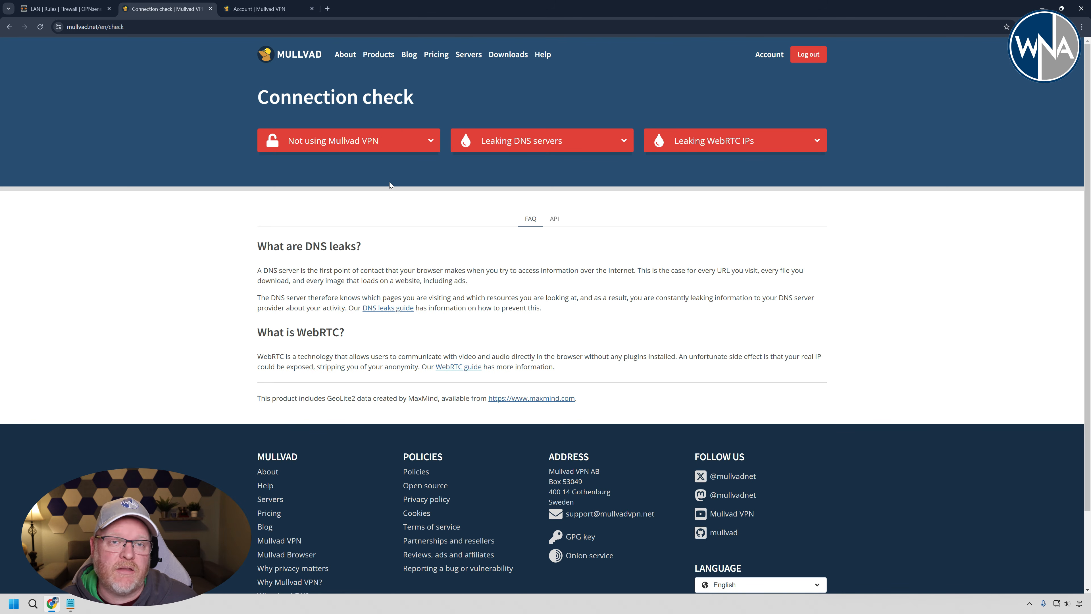
# - Rerun the Mullvad connection check and expand the details for VPN use, DNS leaks and WebRTC leaks
pyautogui.click(40, 26)
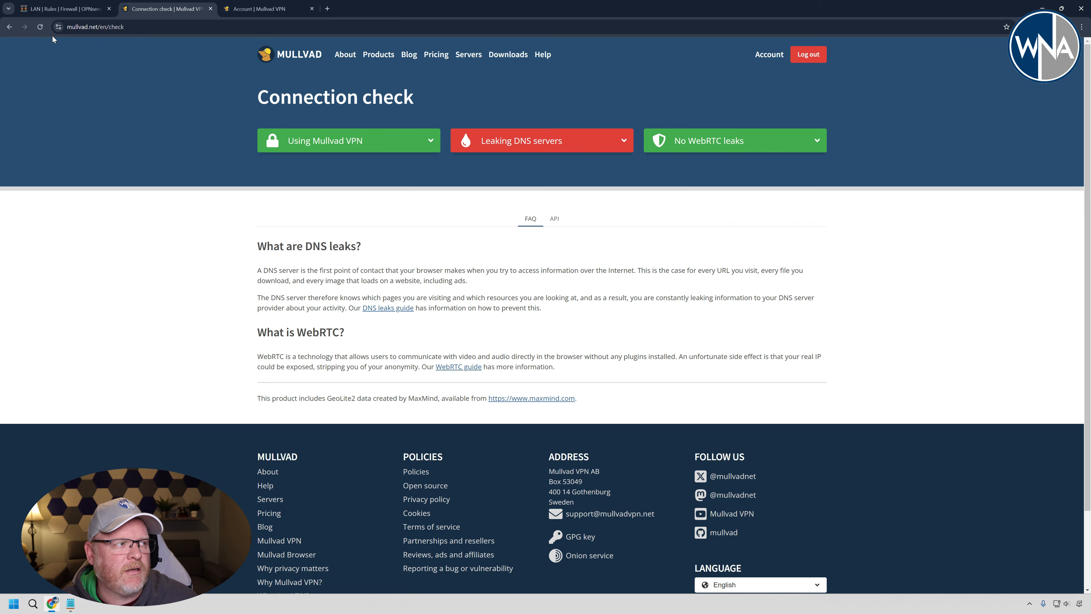
pyautogui.click(40, 27)
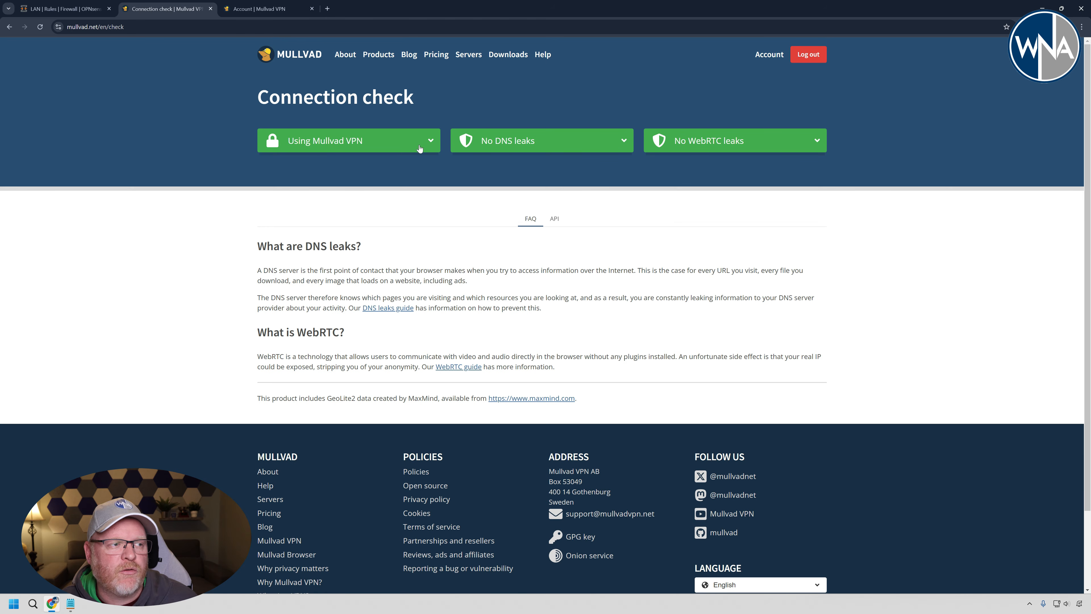
pyautogui.click(427, 142)
pyautogui.click(628, 141)
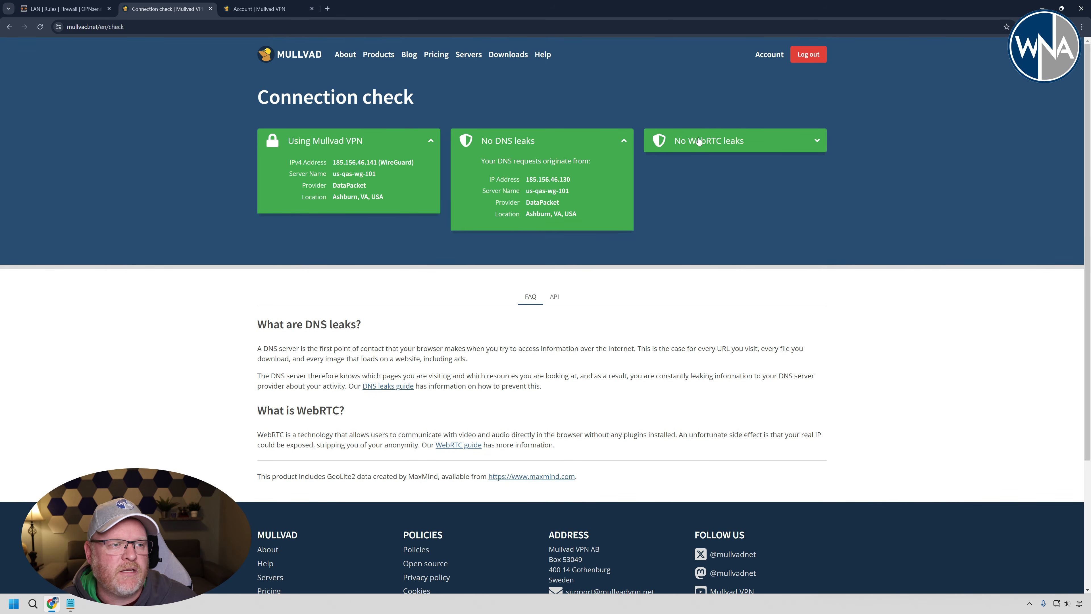
pyautogui.click(663, 142)
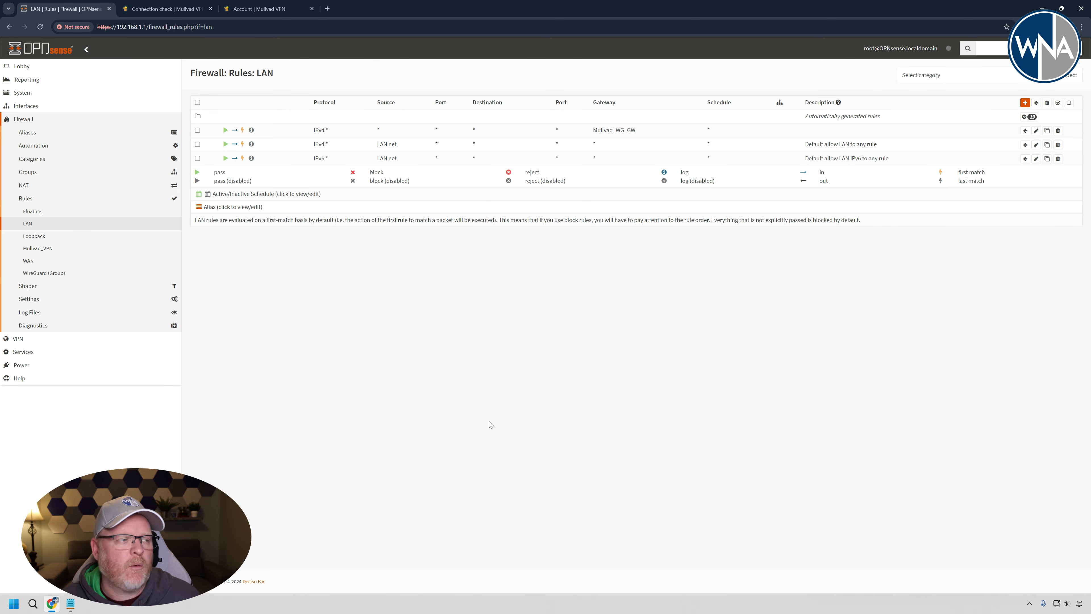
# - Start a new firewall alias of type Host(s) in OPNsense, named "VPN Machines" with 192.168.1.2 as content
pyautogui.click(28, 133)
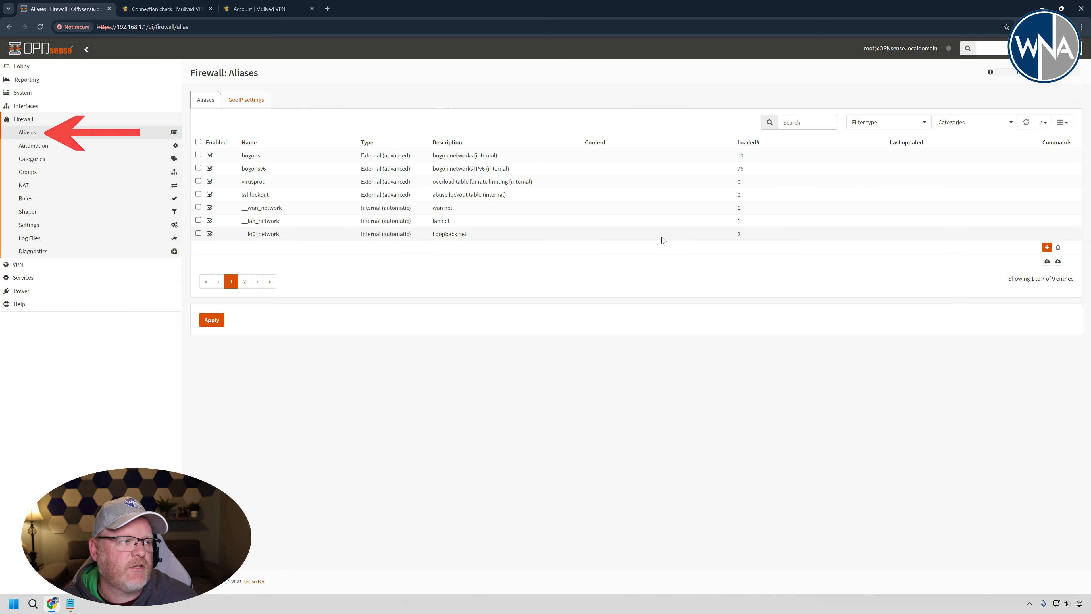
pyautogui.click(1047, 247)
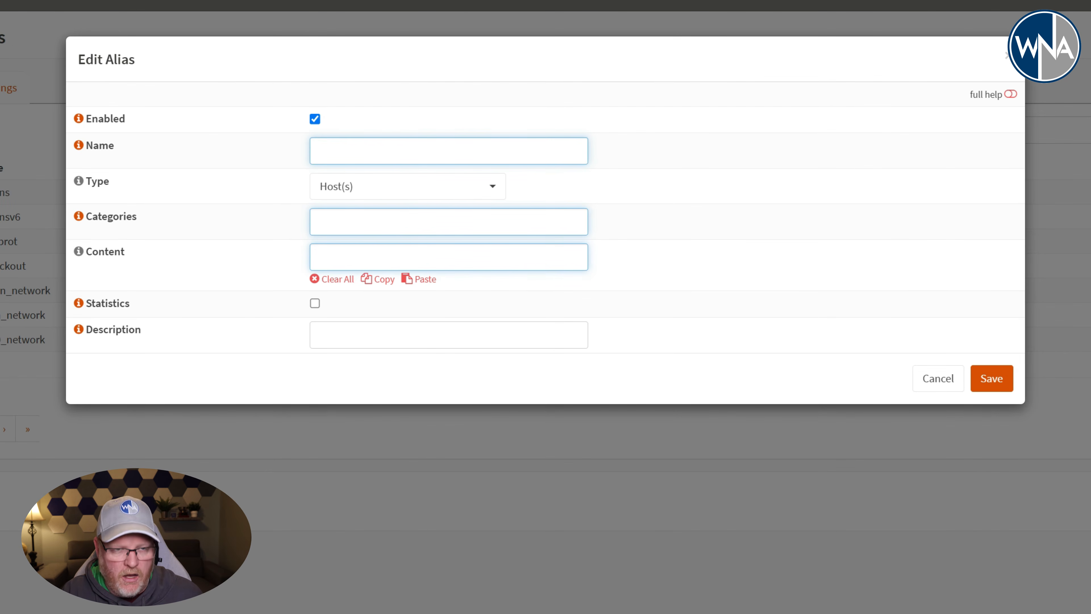
pyautogui.write('VPN Machines')
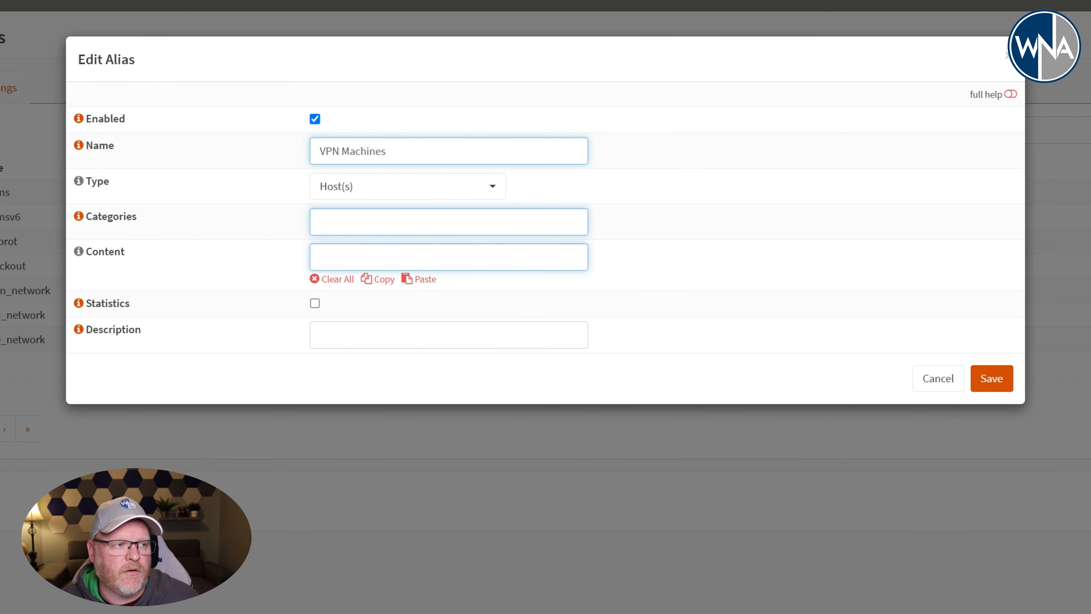
pyautogui.click(387, 257)
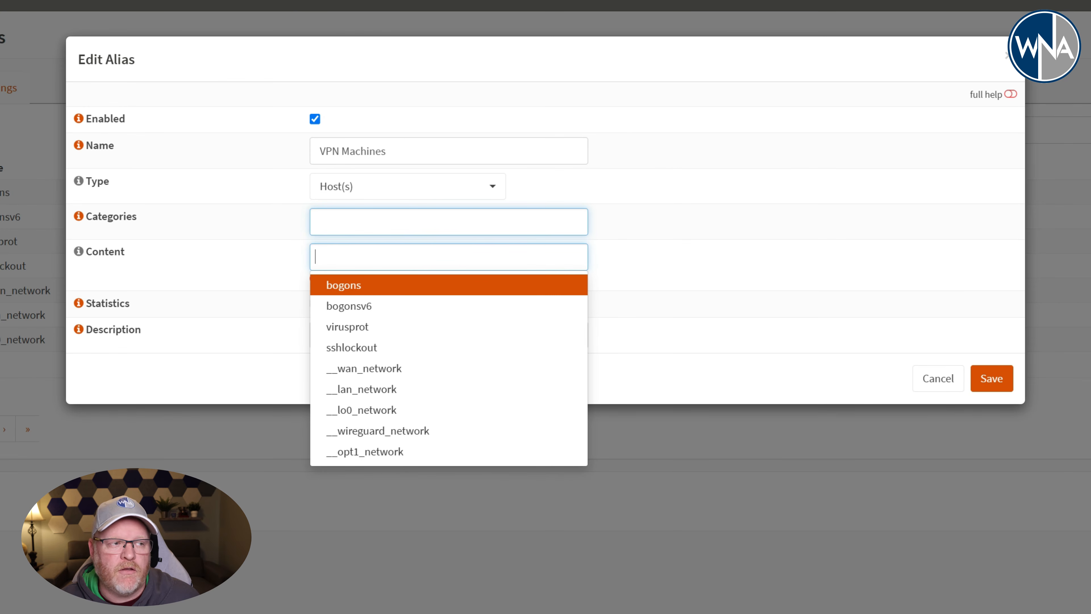
pyautogui.write('192')
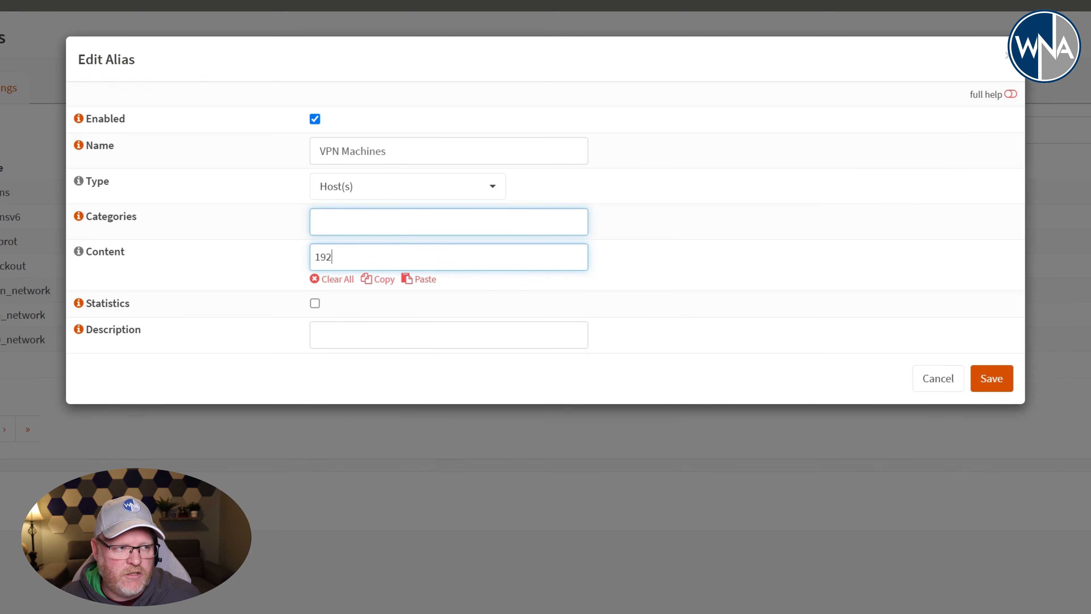
pyautogui.write('.168.1.2')
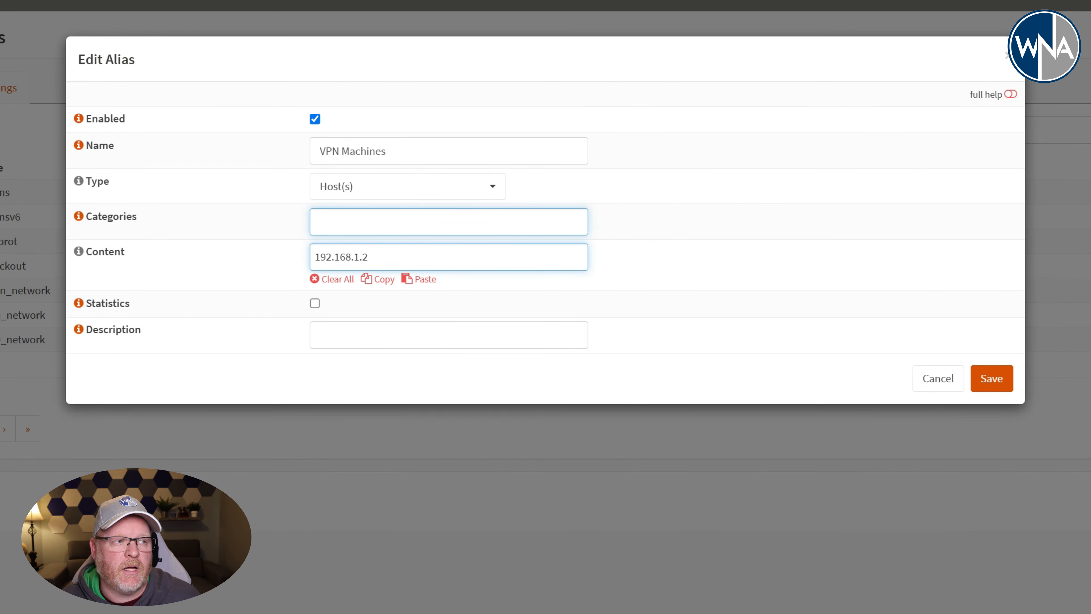
# - Correct the alias name to VPN_Machines, save the alias and apply the alias changes
pyautogui.click(340, 151)
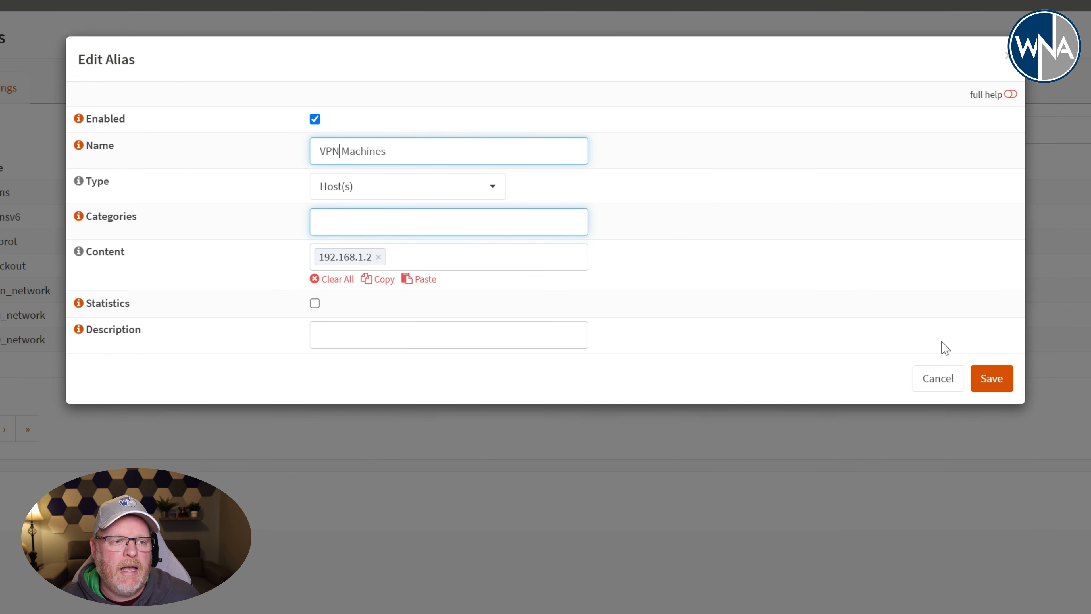
pyautogui.click(991, 380)
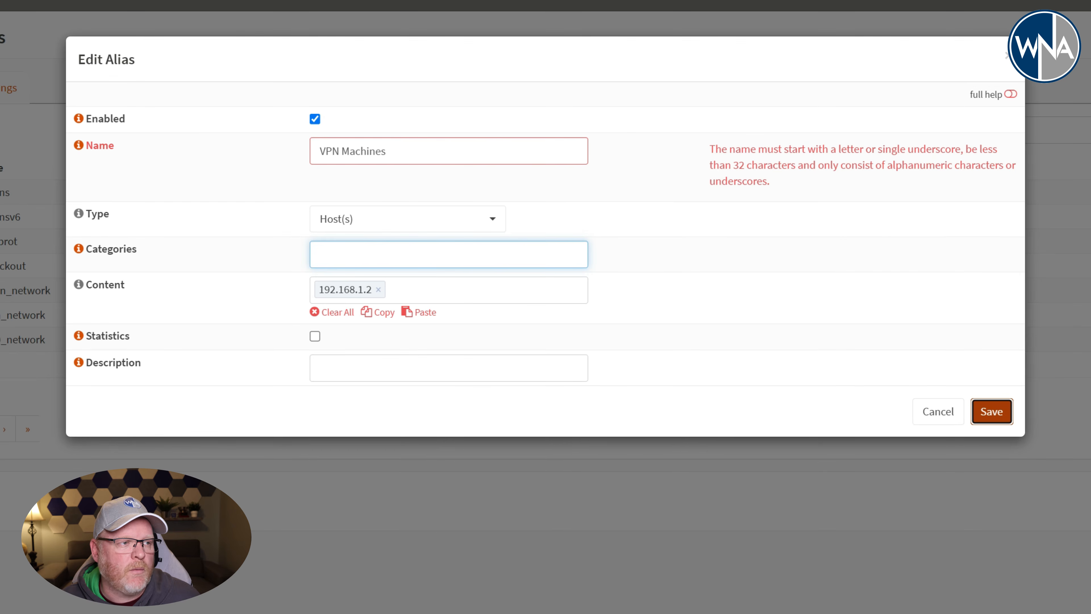
pyautogui.press('BackSpace')
pyautogui.write('_')
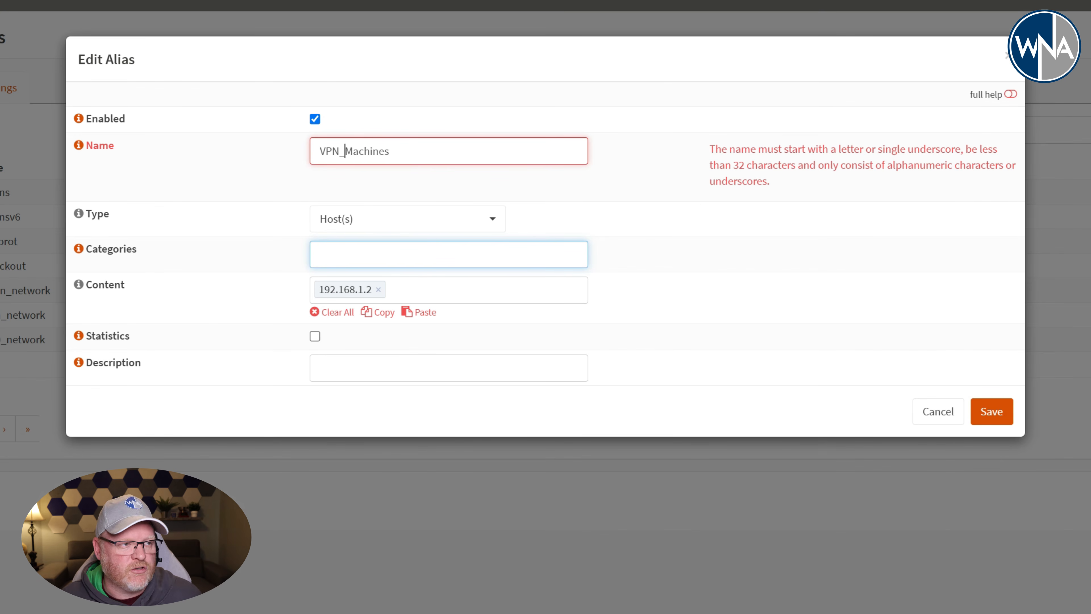
pyautogui.click(993, 413)
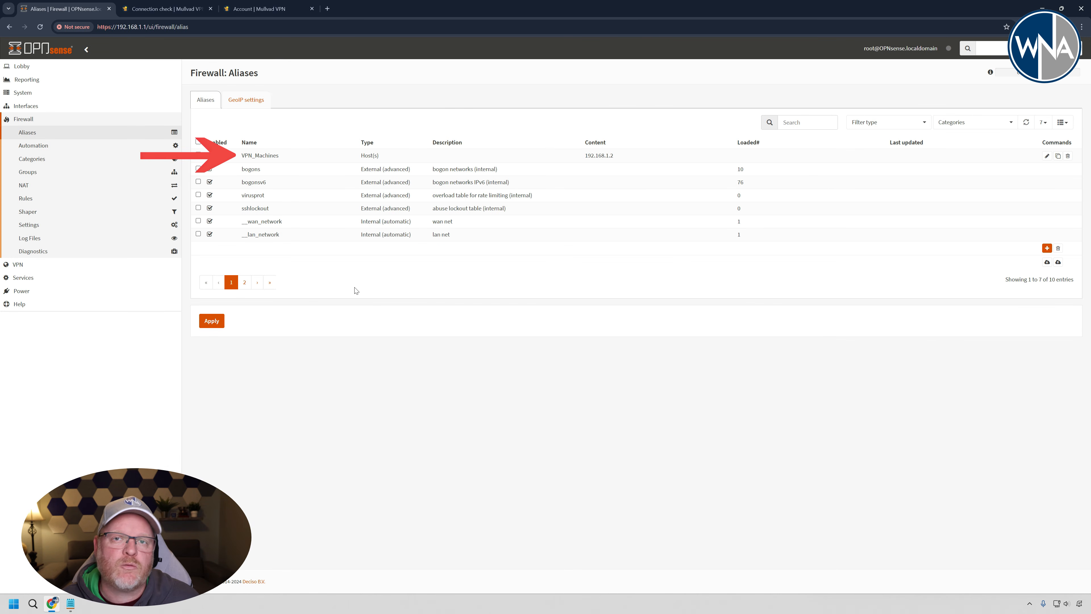
pyautogui.click(204, 323)
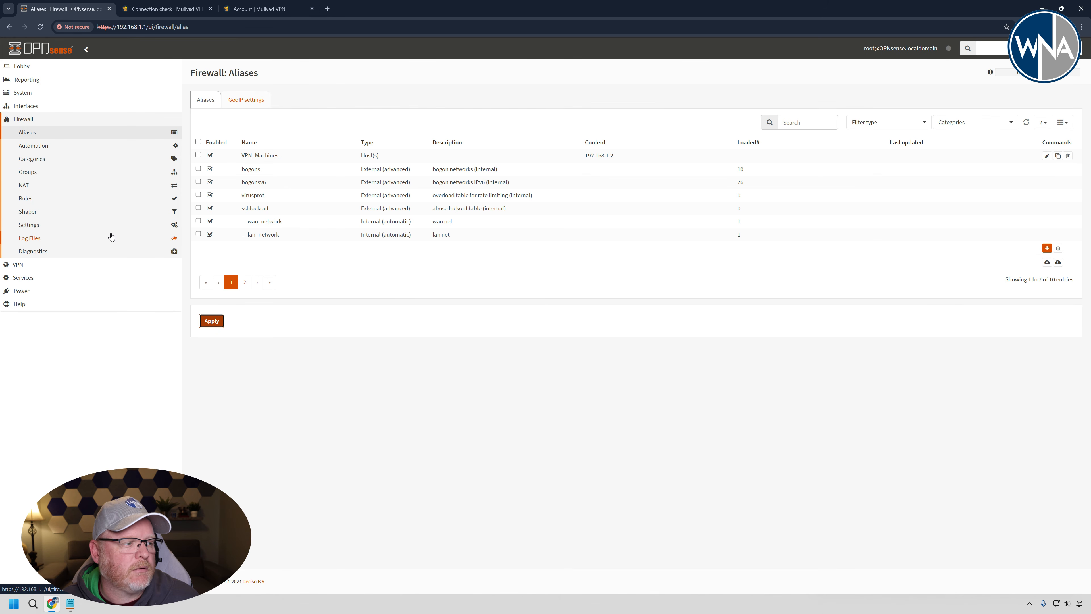
# - Set the source of the LAN rule with the Mullvad_WG_GW gateway to VPN_Machines, save it and apply the changes
pyautogui.click(25, 185)
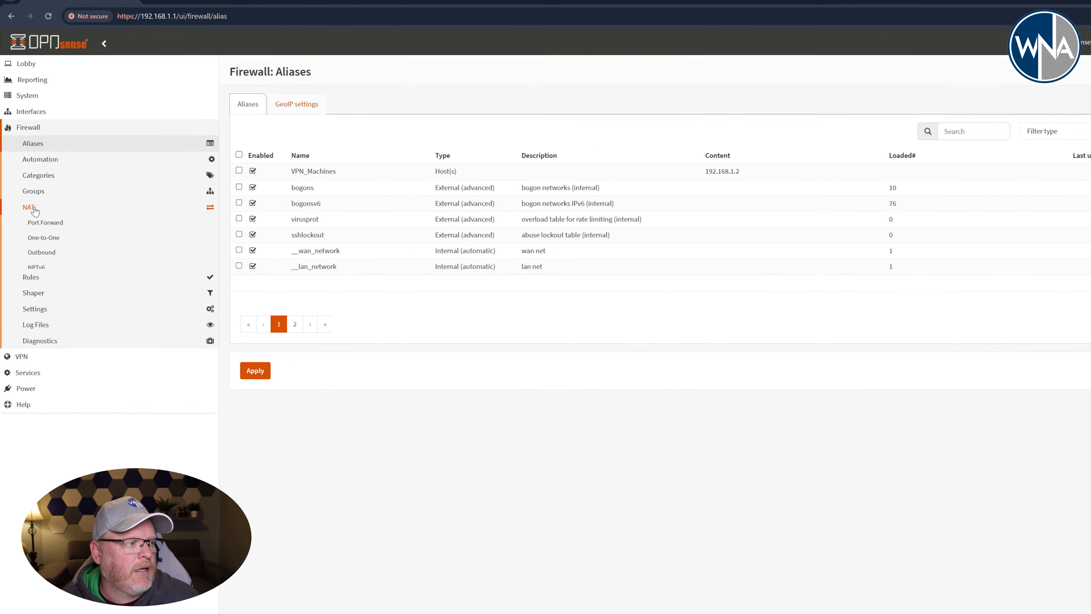
pyautogui.click(65, 401)
pyautogui.click(63, 356)
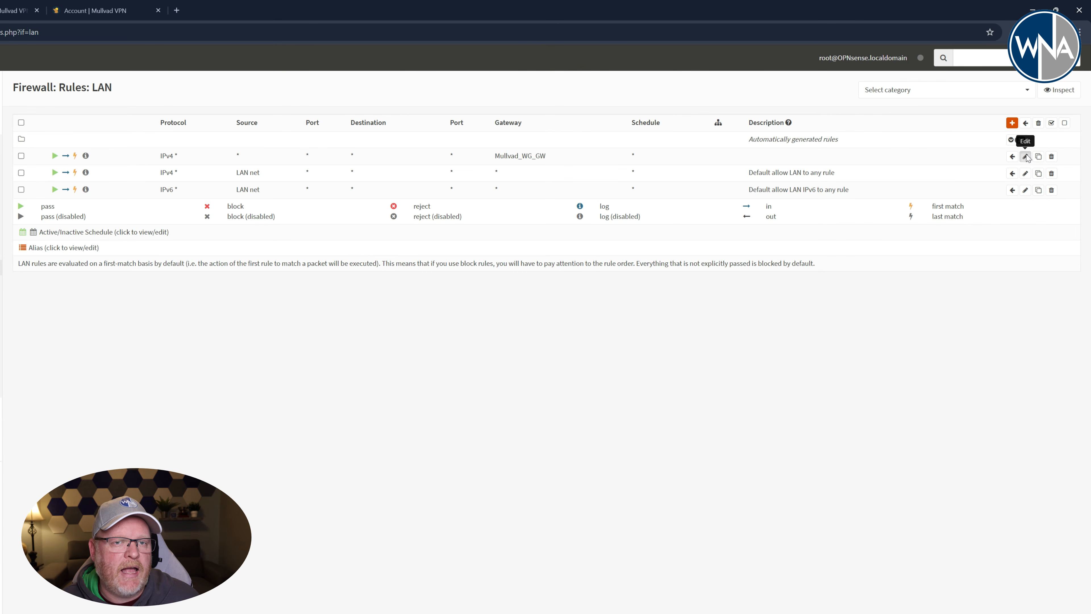
pyautogui.click(1026, 156)
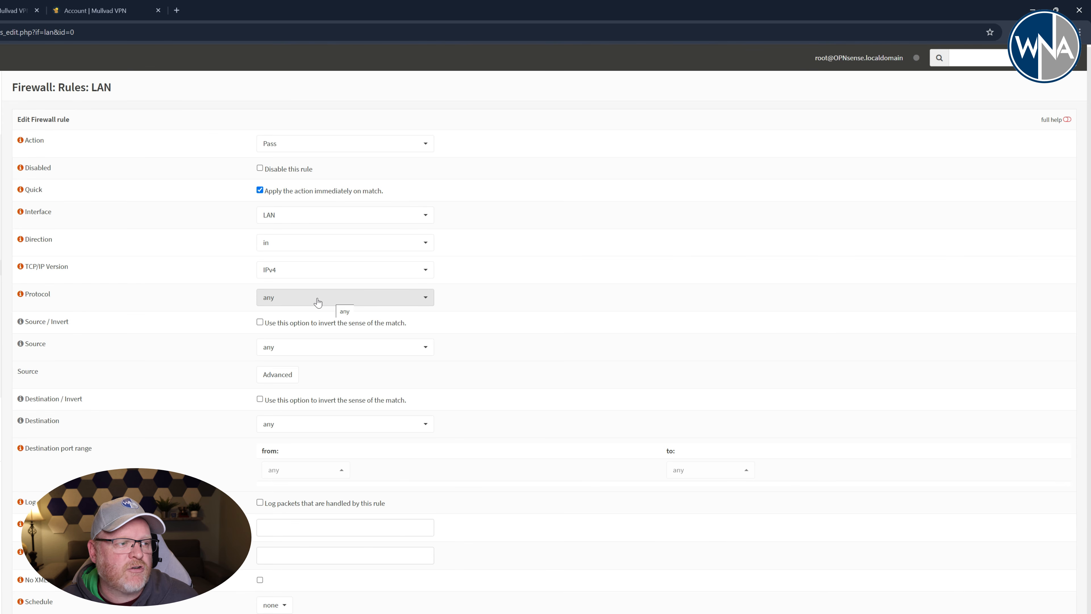
pyautogui.click(332, 352)
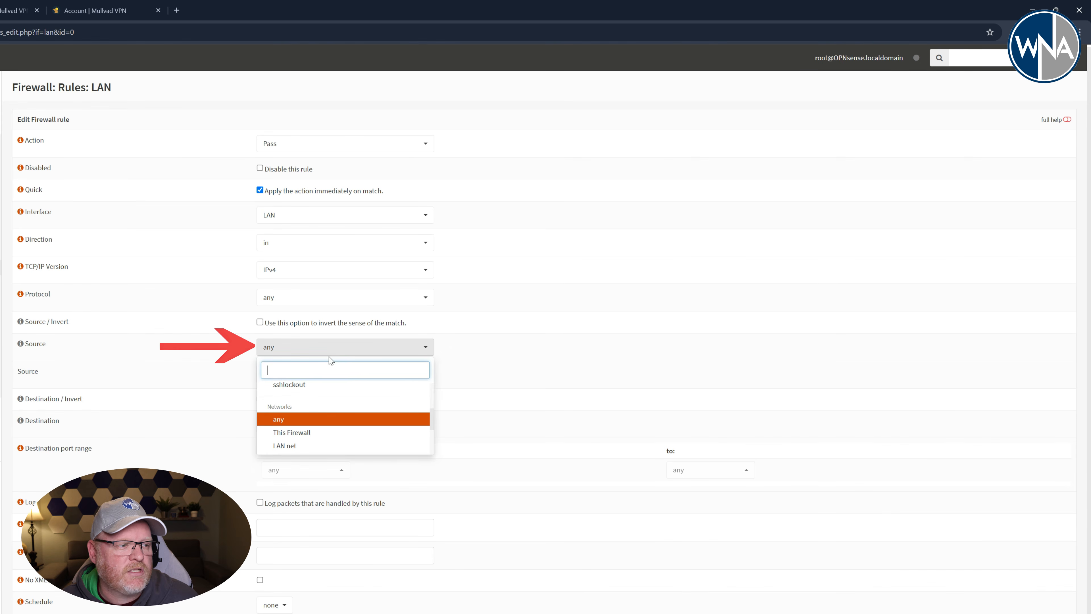
pyautogui.write('VPN')
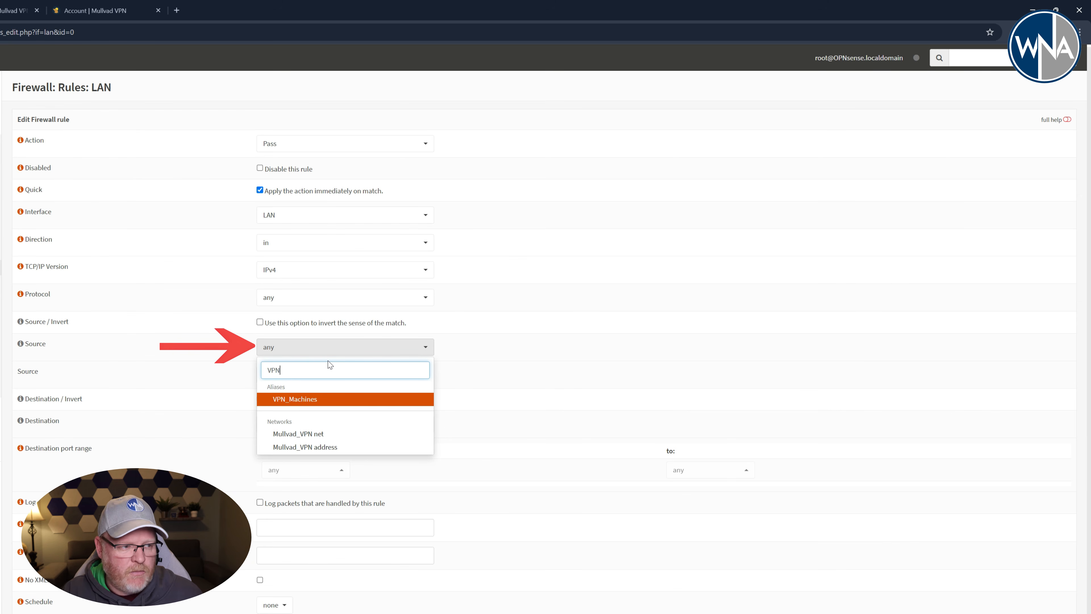
pyautogui.click(330, 399)
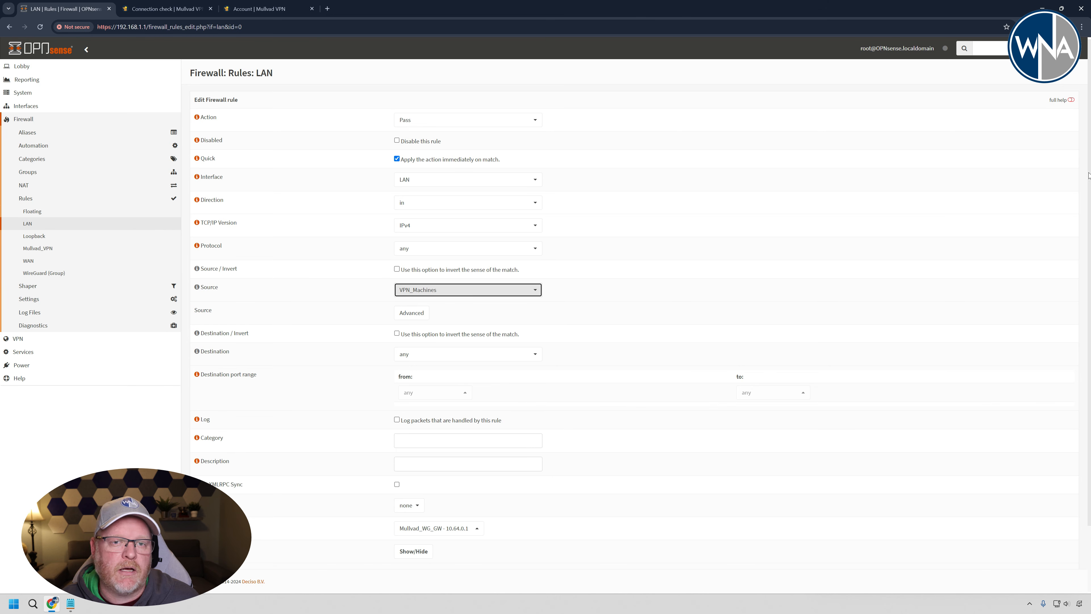
pyautogui.scroll(-3, 1064, 412)
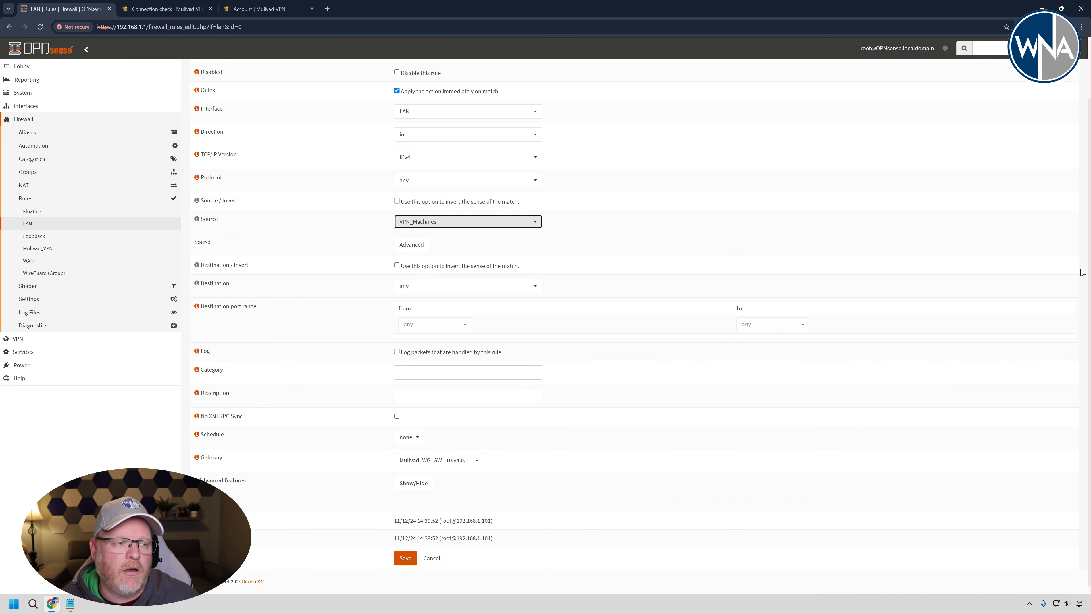
pyautogui.click(406, 551)
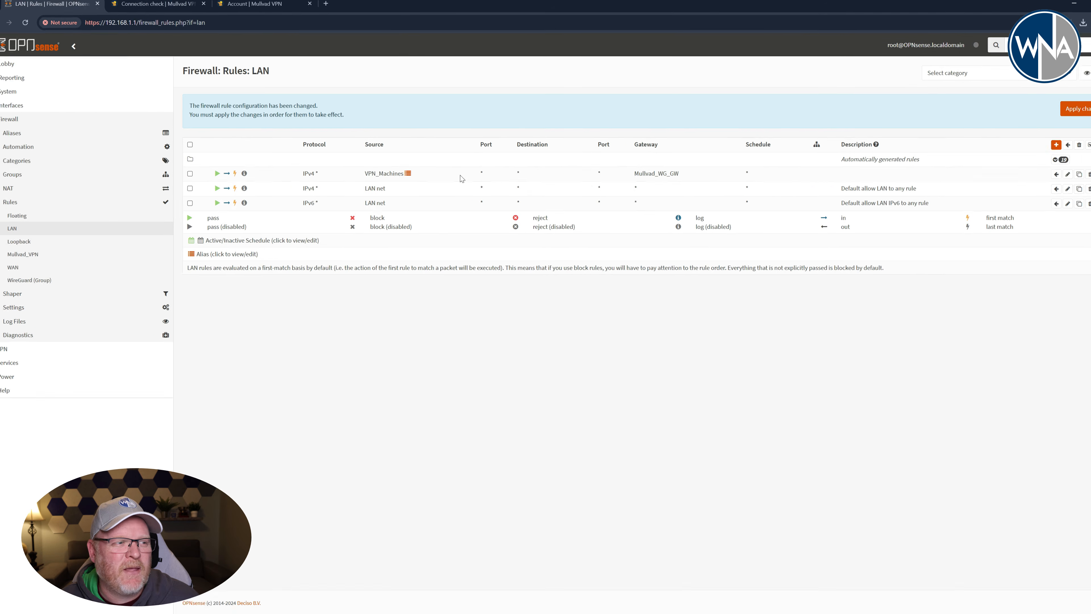
pyautogui.moveTo(398, 204)
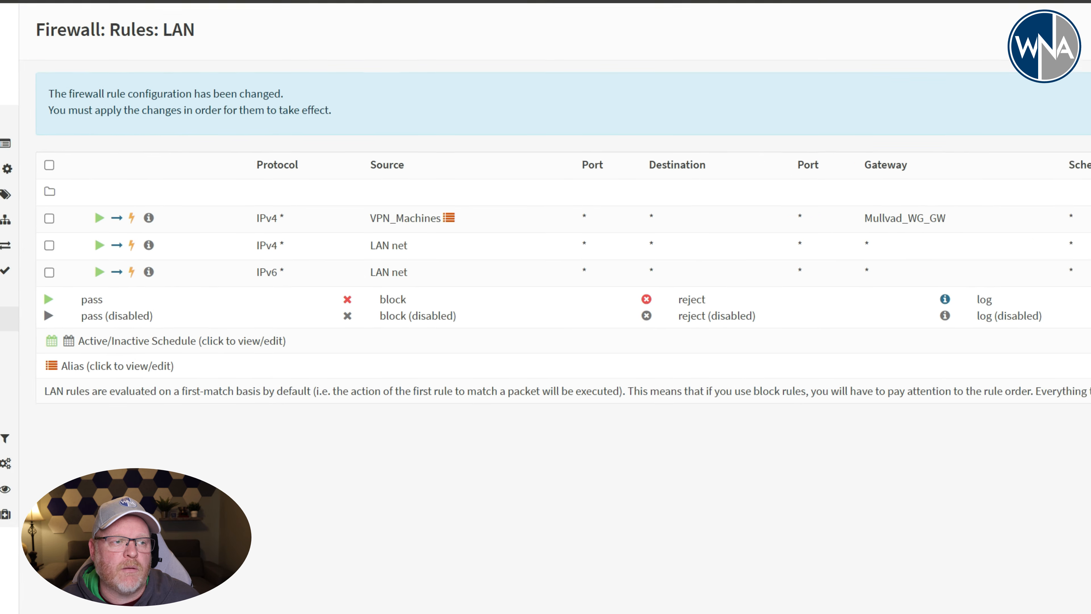
pyautogui.click(1051, 110)
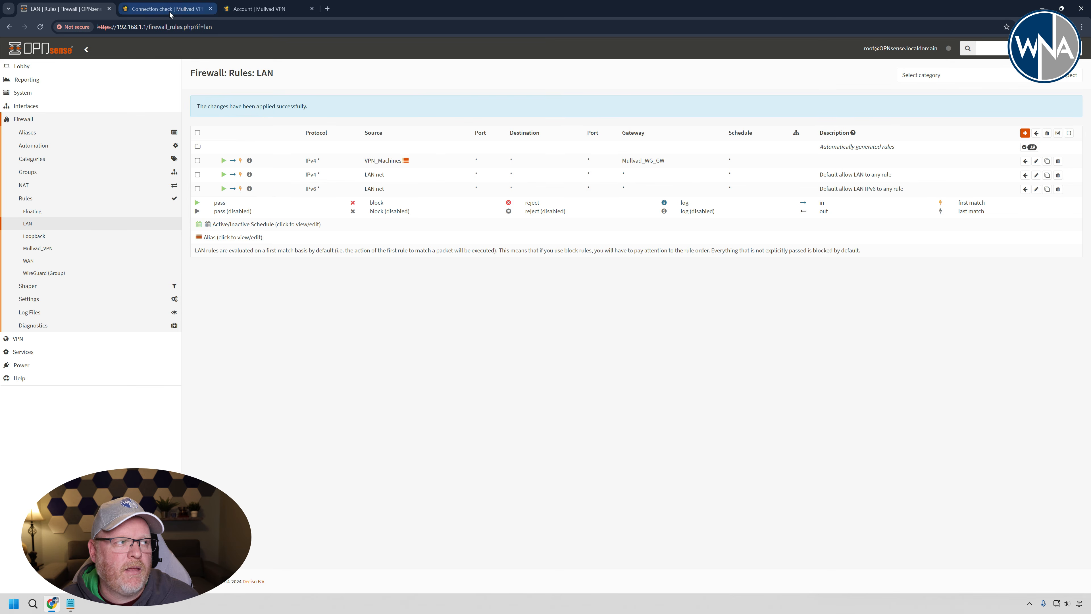
# - Rerun the Mullvad connection check with the alias-based LAN rule in place
pyautogui.click(169, 11)
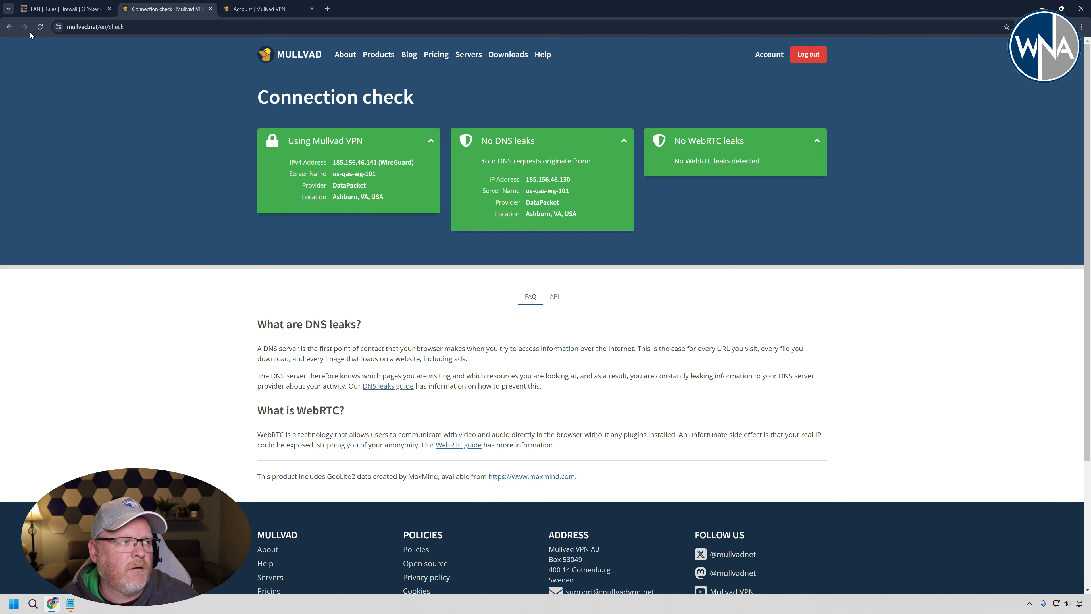
pyautogui.click(40, 29)
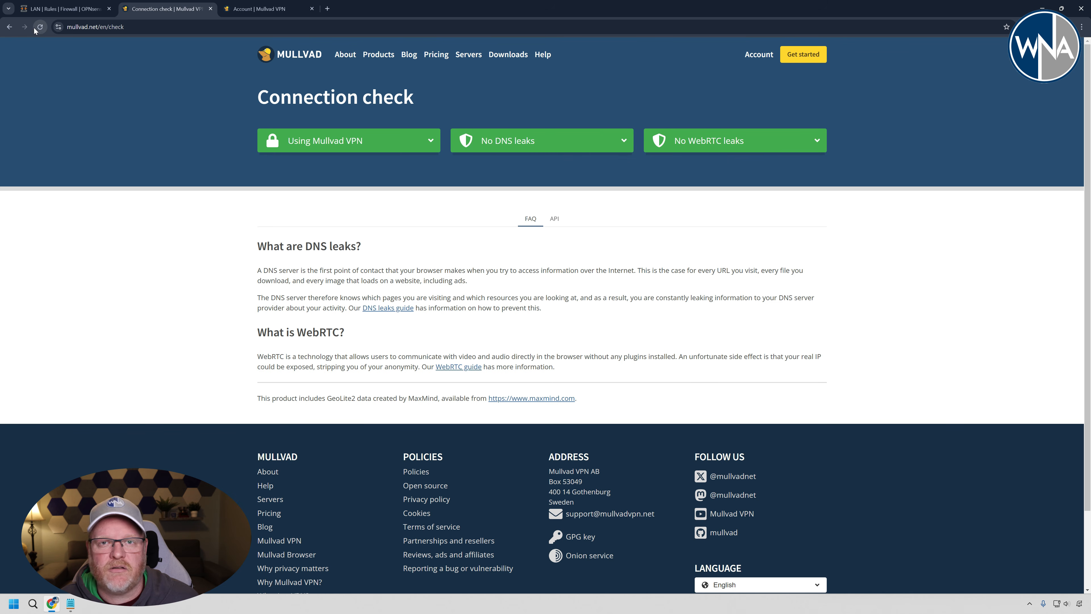
# - Return to the OPNsense LAN rules, set the VPN_Machines rule's gateway to default and save the rule
pyautogui.click(67, 13)
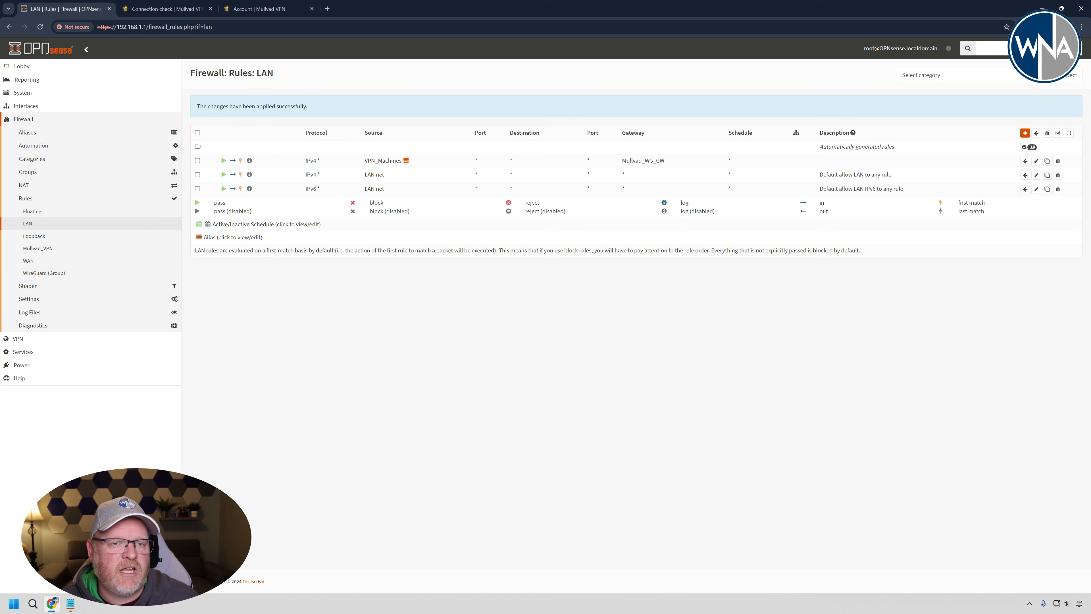
pyautogui.click(1036, 162)
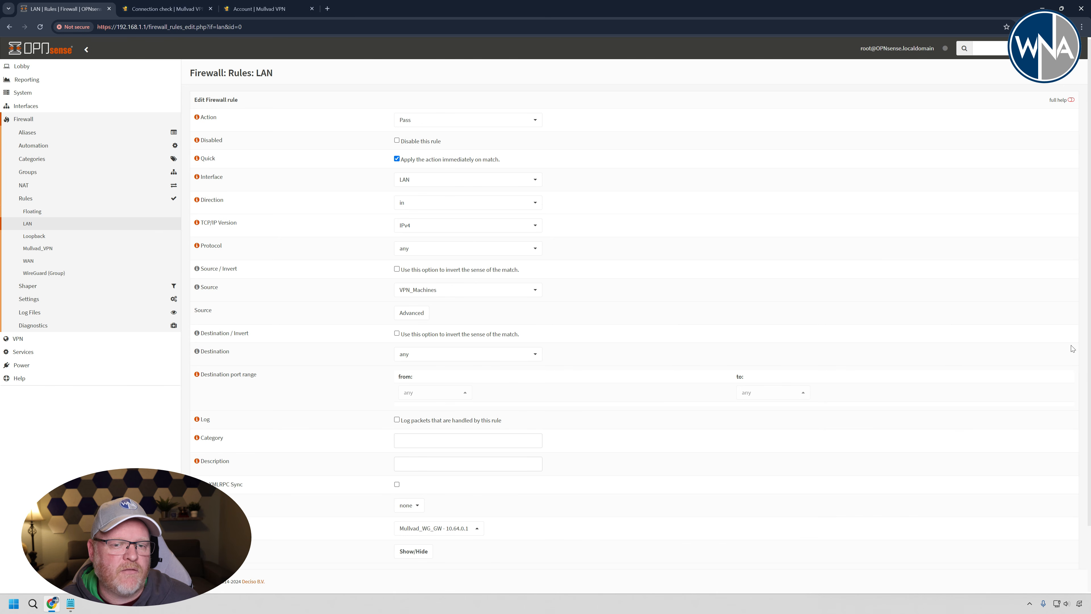
pyautogui.scroll(-2, 1087, 346)
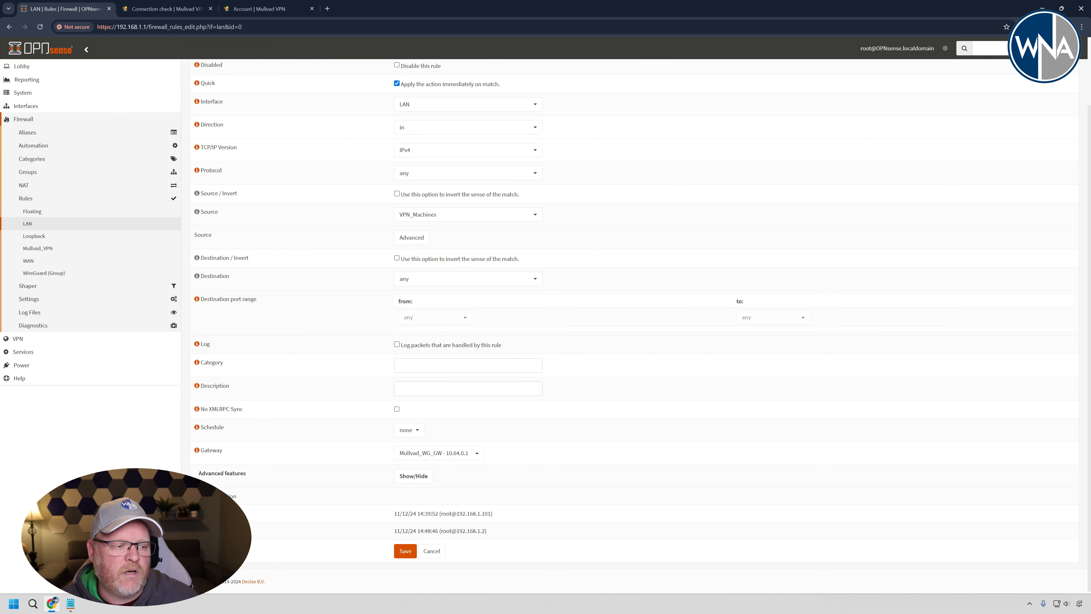
pyautogui.click(451, 457)
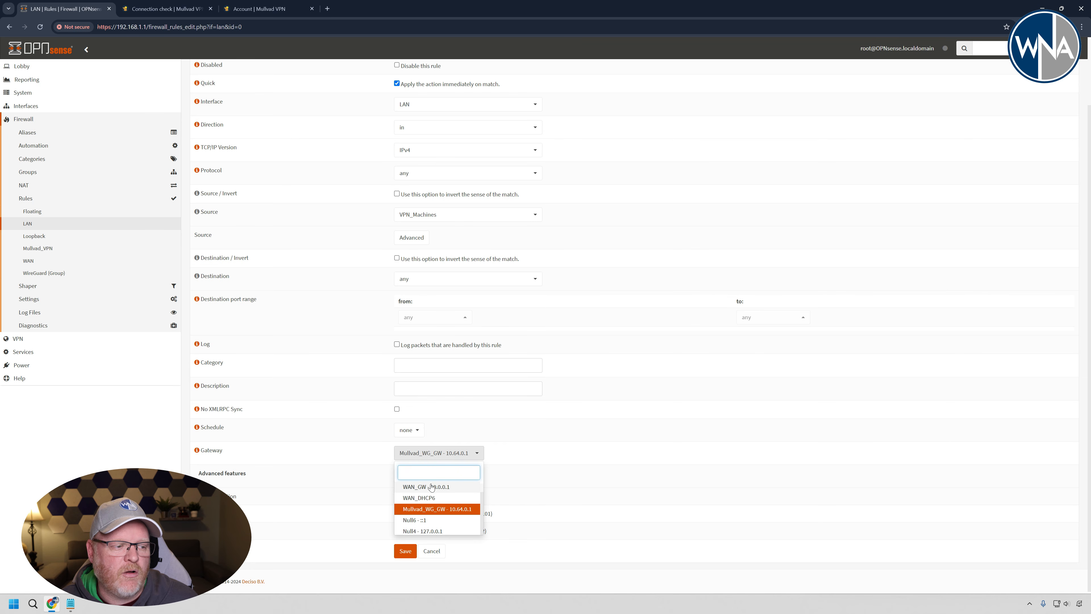
pyautogui.scroll(1, 477, 494)
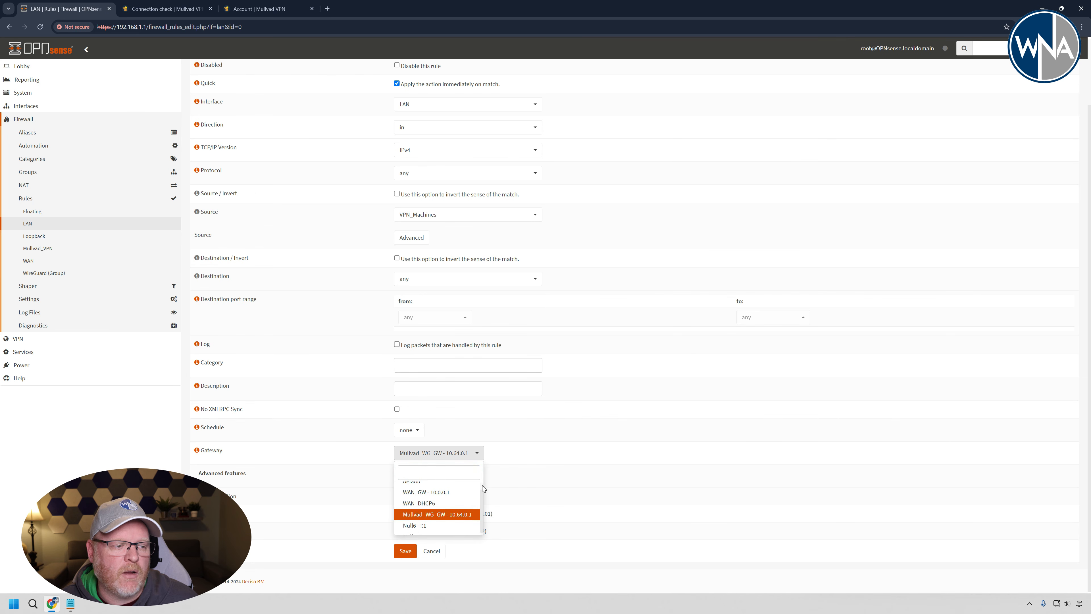
pyautogui.click(463, 487)
pyautogui.click(405, 551)
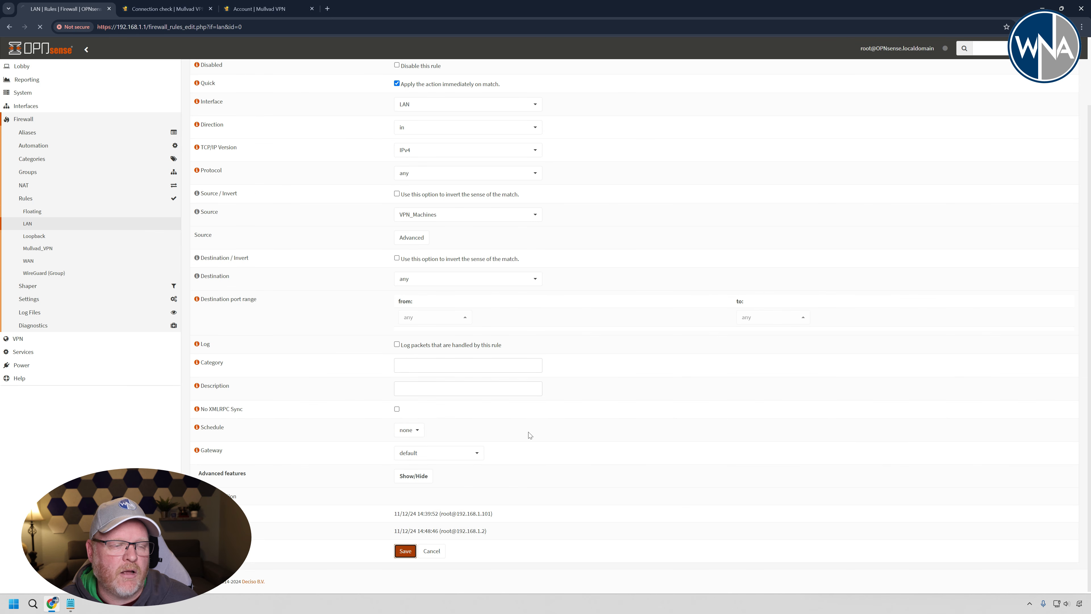
# - Apply the LAN firewall rule changes and rerun the Mullvad connection check with the VPN_Machines rule on the default gateway
pyautogui.click(1038, 111)
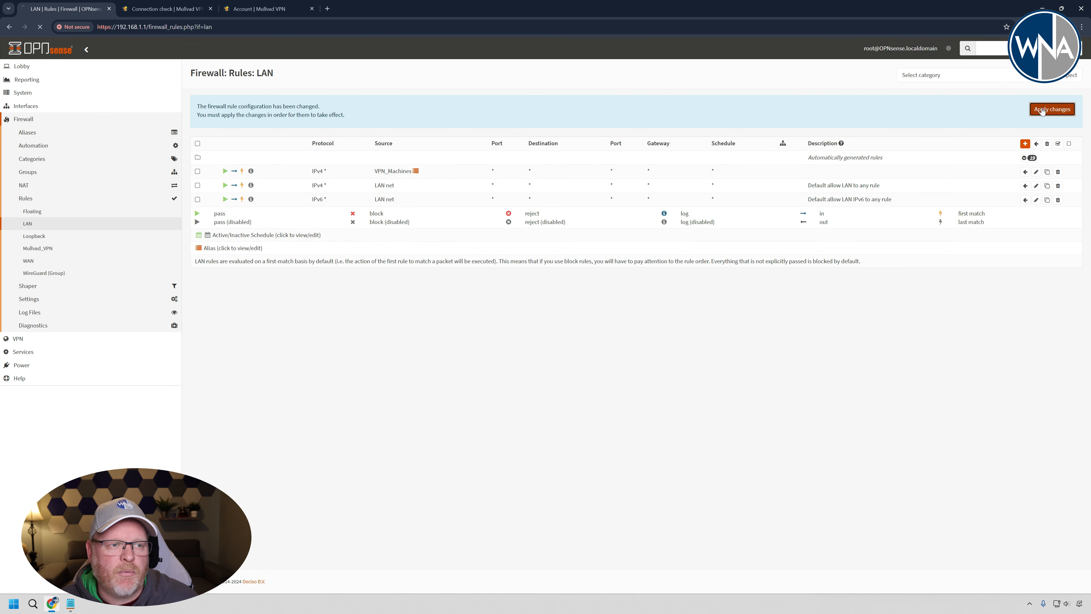
pyautogui.moveTo(392, 160)
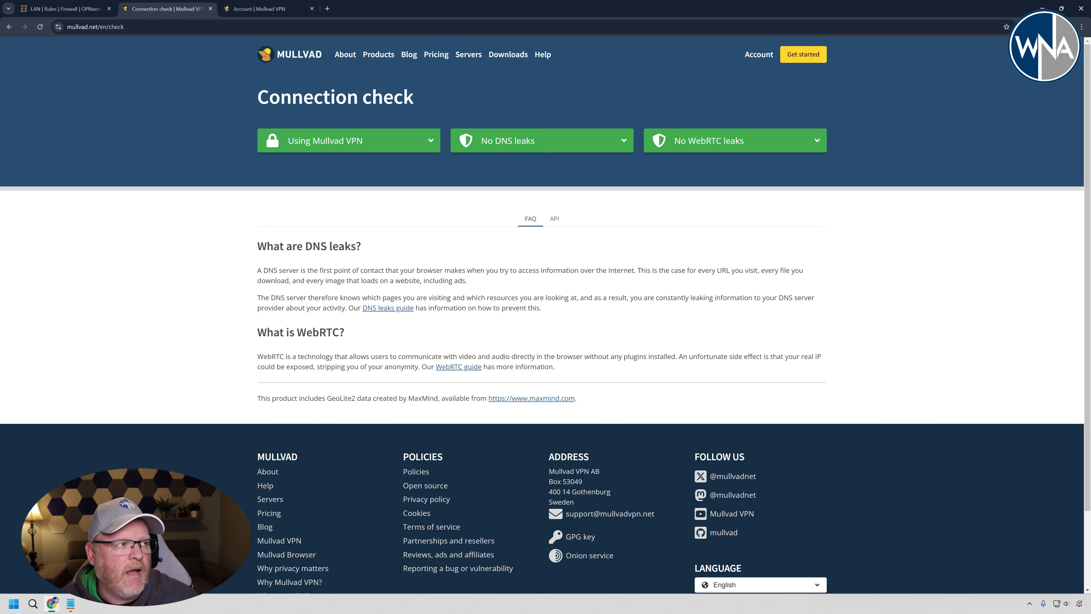
pyautogui.click(41, 27)
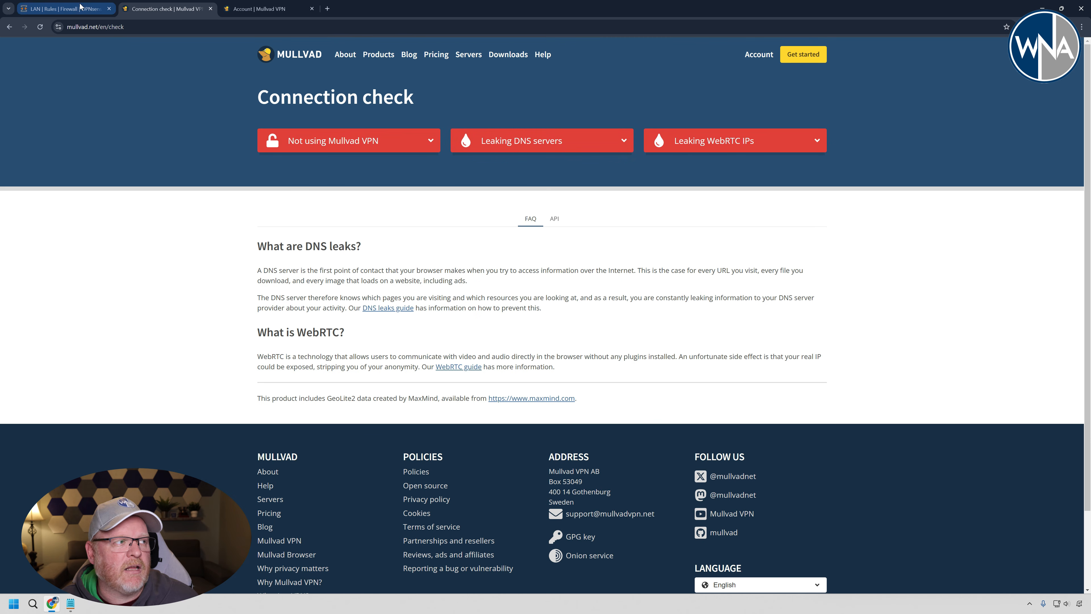
# - Return to the OPNsense LAN rules, set the VPN_Machines rule's gateway to Mullvad_WG_GW, save the rule and apply the changes
pyautogui.click(76, 13)
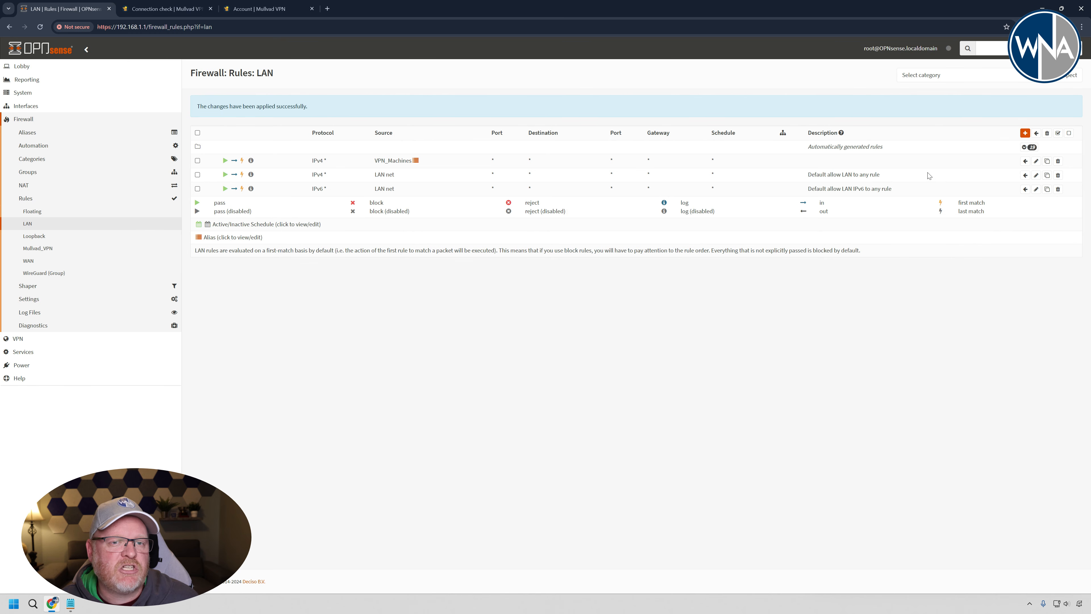
pyautogui.click(1035, 161)
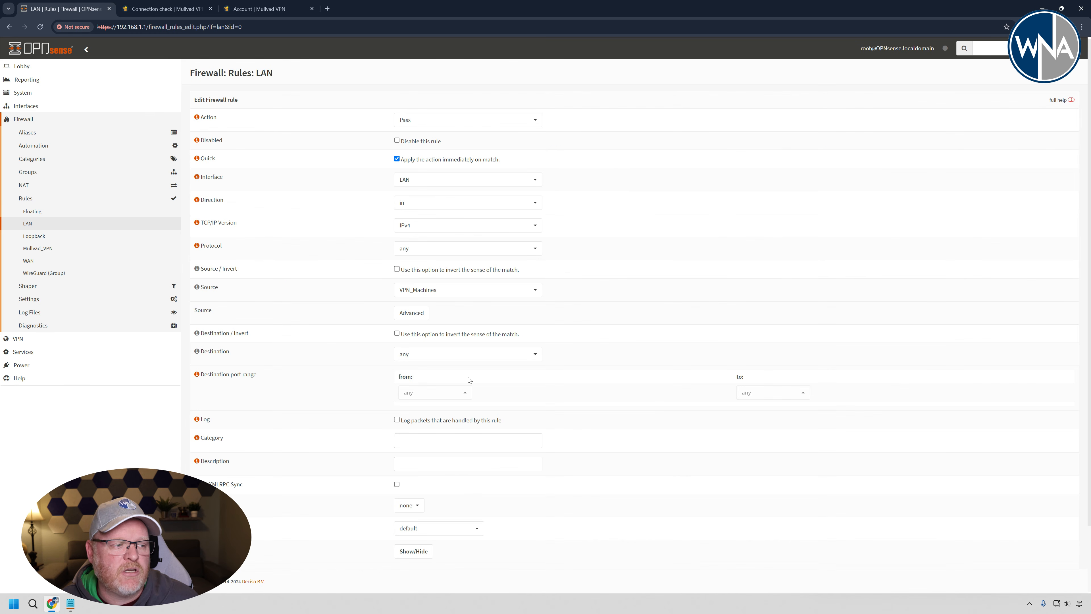
pyautogui.click(457, 528)
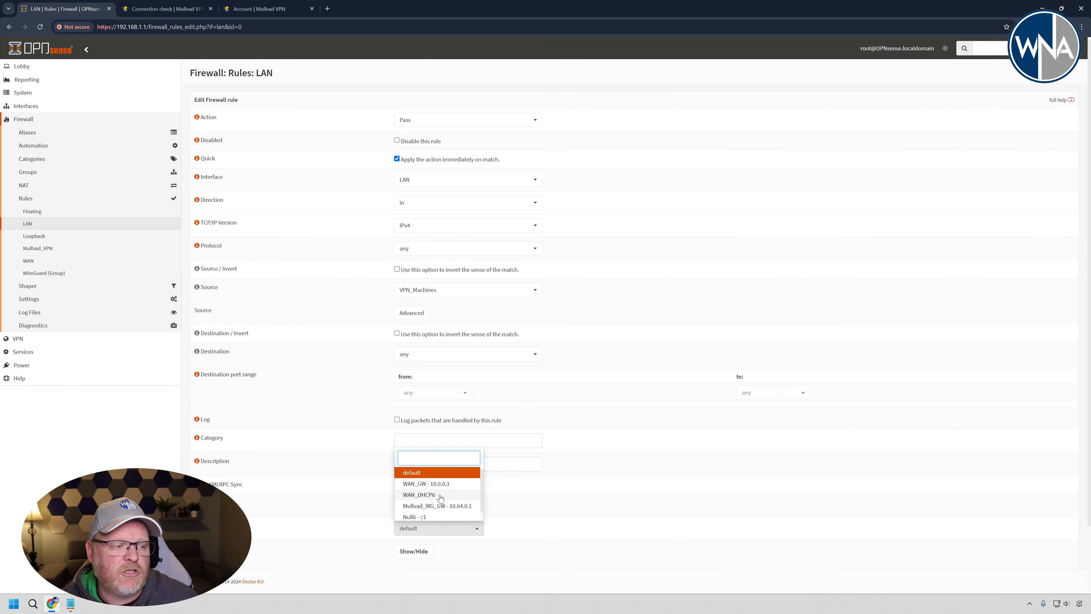
pyautogui.click(438, 506)
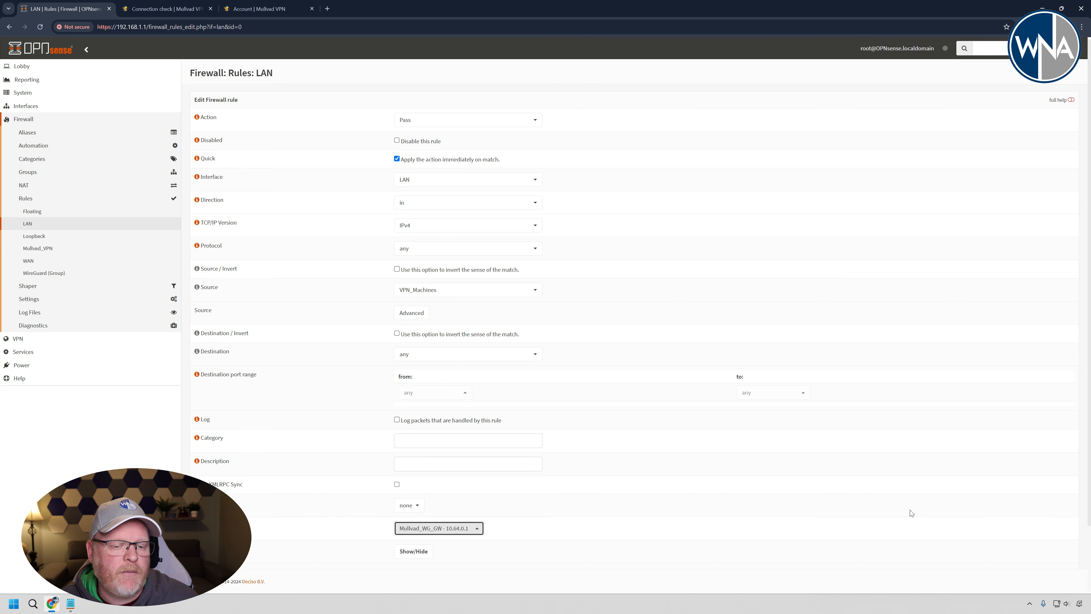
pyautogui.scroll(-2, 1089, 518)
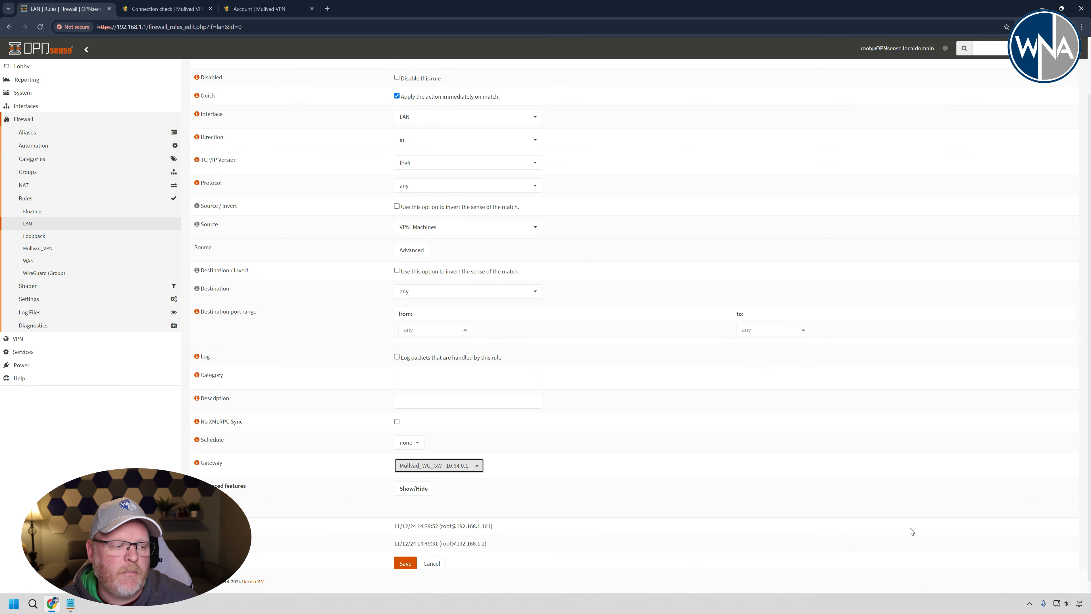
pyautogui.click(405, 563)
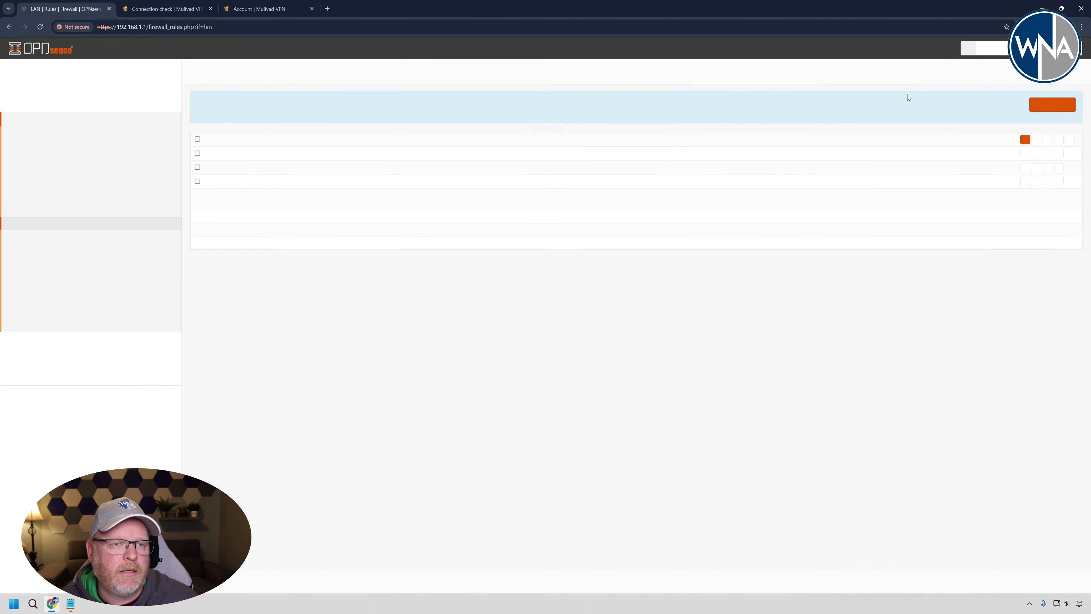
pyautogui.click(1052, 109)
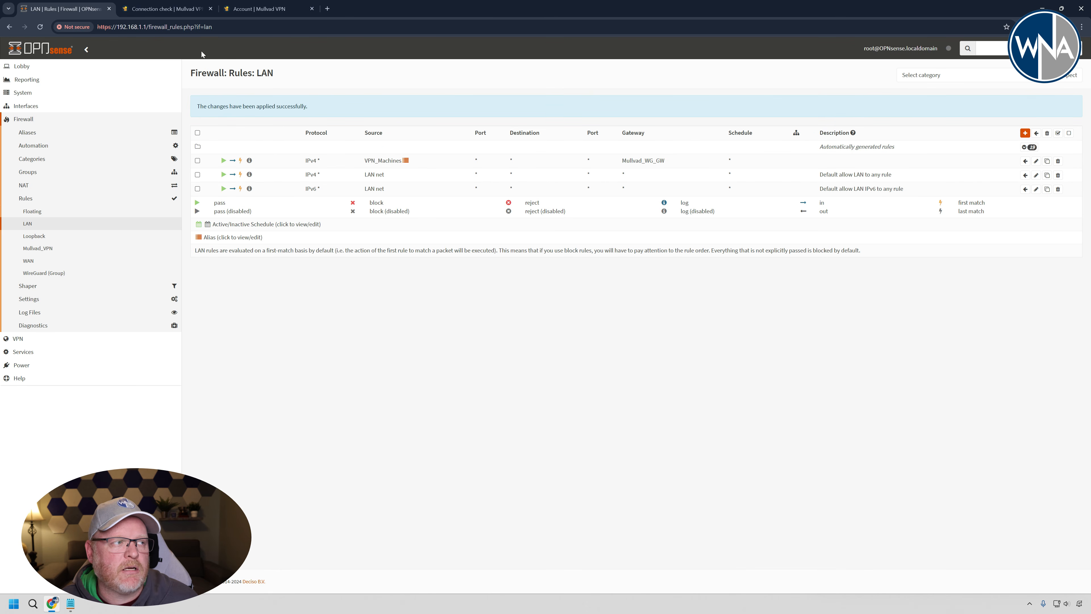
# - Rerun the Mullvad connection check with the VPN_Machines rule routed through the Mullvad_WG_GW gateway
pyautogui.click(156, 9)
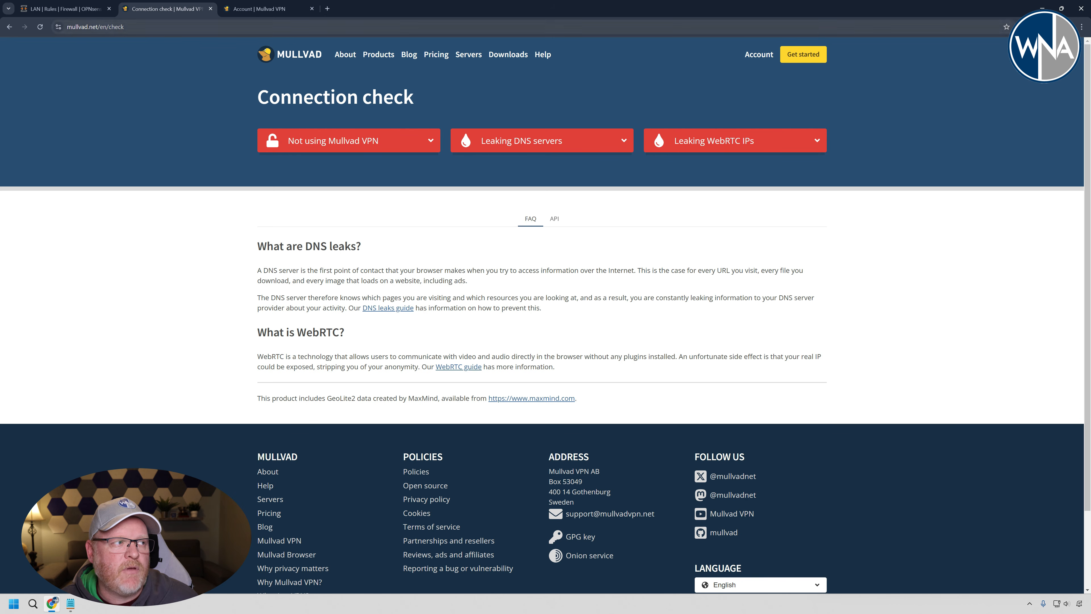
pyautogui.click(41, 27)
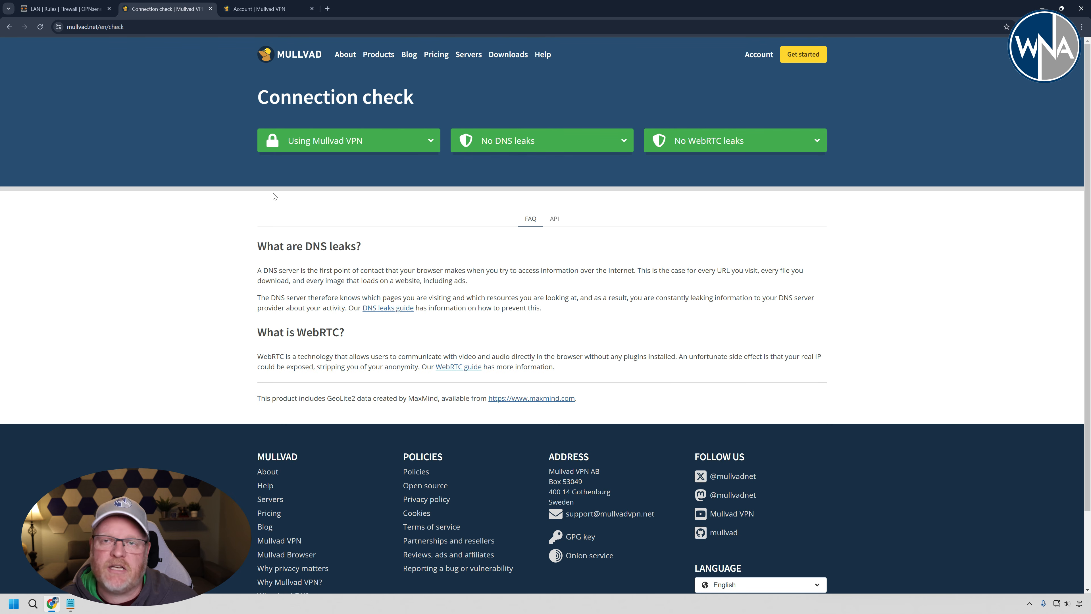